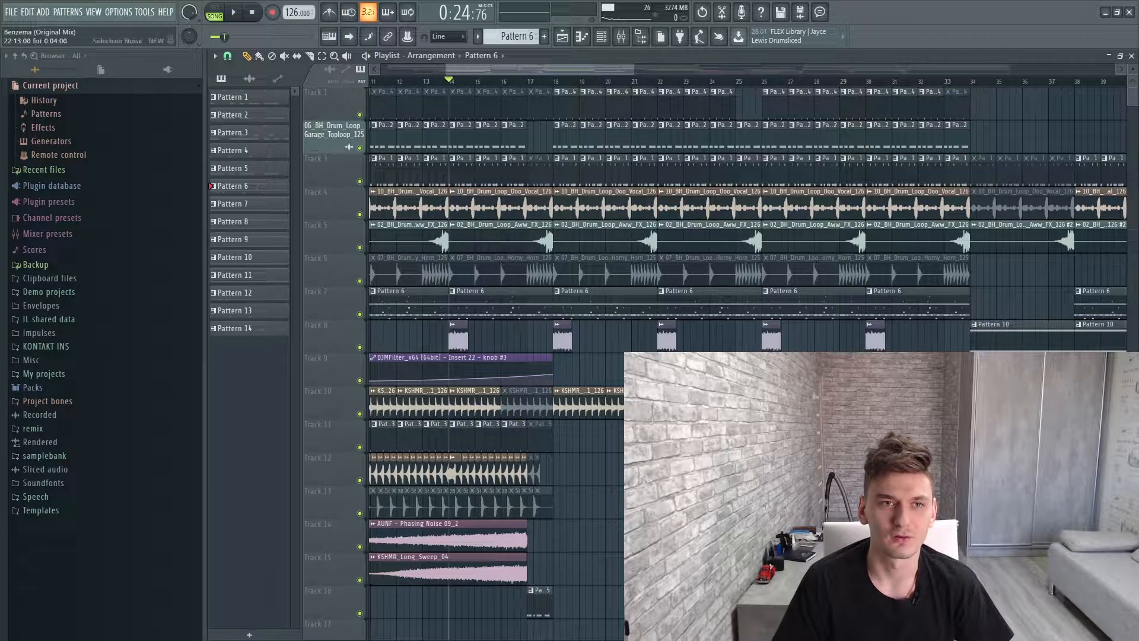
Play the arrangement from about bar 14 to bar 33 and stop playback
key("space")
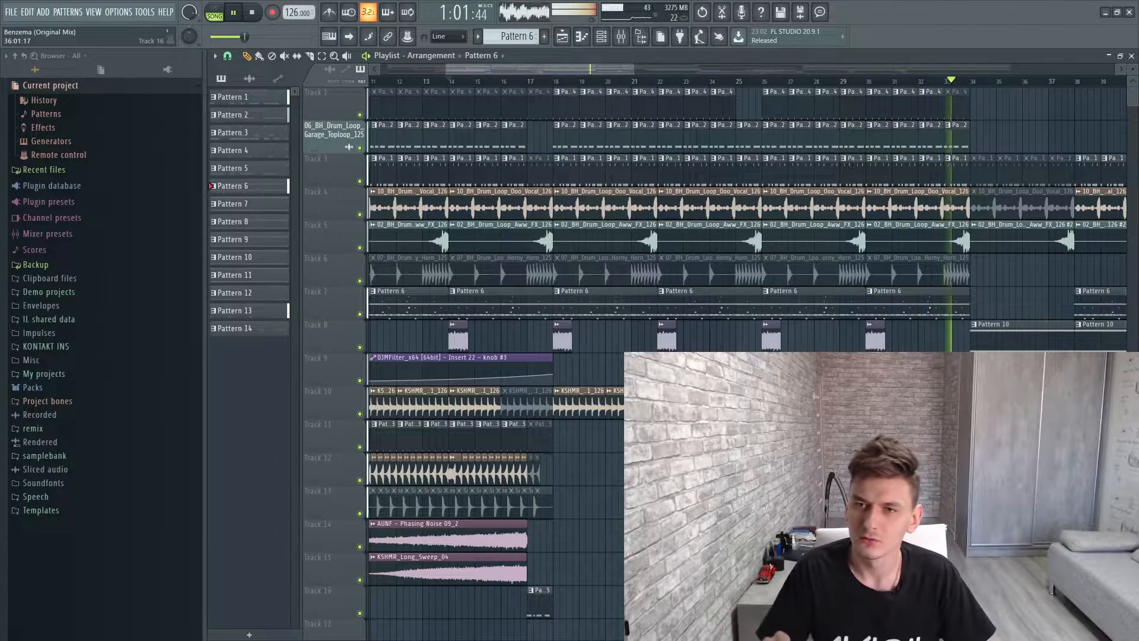
key("space")
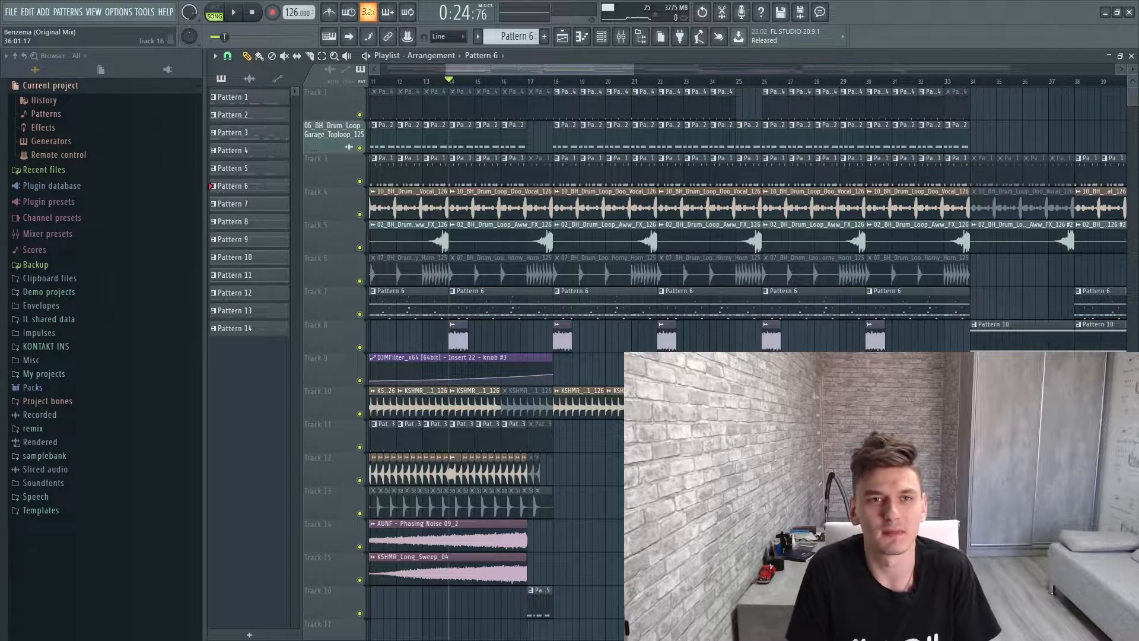
Open Pattern 4 from the first playlist track, show its kick layers in the channel rack and play the pattern
left_click_drag(633, 70, 837, 119)
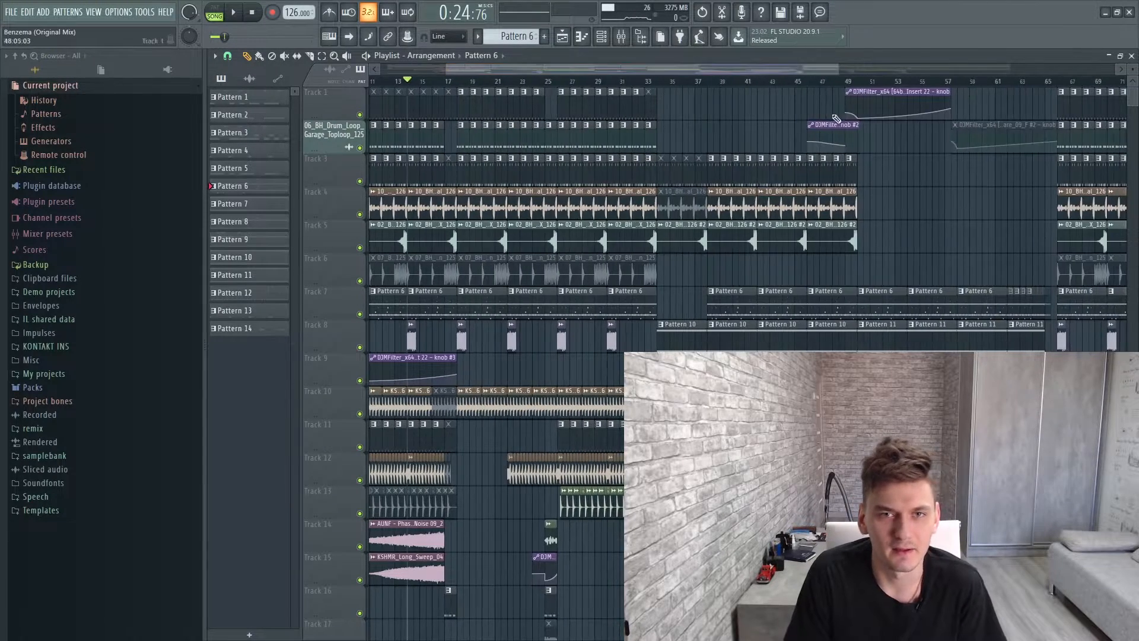
double_click(460, 104)
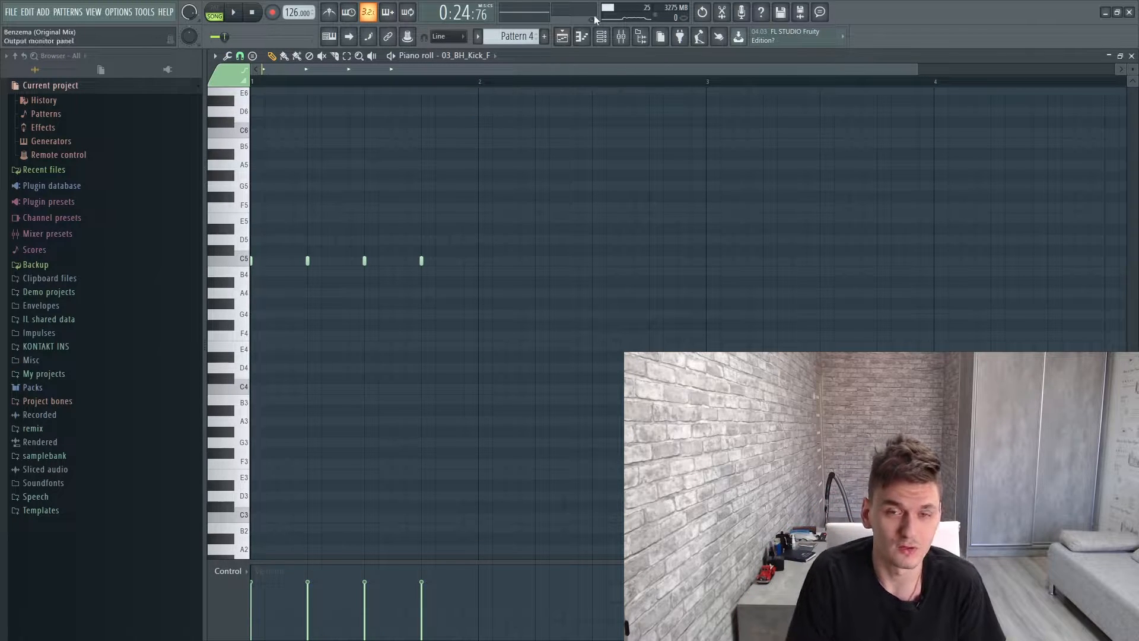
left_click(609, 36)
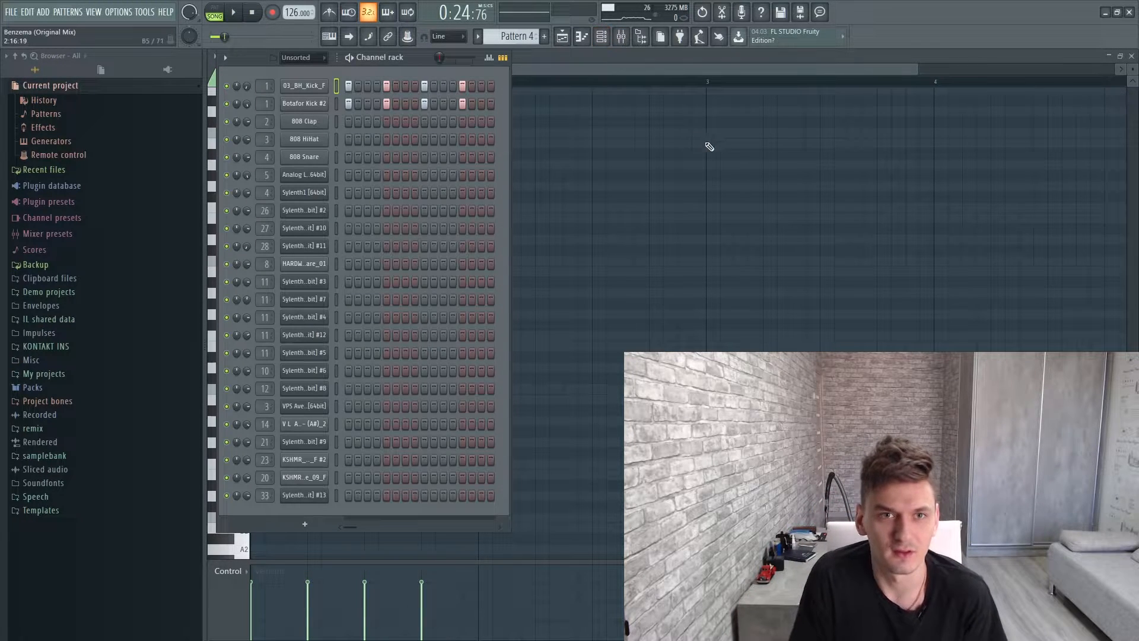
left_click(230, 12)
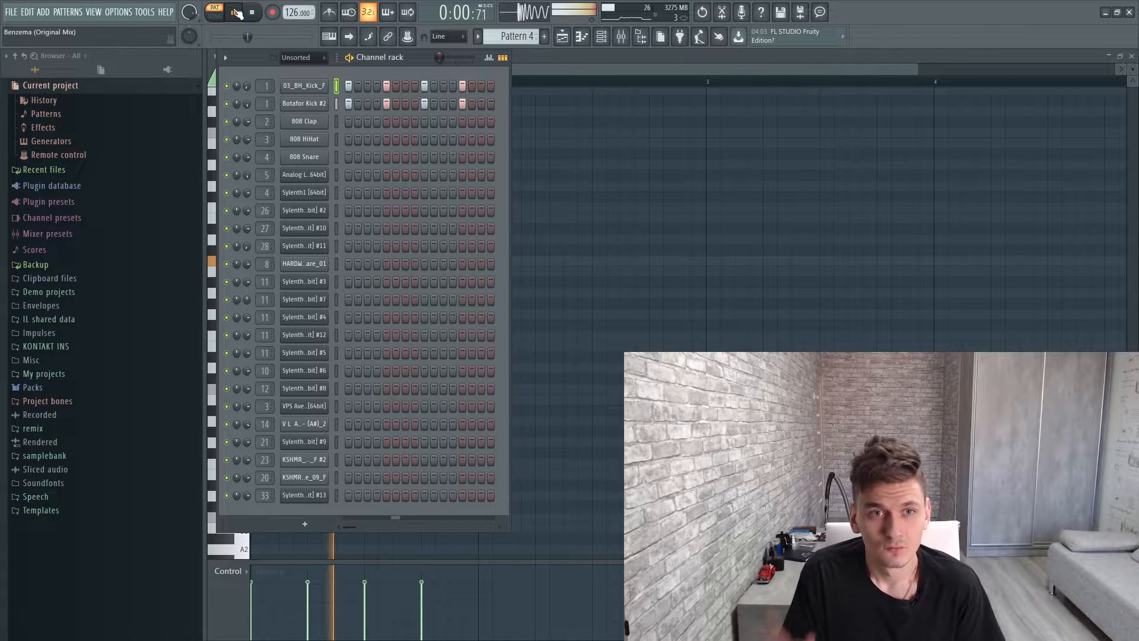
Examine the Botafor Kick #2 sampler settings and check the layered kicks' level in the mixer during pattern playback
left_click(326, 105)
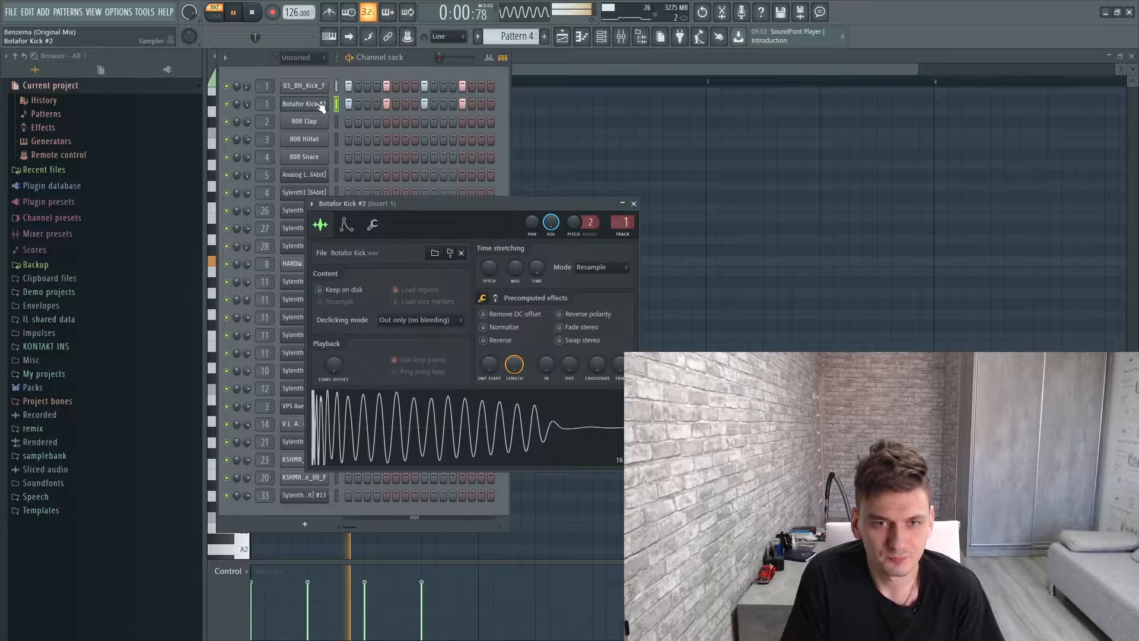
key("space")
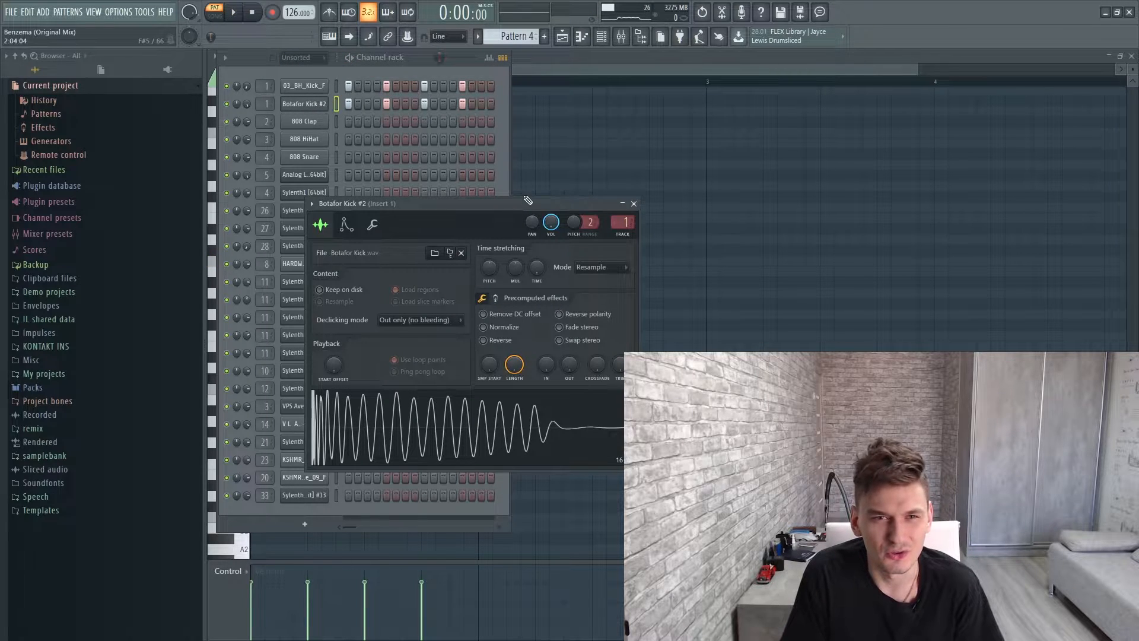
key("space")
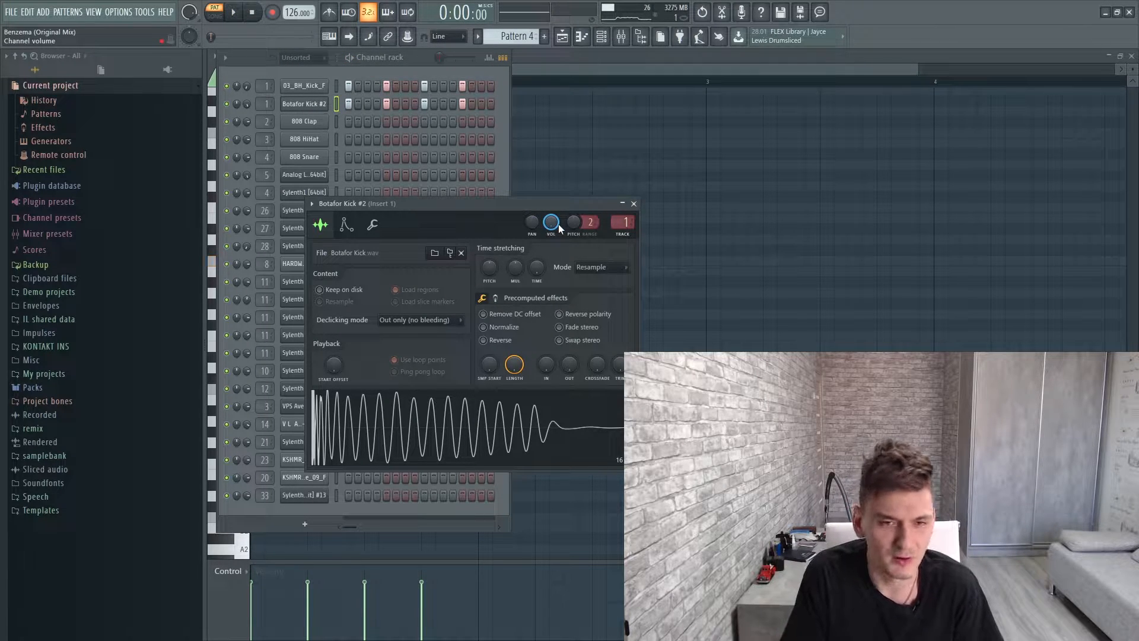
left_click(622, 36)
key("space")
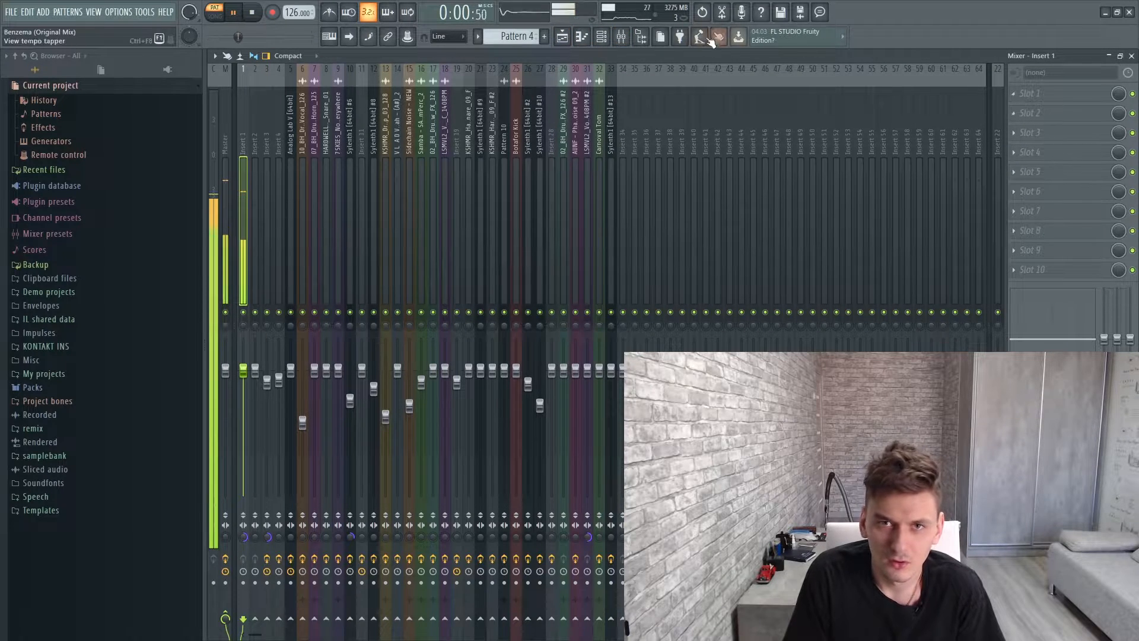
Solo the second playlist track, open its Pattern 2 with the channel rack and play the bass pattern
left_click(562, 36)
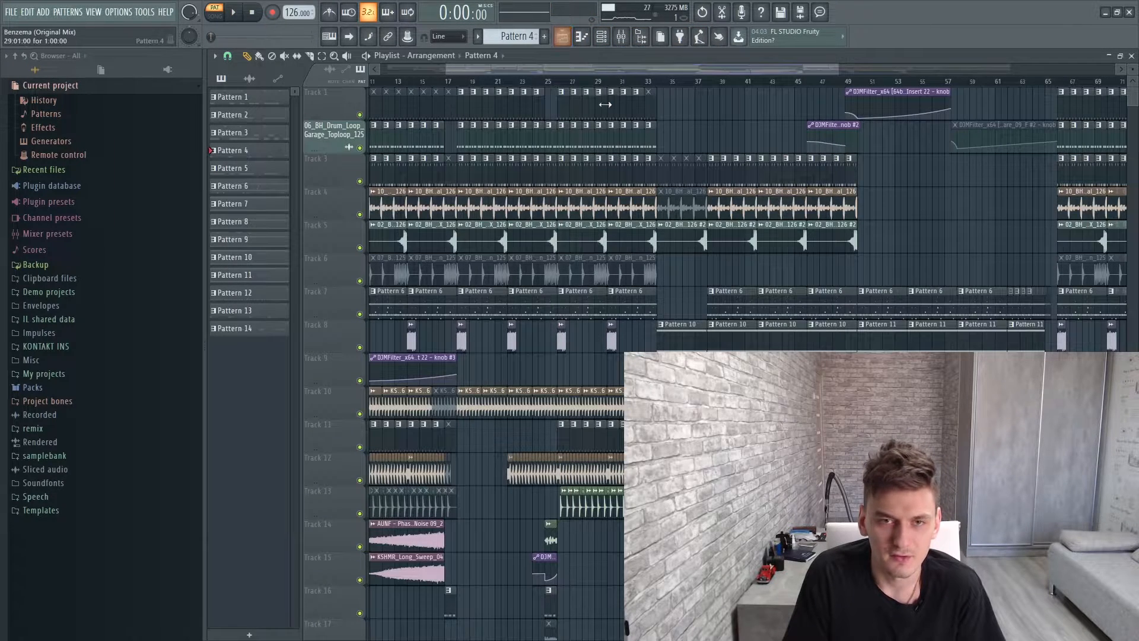
right_click(361, 148)
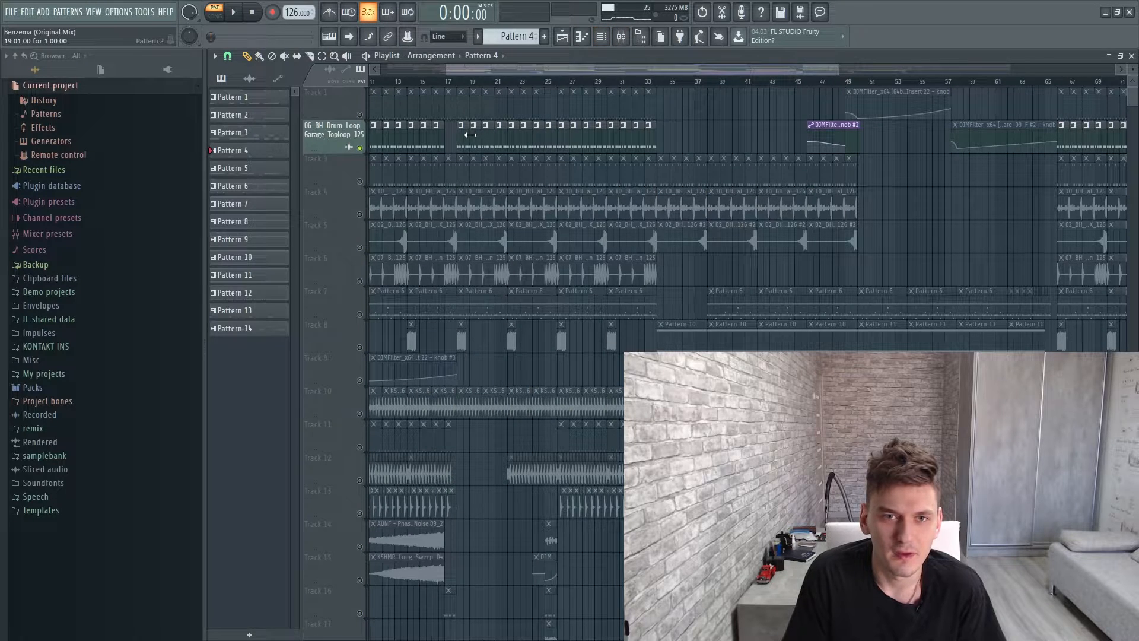
double_click(470, 135)
left_click(601, 37)
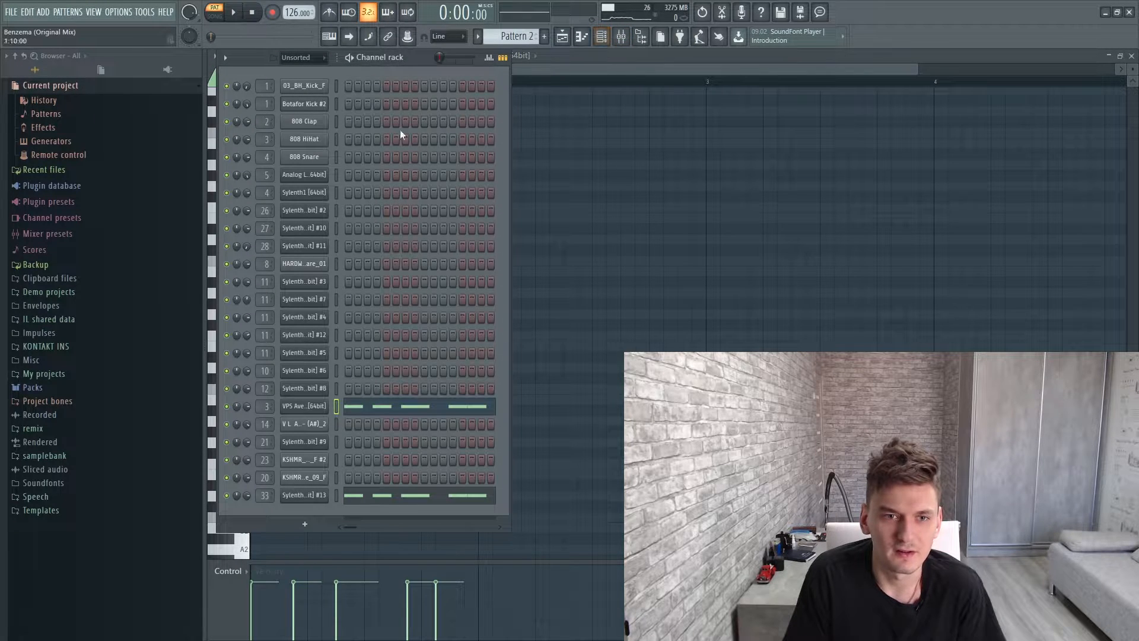
left_click(226, 12)
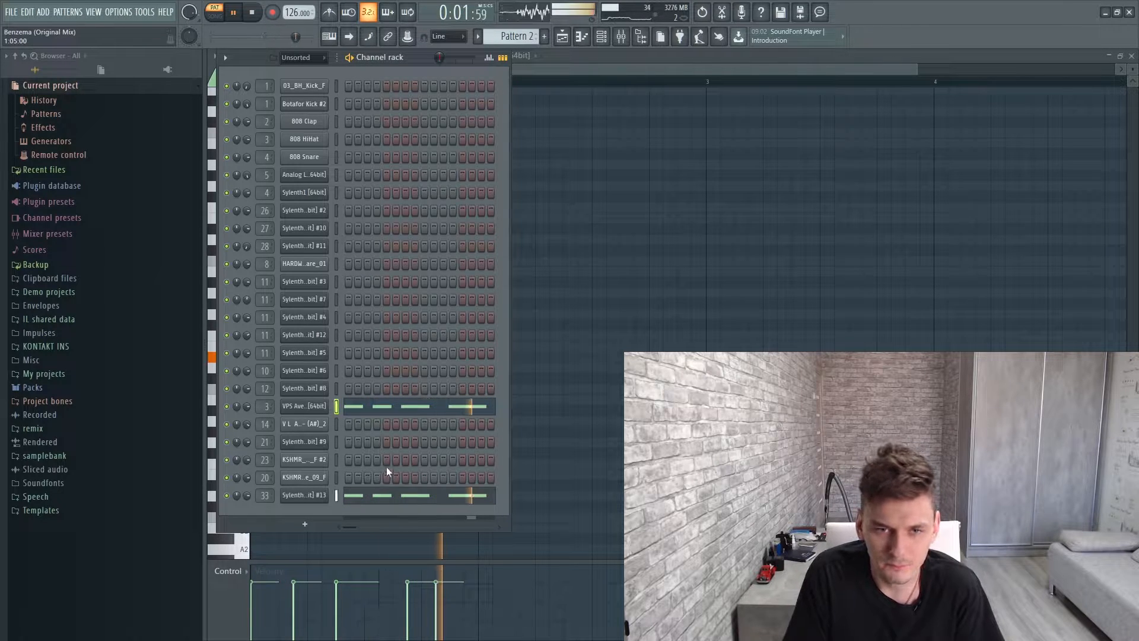
Stop playback, open the VPS Avenger notes of Pattern 2 in the piano roll and play them
key("space")
key("F7")
left_click(395, 409)
key("space")
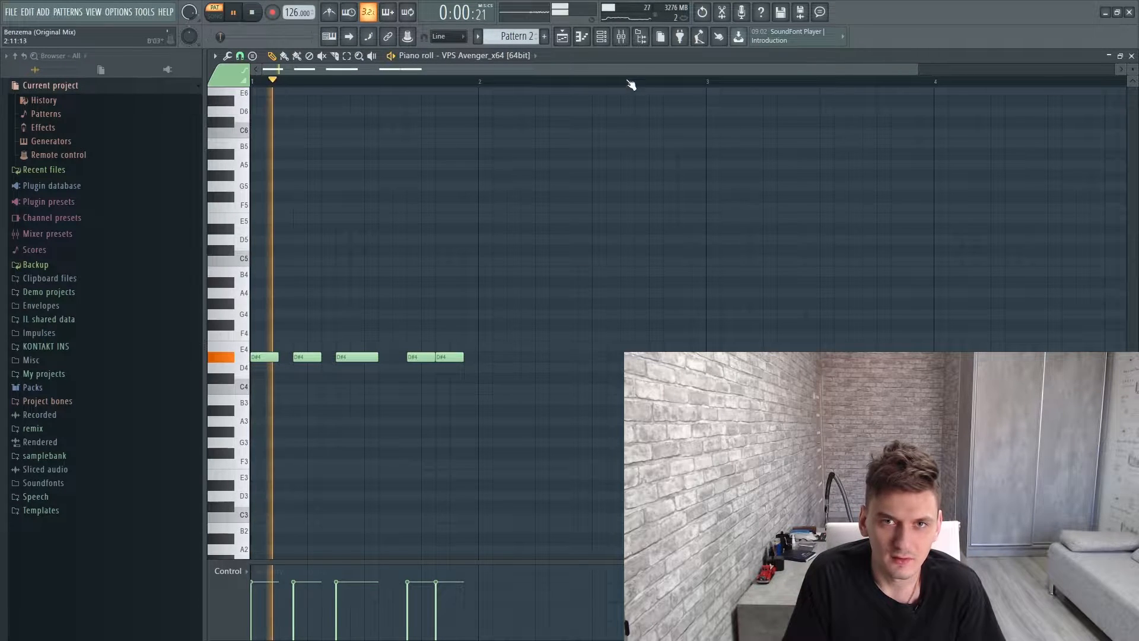
Solo the VPS Avenger channel in the channel rack and play Pattern 2 with only that bass layer
key("F6")
key("space")
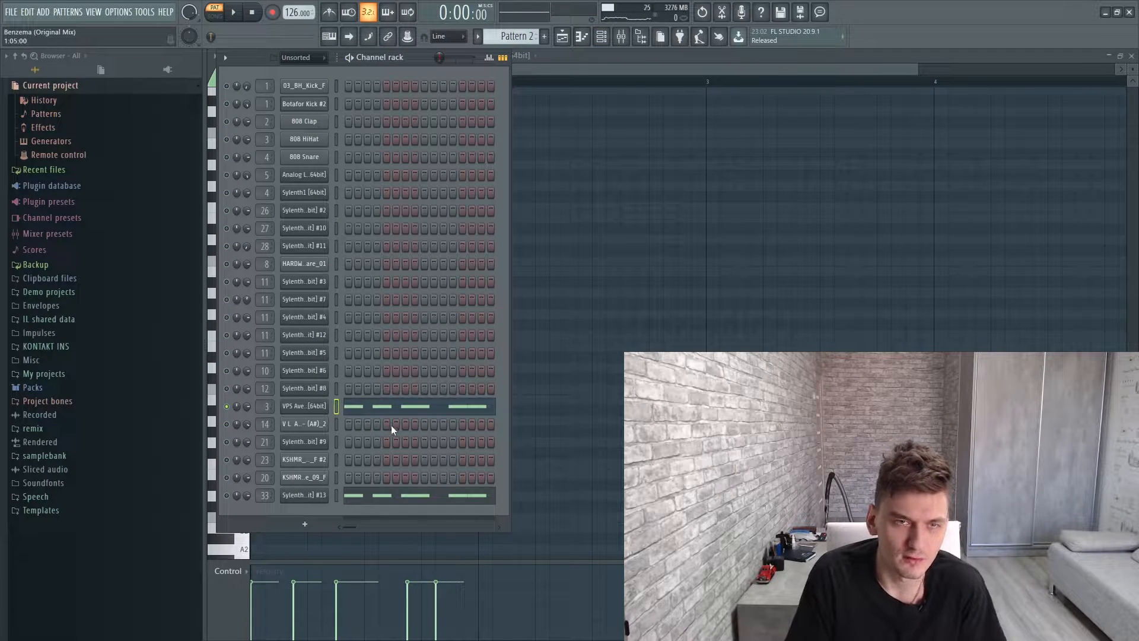
key("space")
Examine the VPS Avenger bass's frequency spectrum with SPAN on the Master mixer track, and close the analyzer
left_click(622, 39)
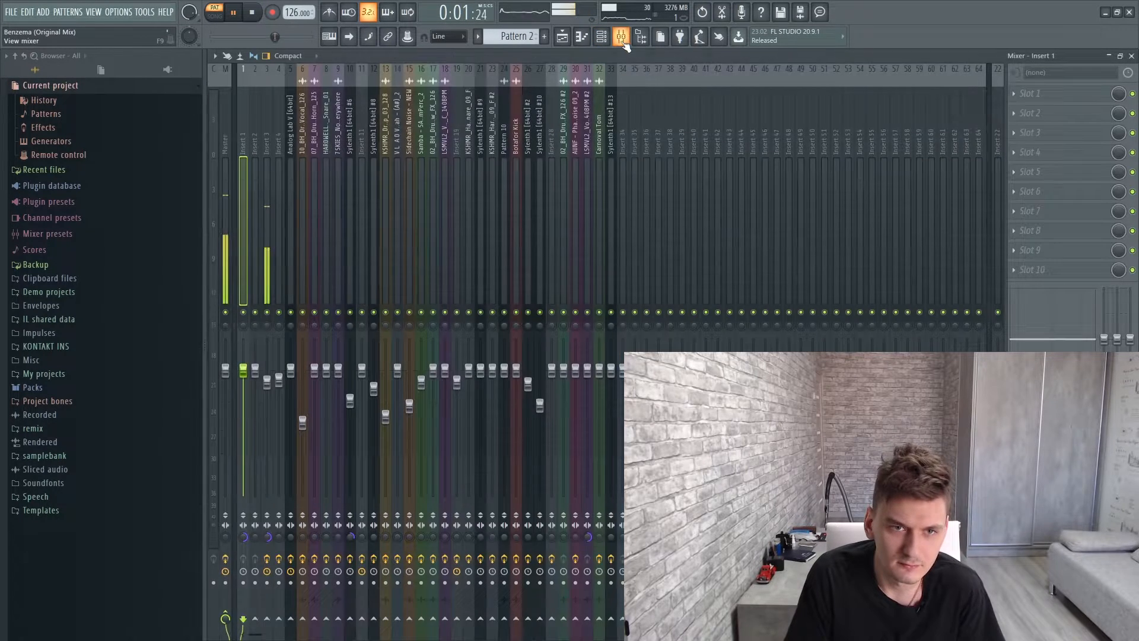
left_click(267, 261)
left_click(225, 245)
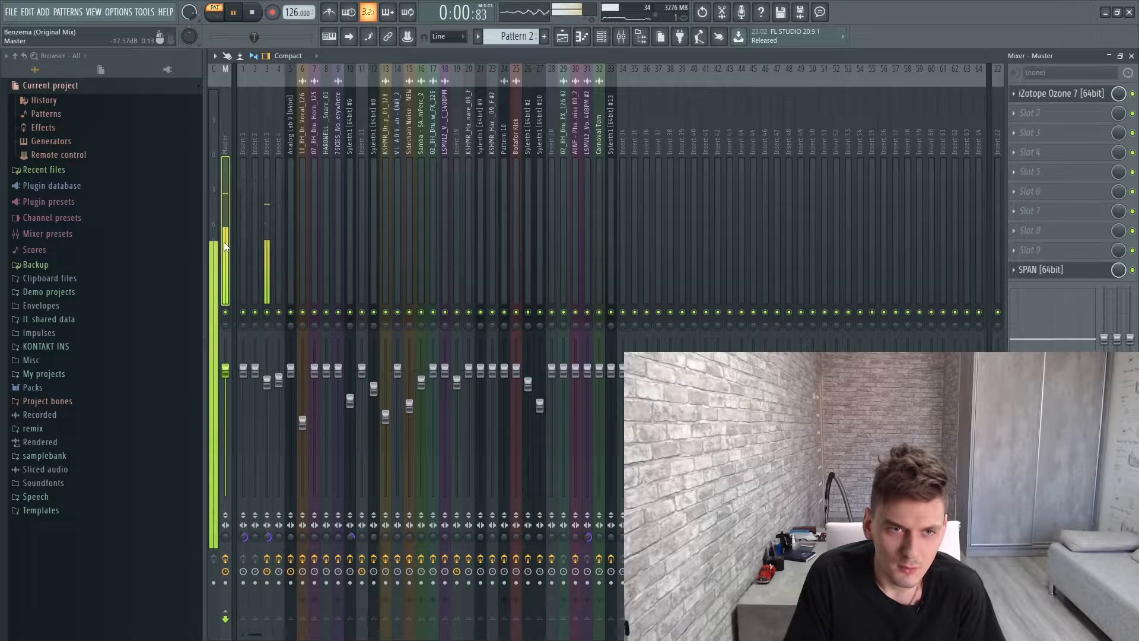
left_click(1045, 268)
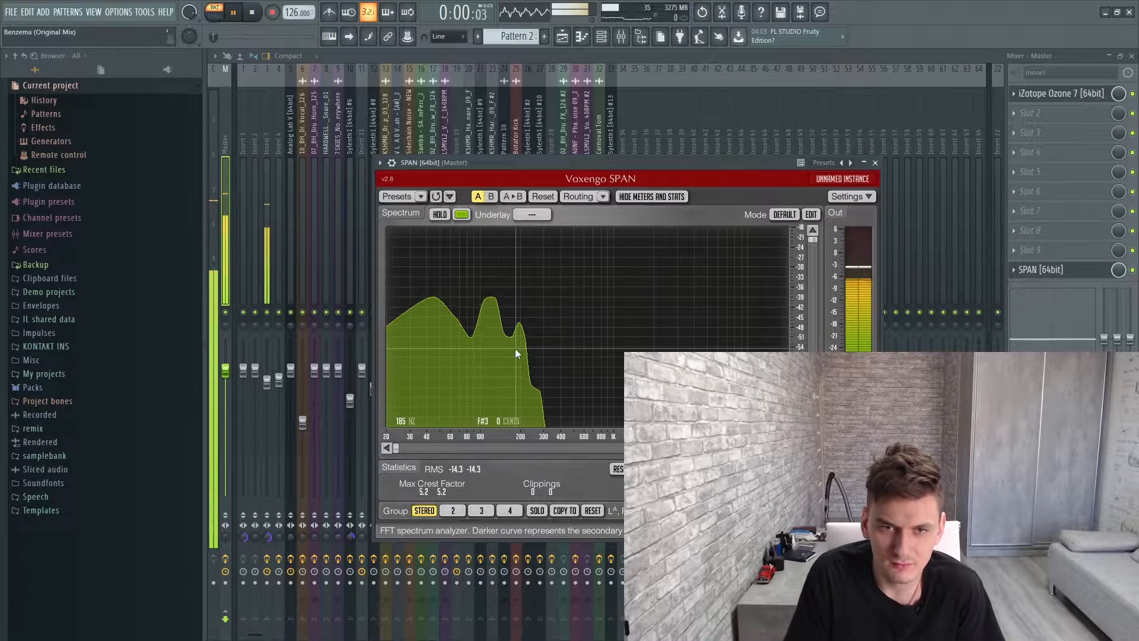
left_click(874, 163)
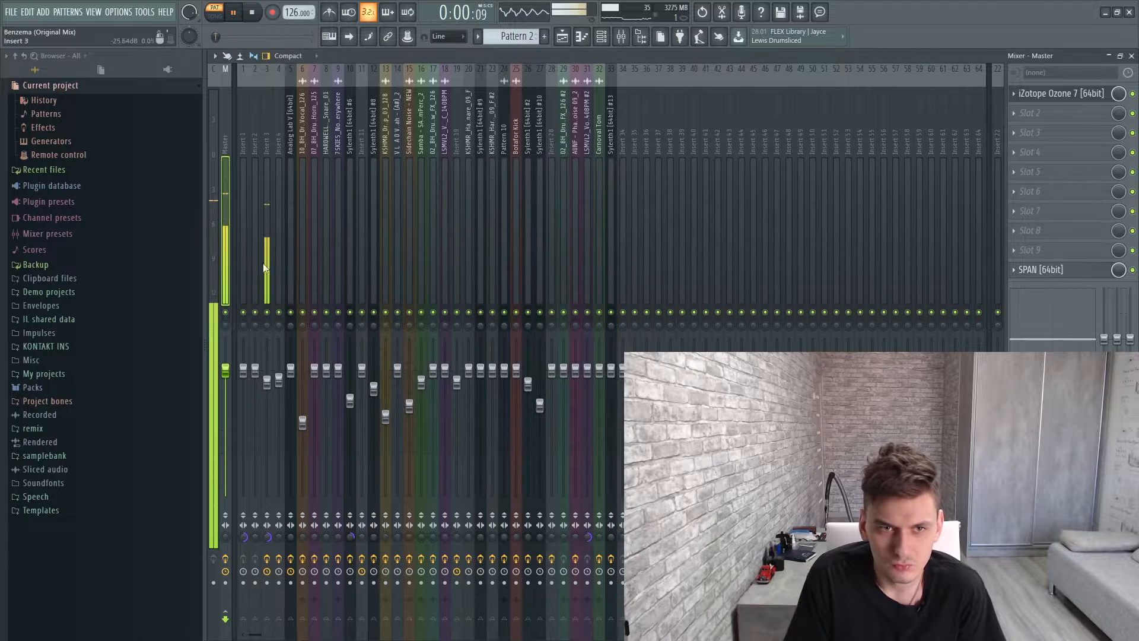
Stop playback and review the Fruity parametric EQ 2, Fruity Compressor and Kickstart effects on mixer Insert 3
left_click(263, 262)
key("space")
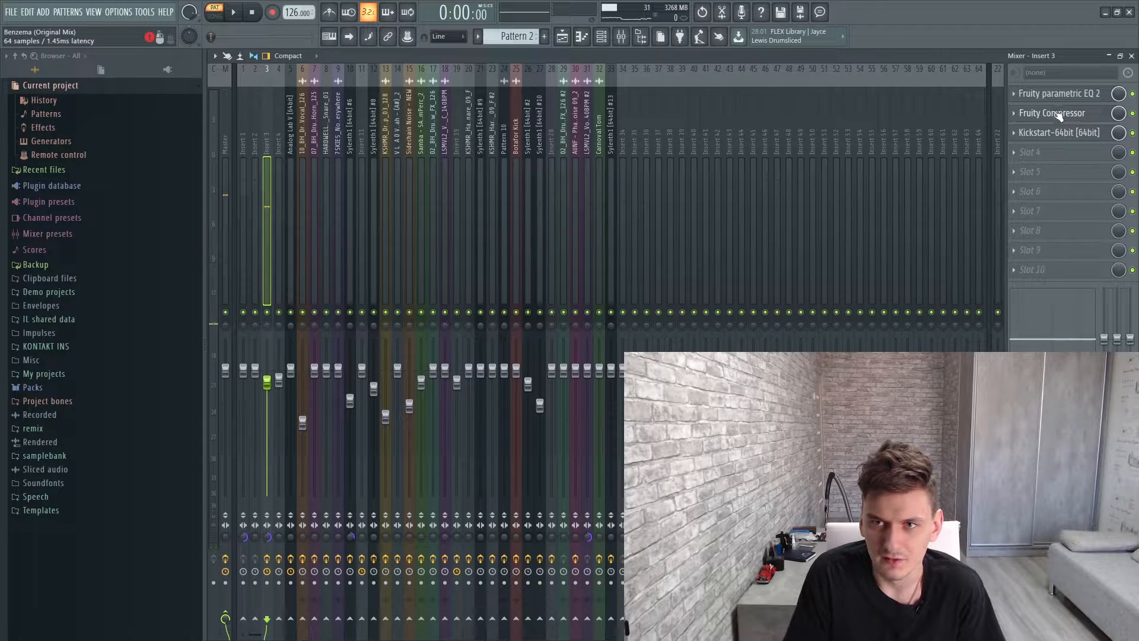
left_click(1052, 93)
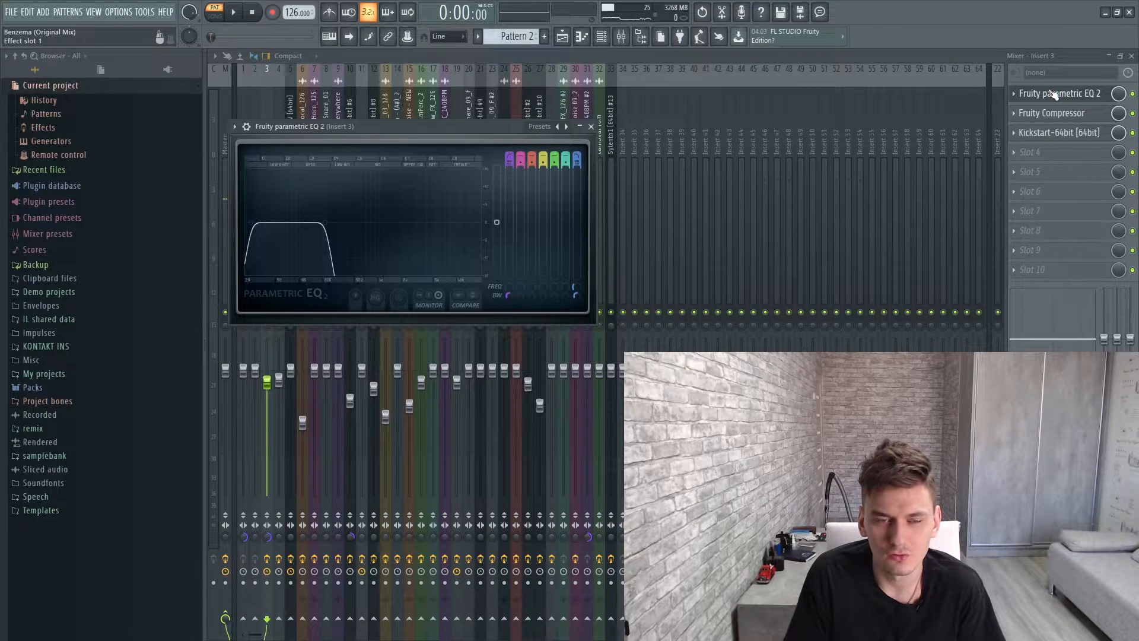
left_click(1052, 94)
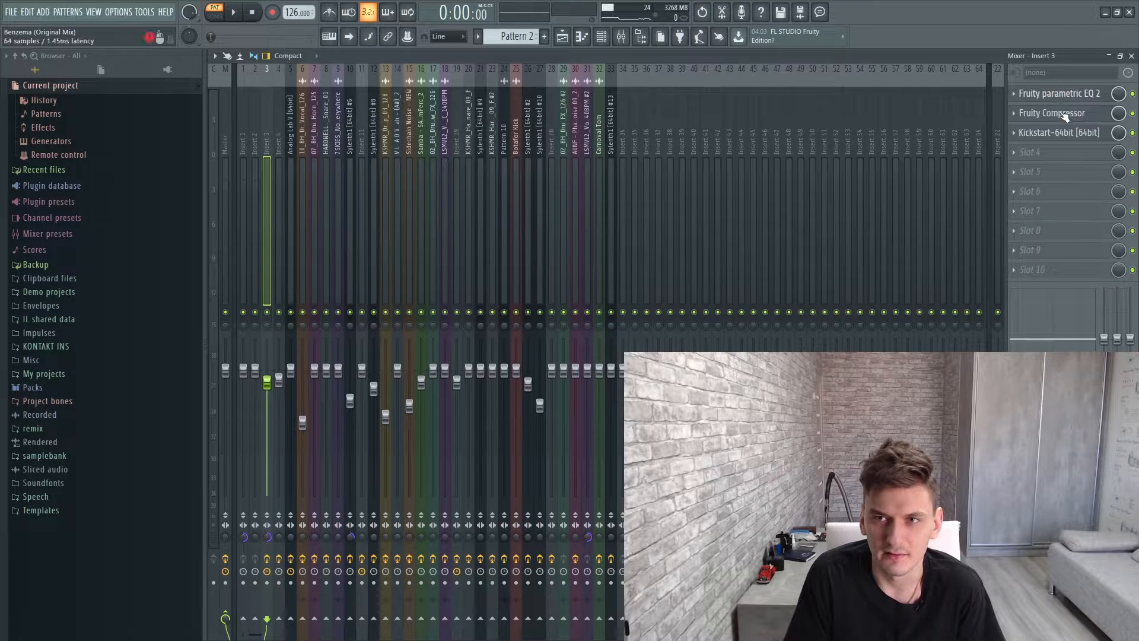
left_click(1065, 115)
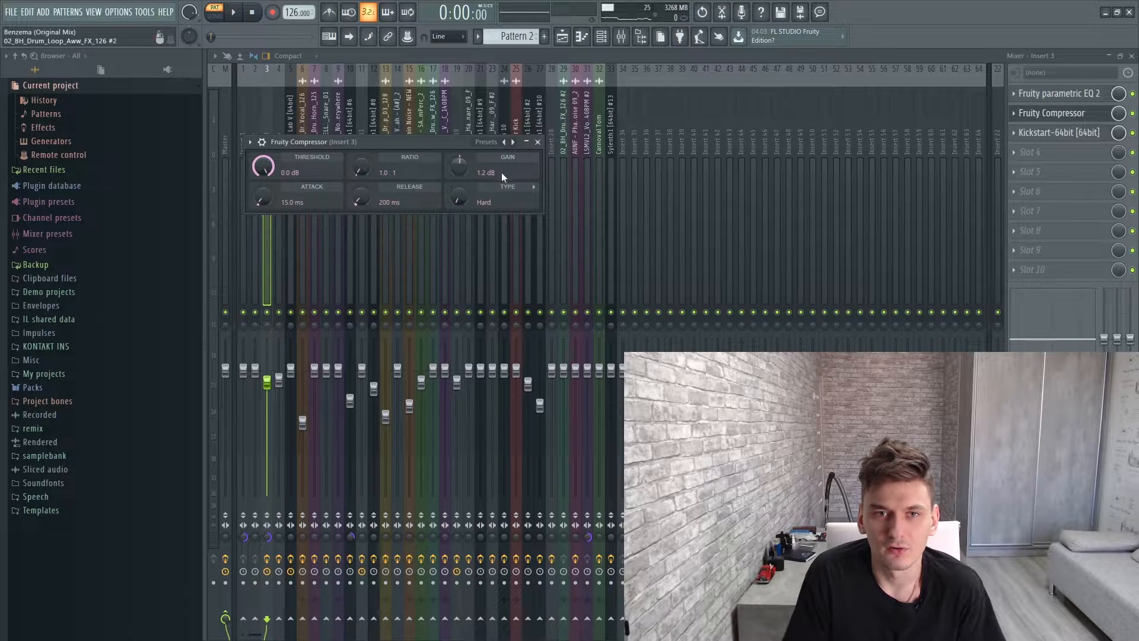
left_click(537, 143)
left_click(1035, 134)
left_click(1035, 134)
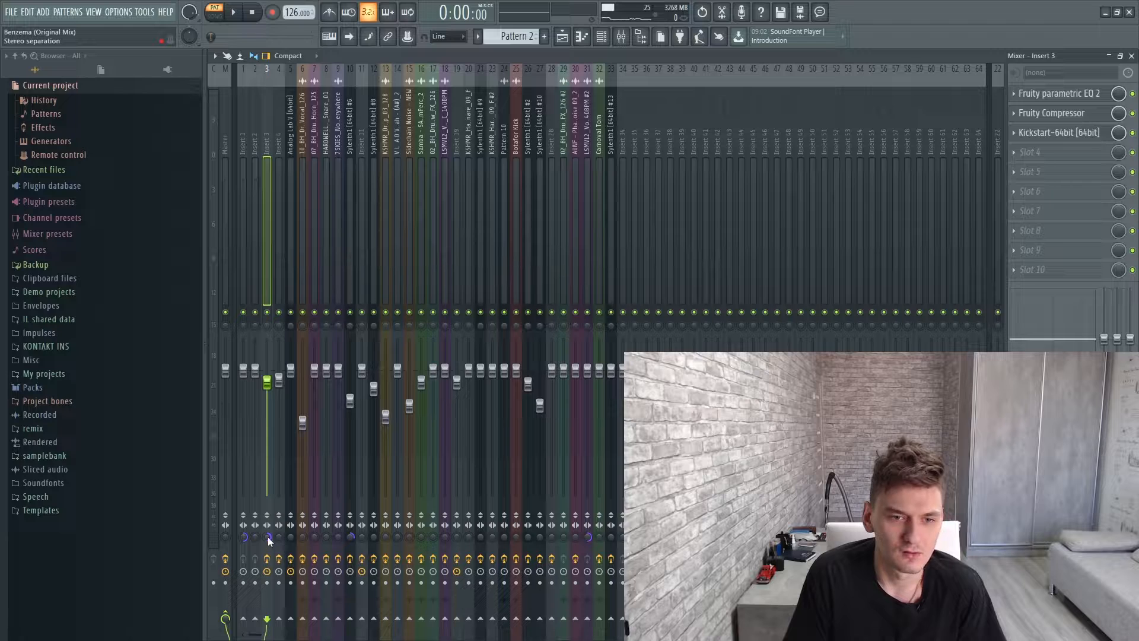
Solo the Sylenth1 #13 bass channel, play it and examine its Fruity parametric EQ 2 on mixer track 33
left_click(602, 38)
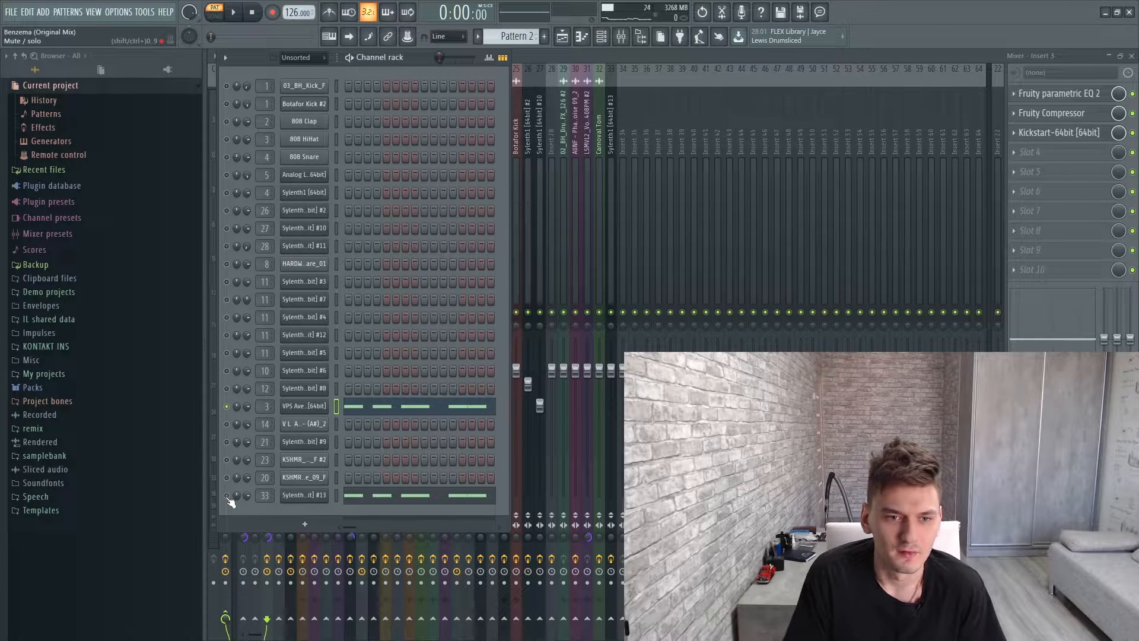
key("space")
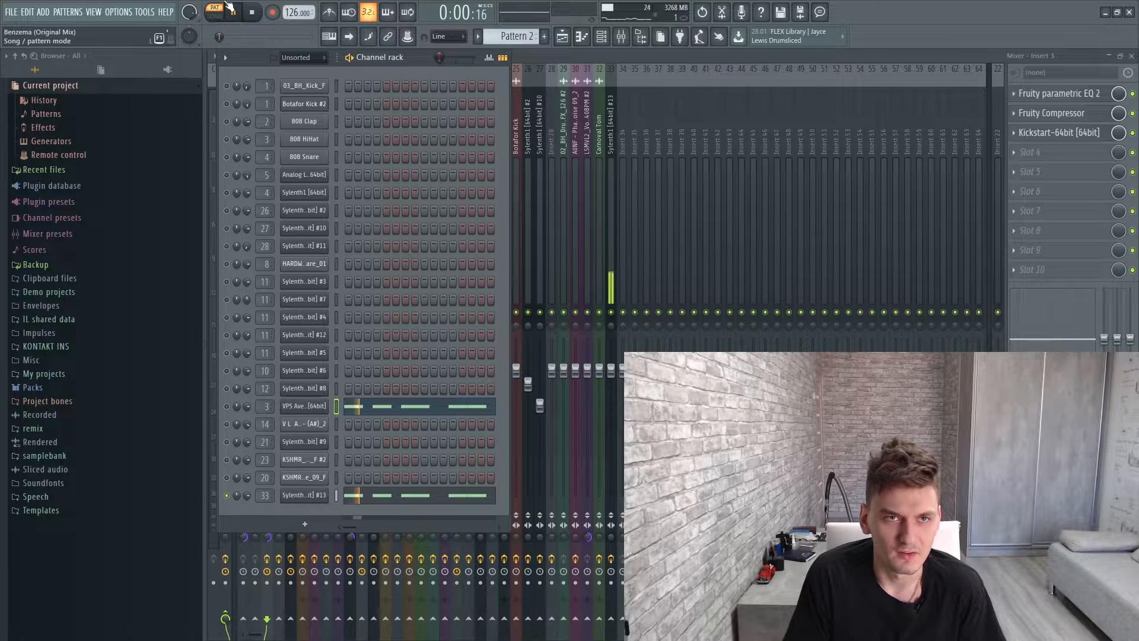
left_click(611, 247)
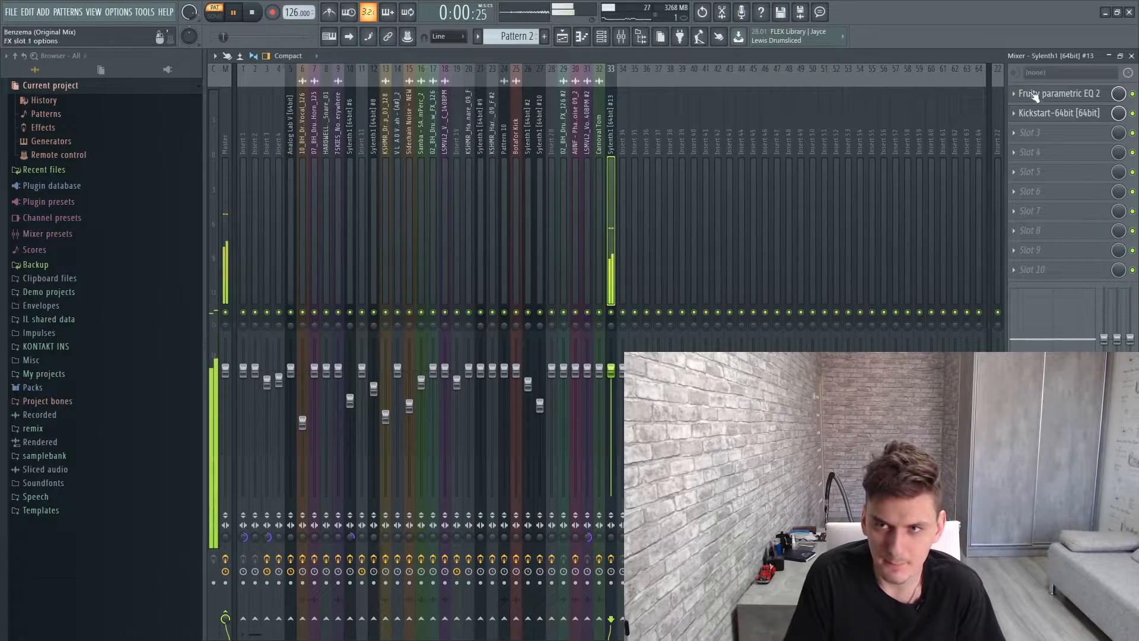
left_click(1085, 95)
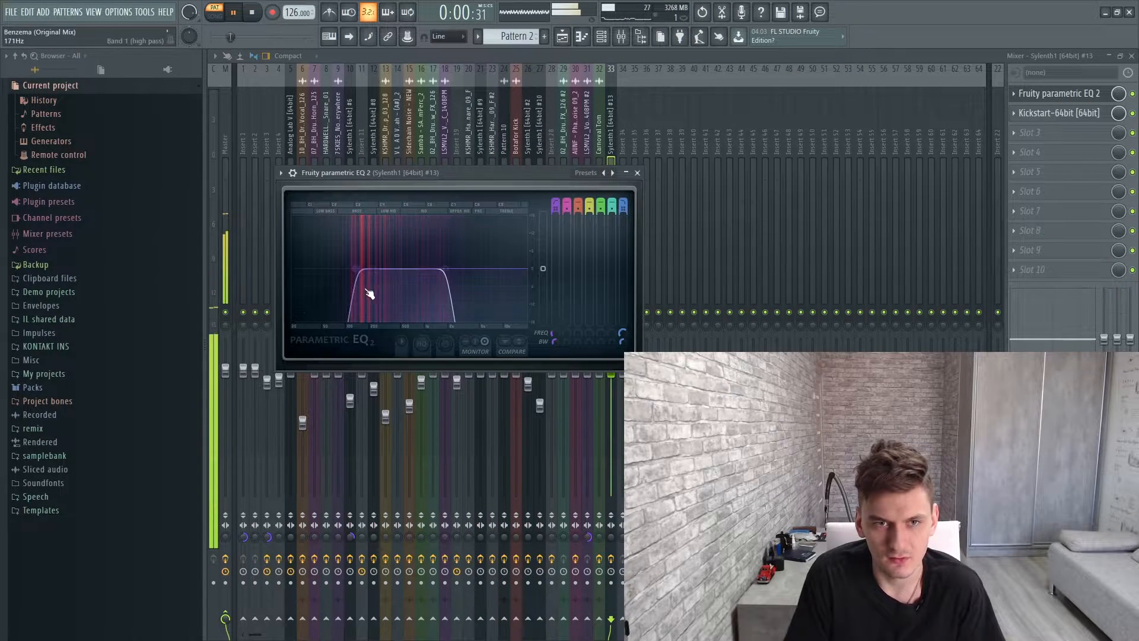
key("space")
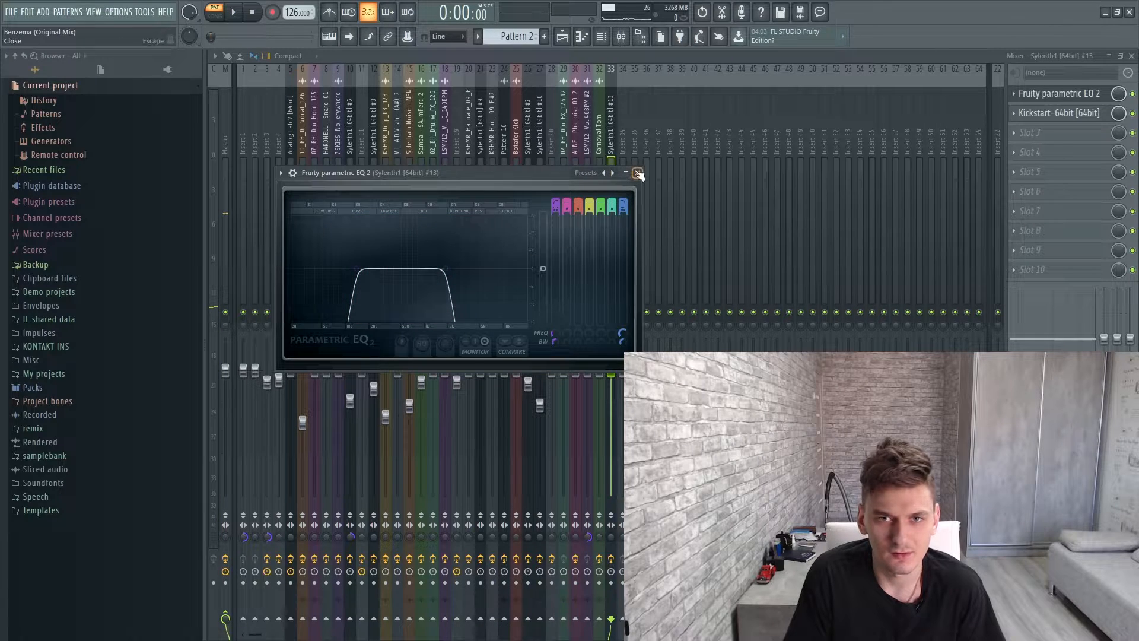
left_click(638, 174)
Play the Sylenth1 #13 bass while examining its VANDALISM_Bass_Volt synth settings, and turn all muted channels back on
left_click(602, 41)
key("space")
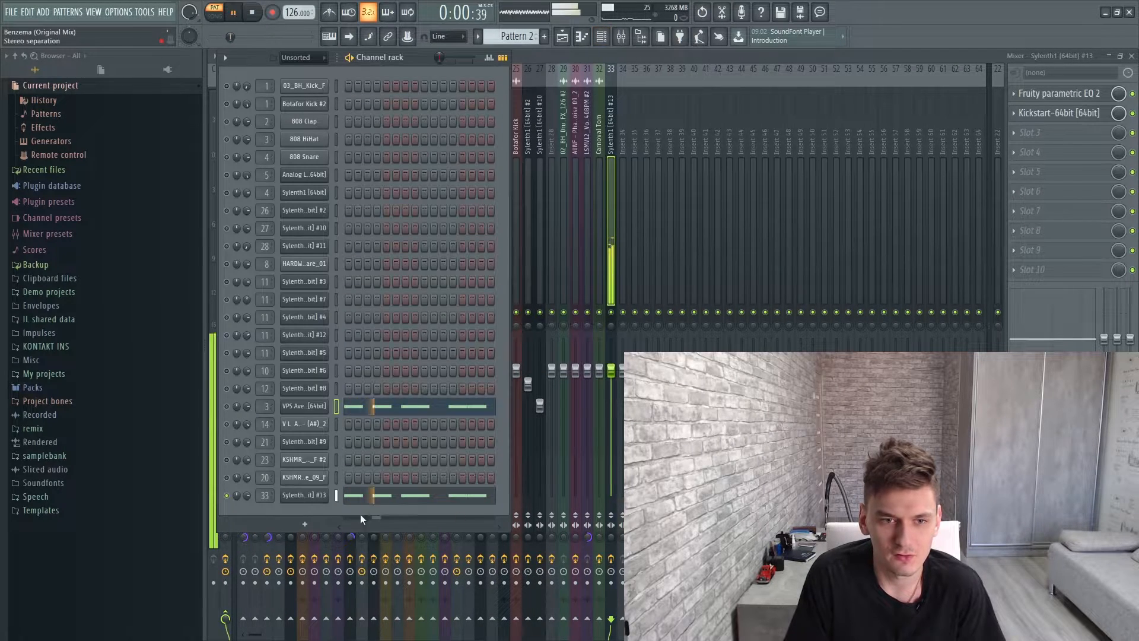
left_click(316, 496)
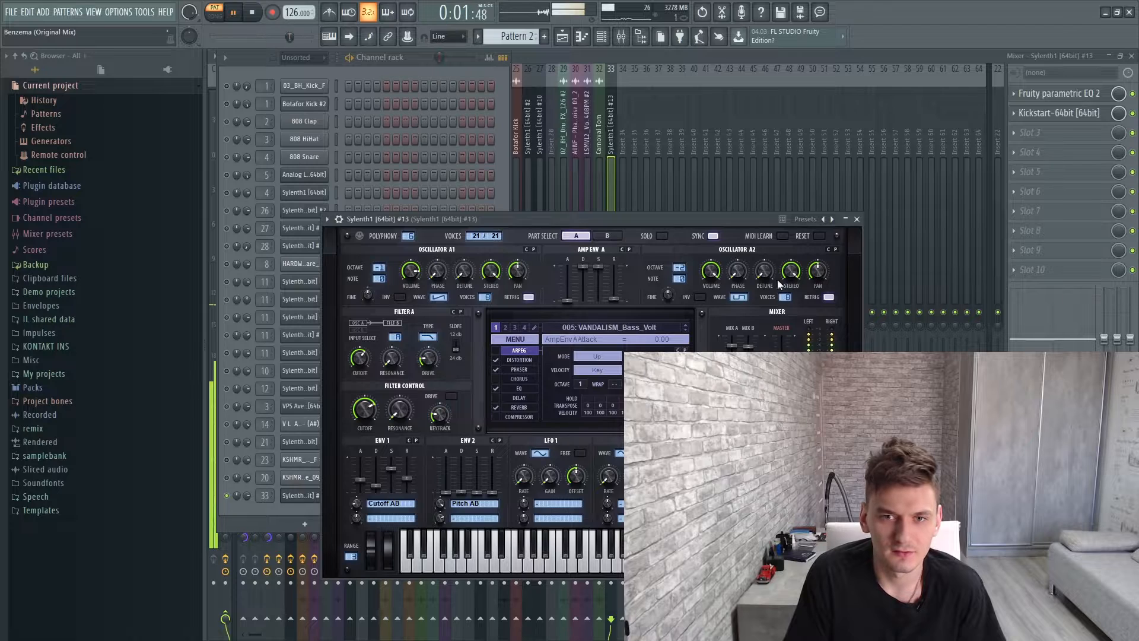
left_click(857, 219)
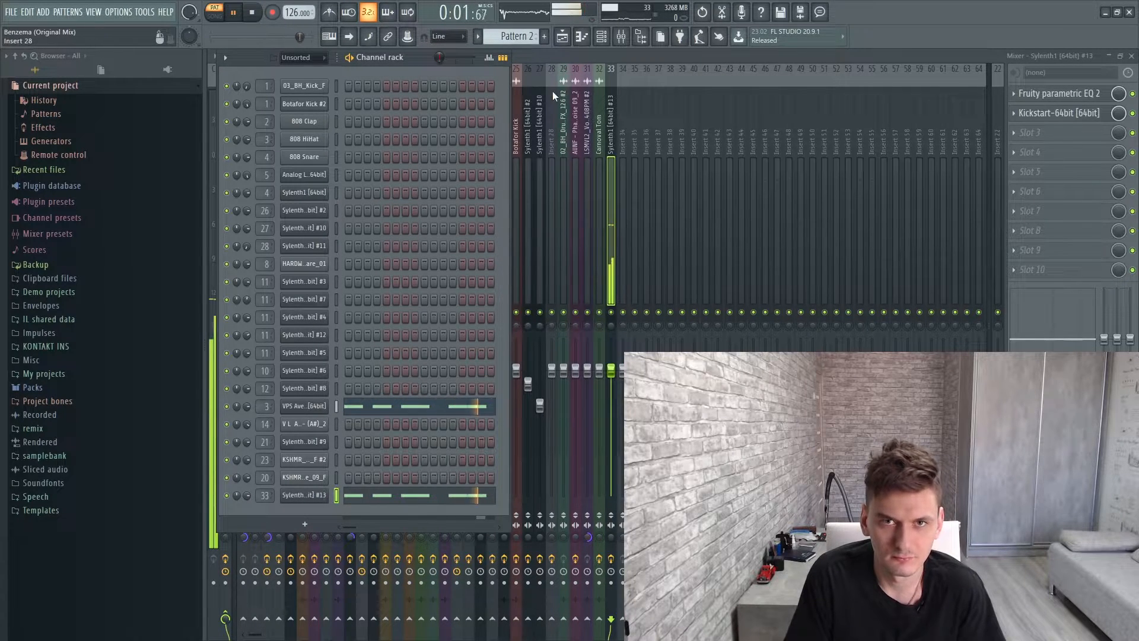
Examine the combined bass layers' frequency spectrum with SPAN on the Master mixer track during playback
left_click(555, 59)
left_click(226, 205)
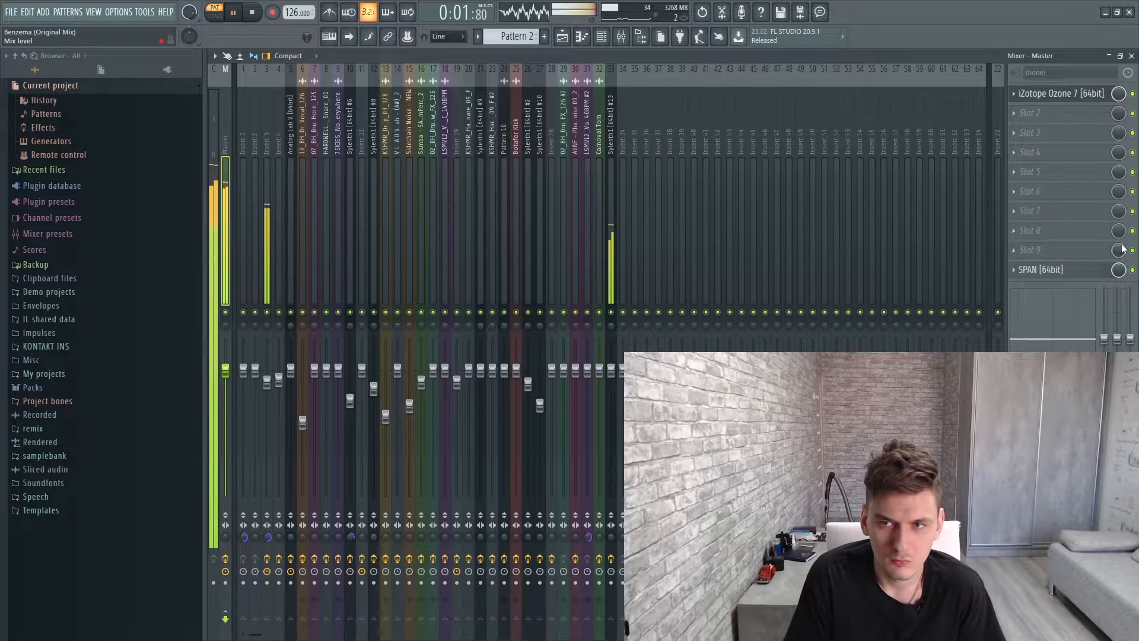
left_click(1043, 270)
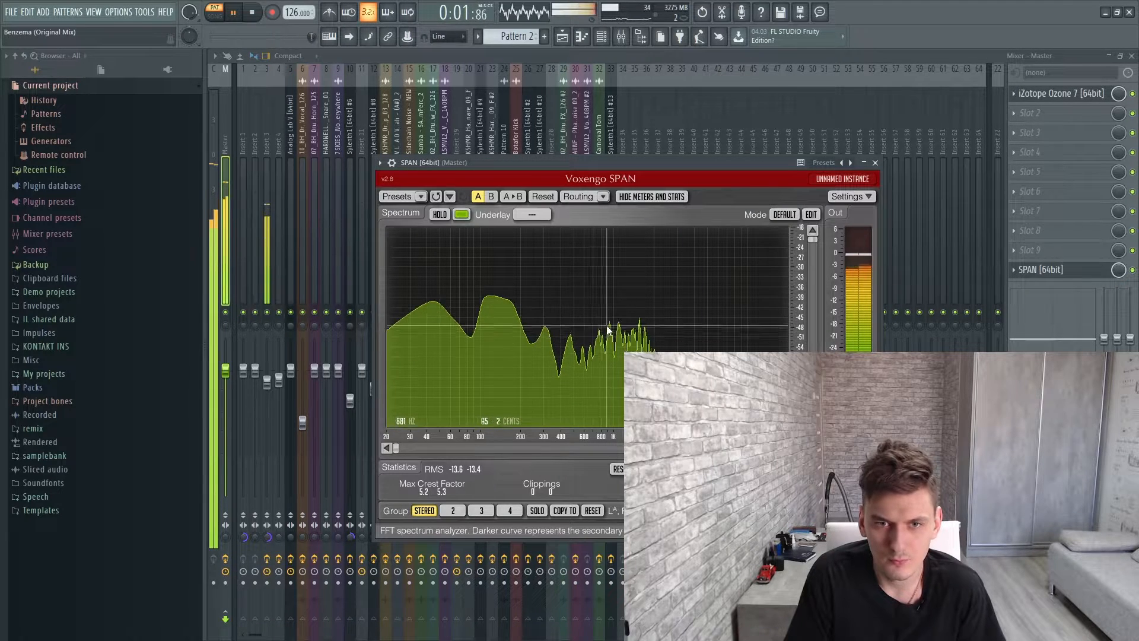
Close the spectrum analyzer and play the arrangement from about bar 17 with playlist Tracks 1 and 2 audible
left_click(875, 163)
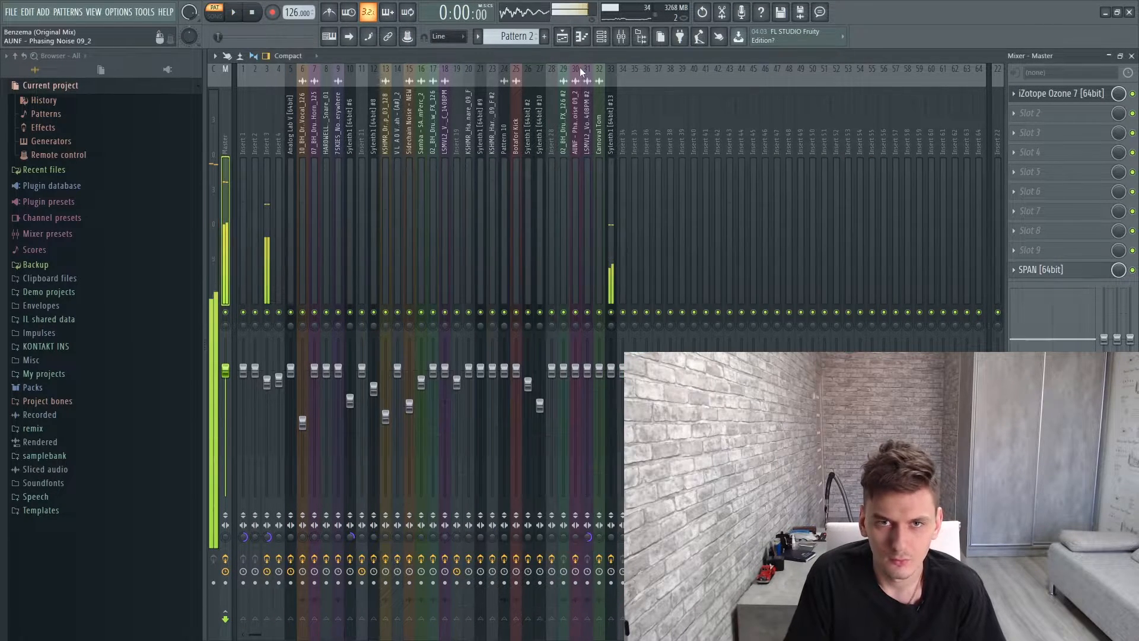
key("space")
left_click(564, 39)
left_click(359, 114)
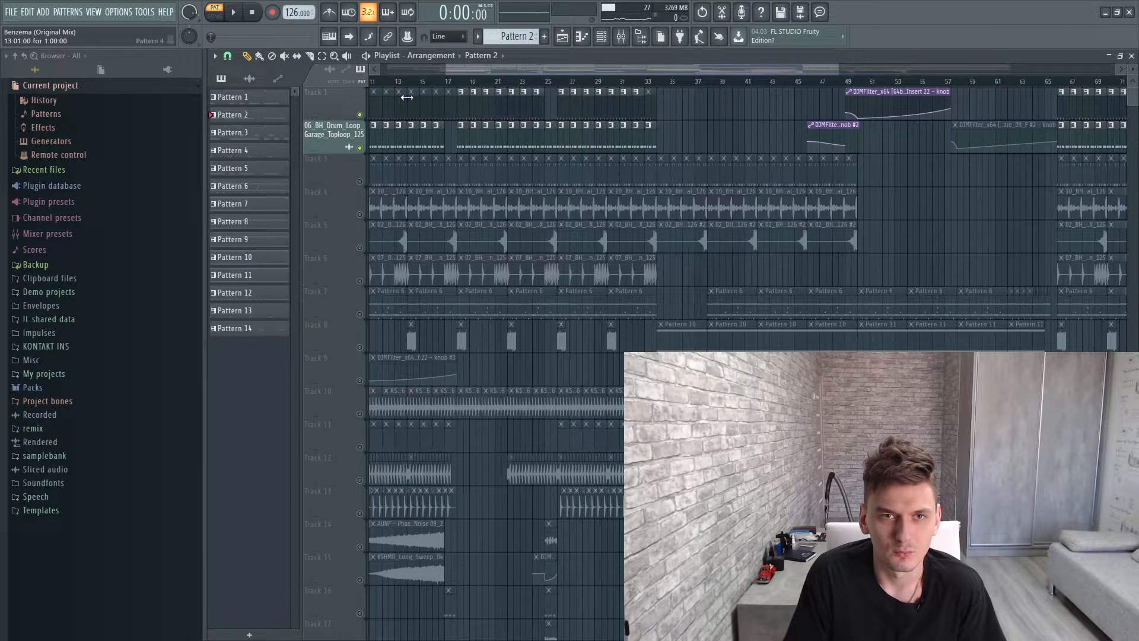
left_click(453, 82)
key("space")
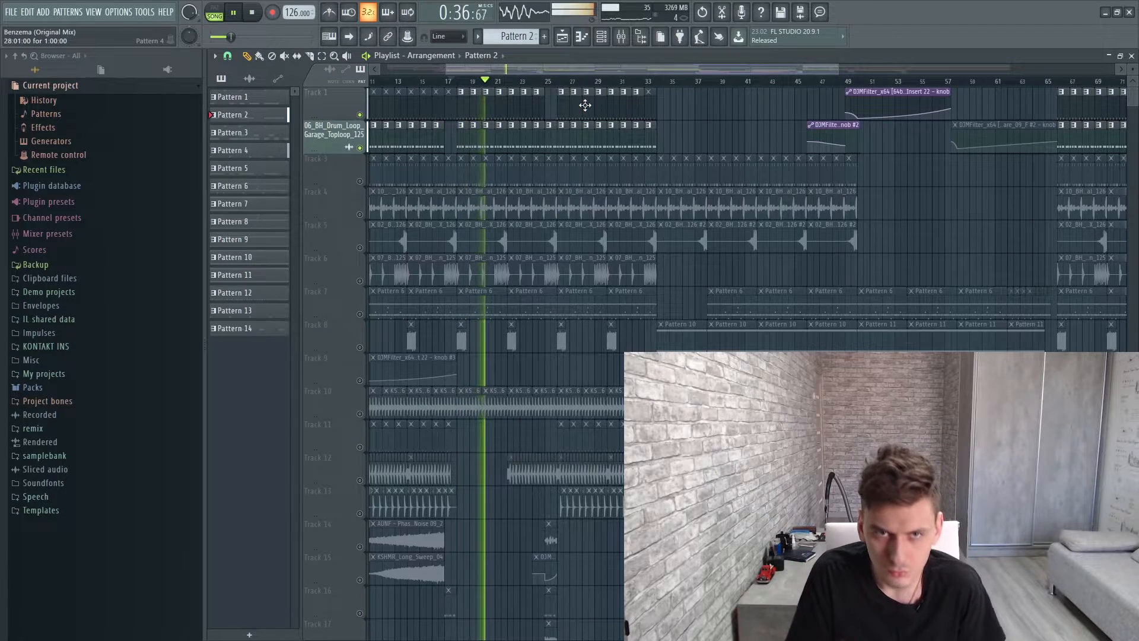
key("space")
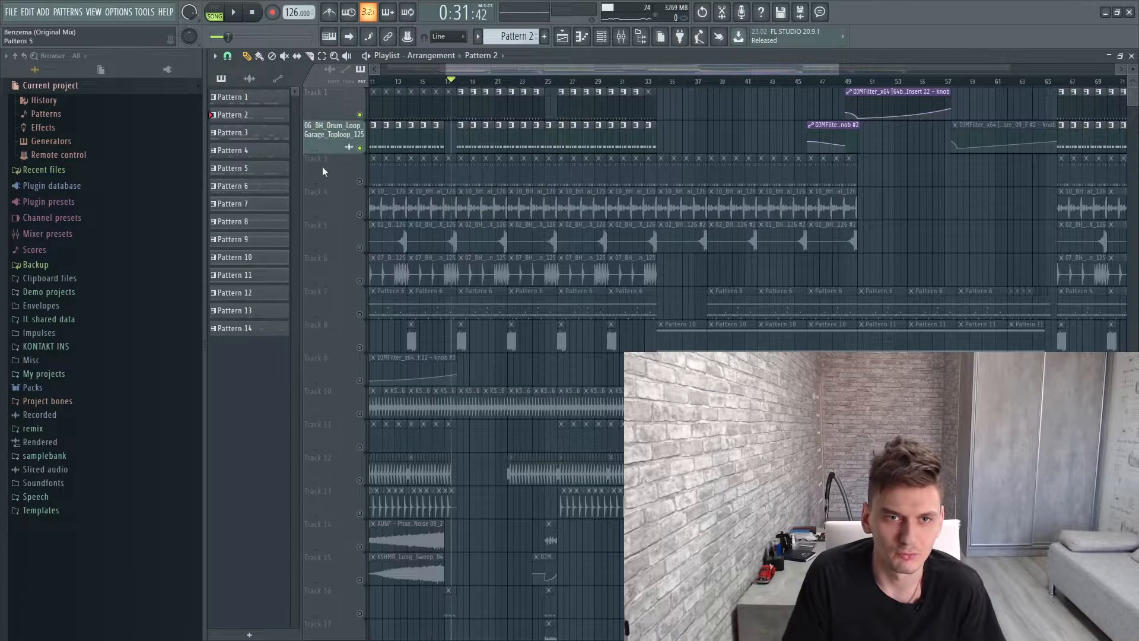
Solo playlist Track 3 and play its Pattern 1 from the channel rack
right_click(359, 181)
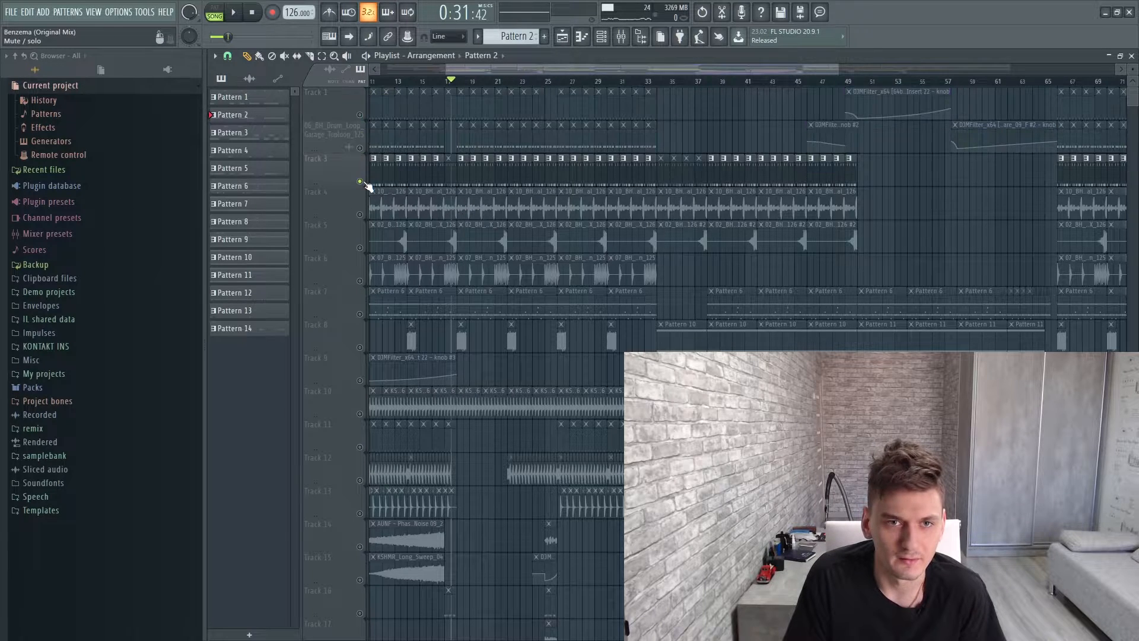
double_click(459, 172)
left_click(613, 36)
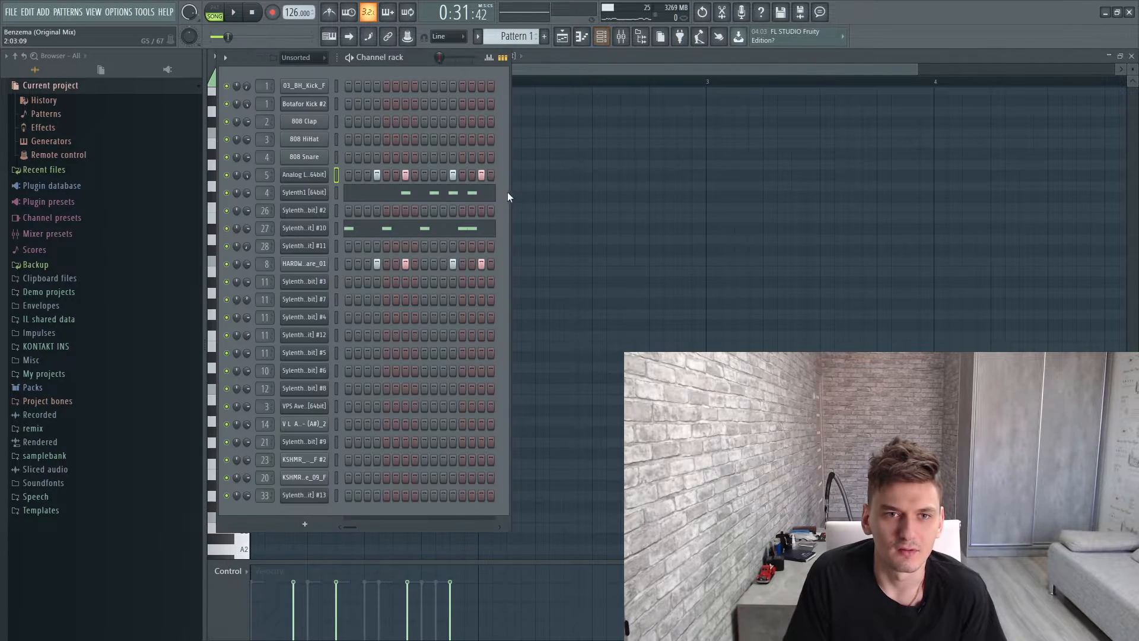
left_click(233, 12)
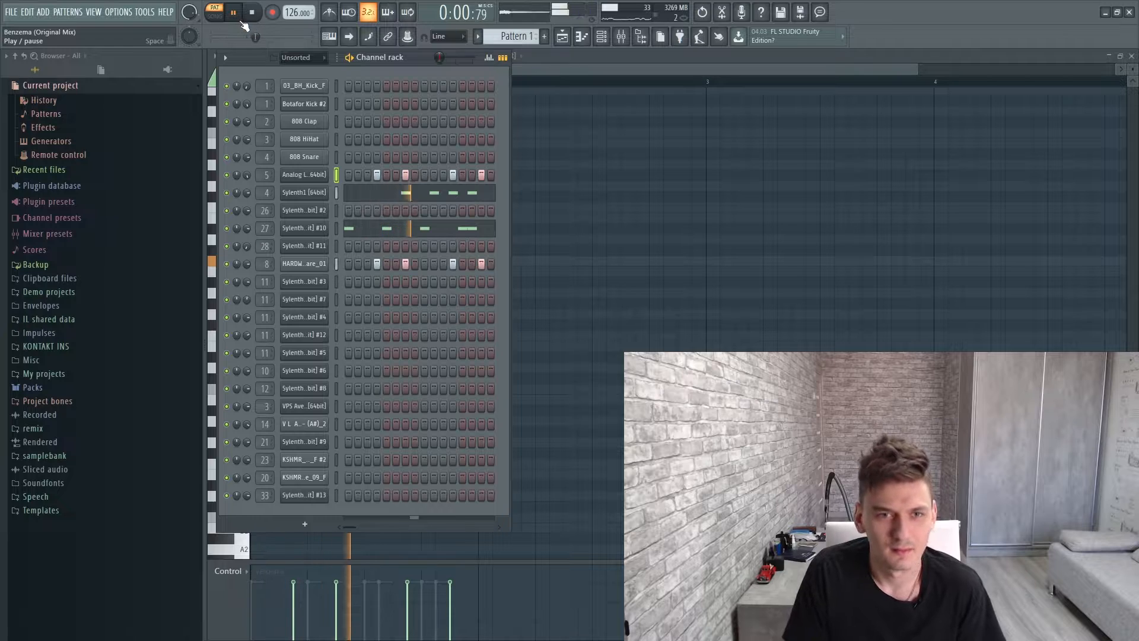
key("space")
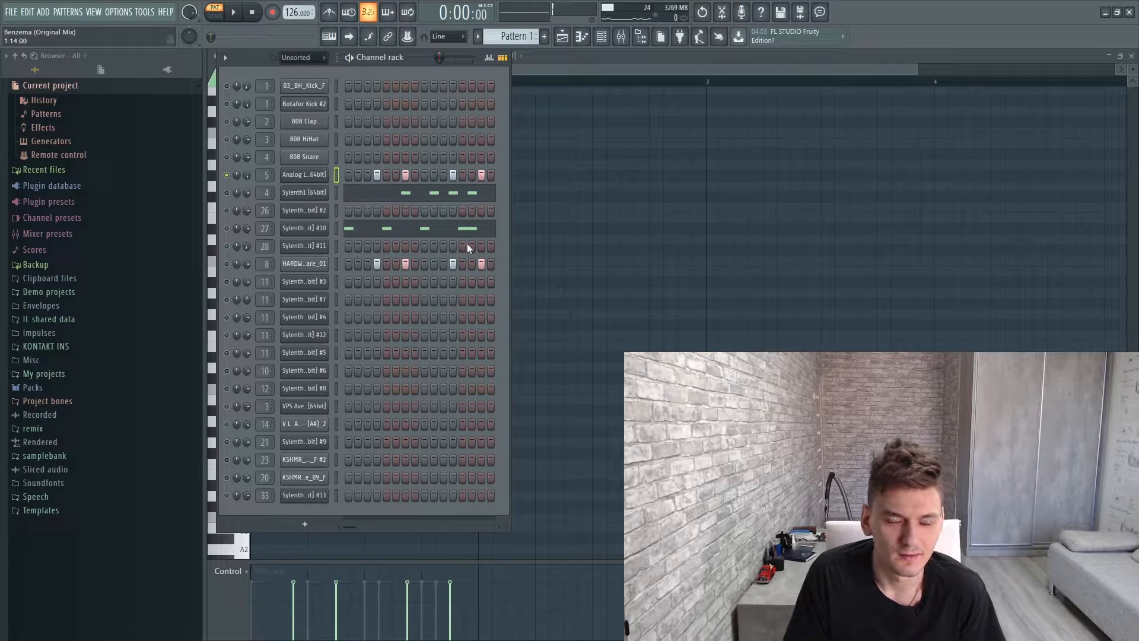
Play the soloed Analog Lab channel of Pattern 1, followed by the Sylenth1 channels on mixer tracks 4 and 27
key("space")
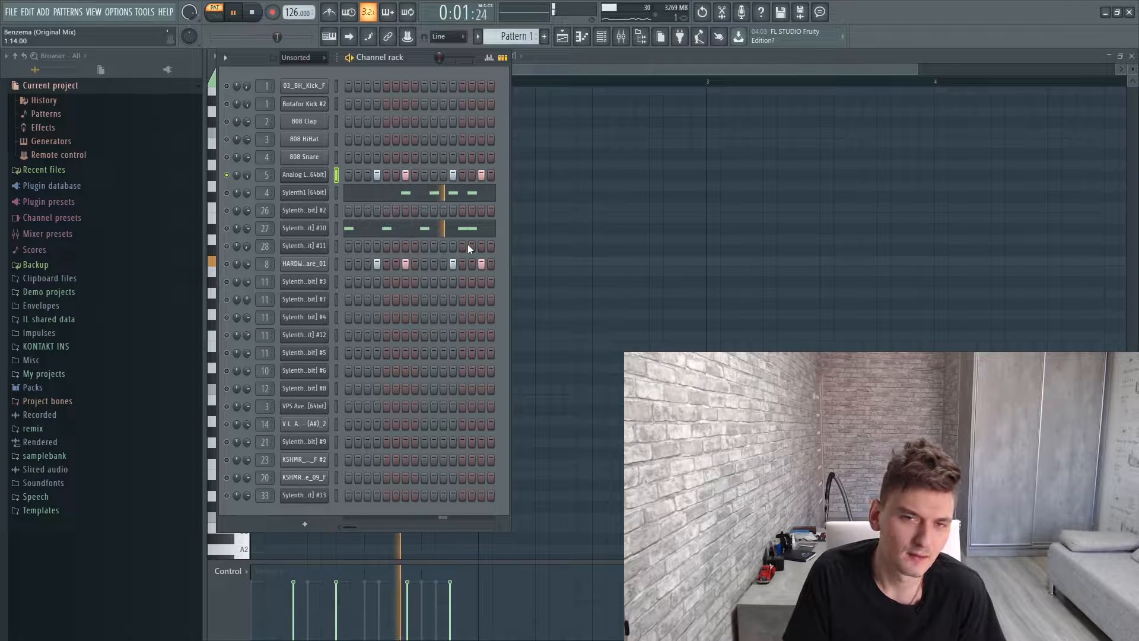
key("space")
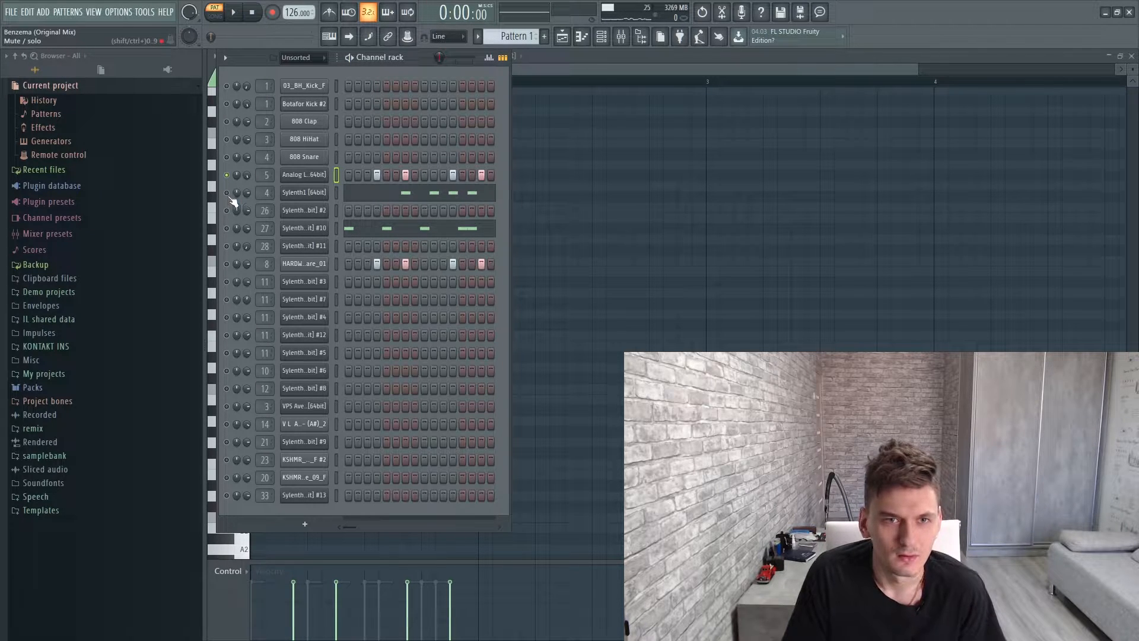
key("space")
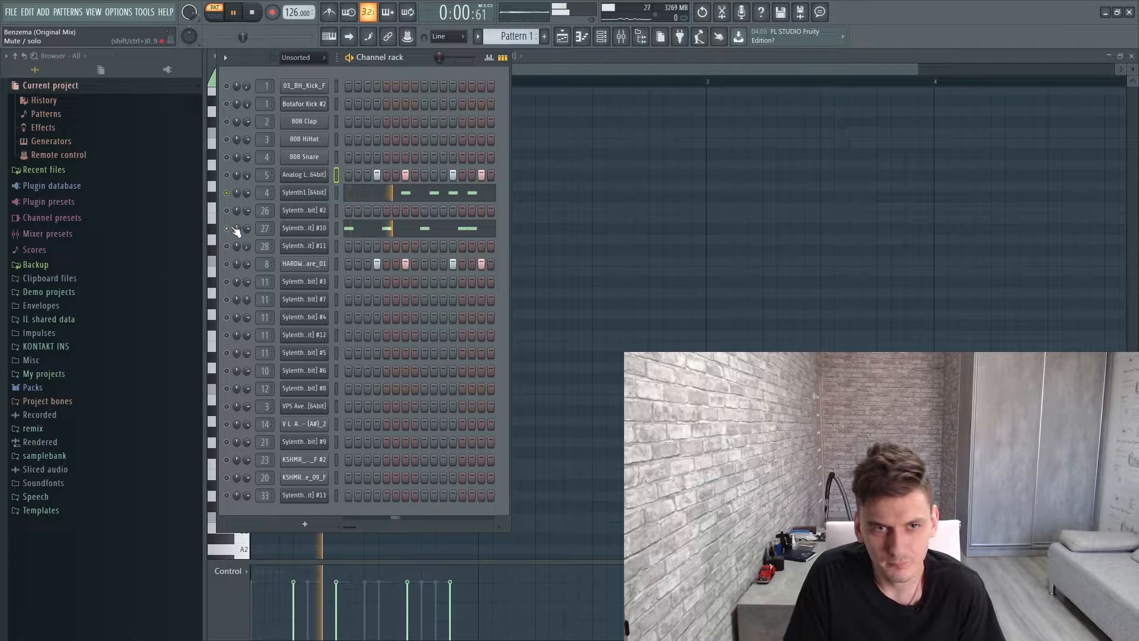
key("space")
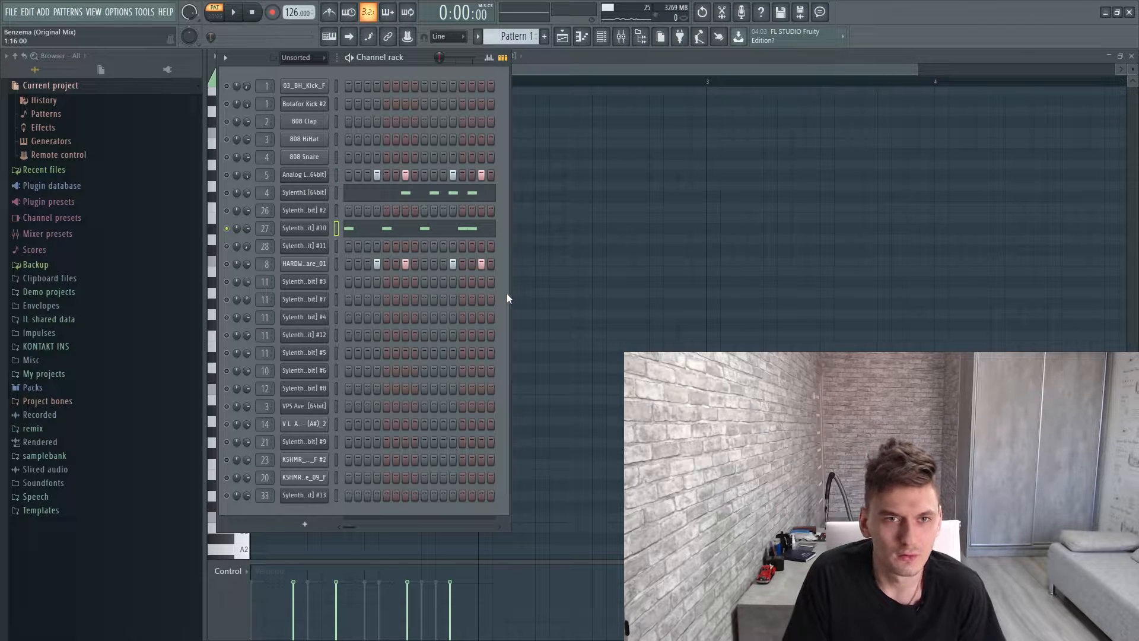
Play the soloed Sylenth1 #10 channel while examining its FX - Clap Your Hands preset and piano roll notes, and return to the channel rack
key("space")
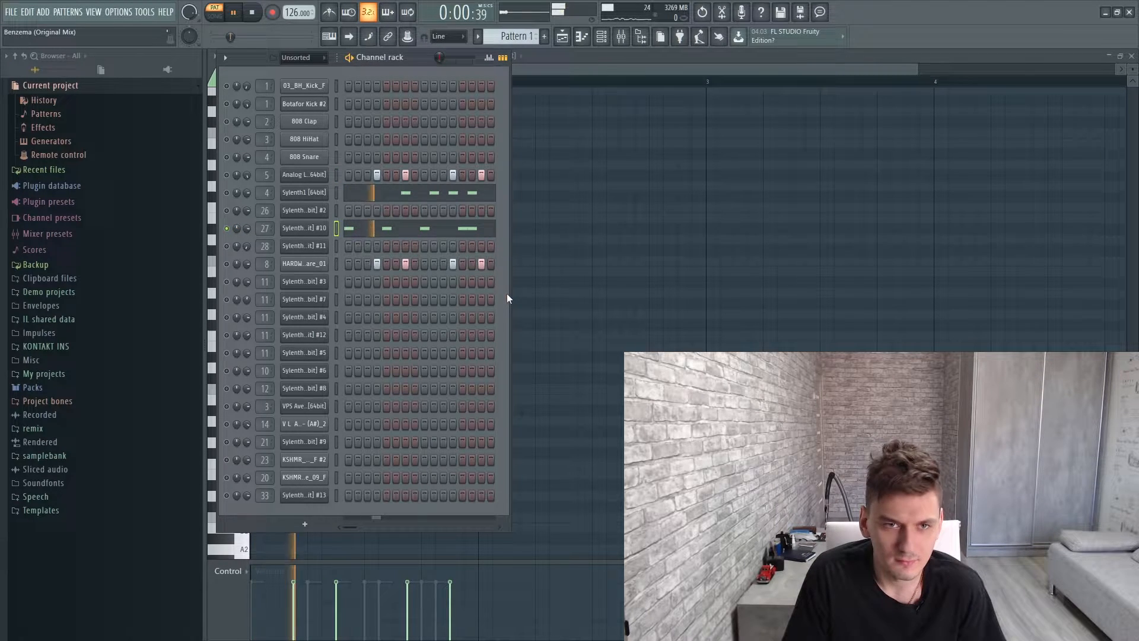
left_click(324, 229)
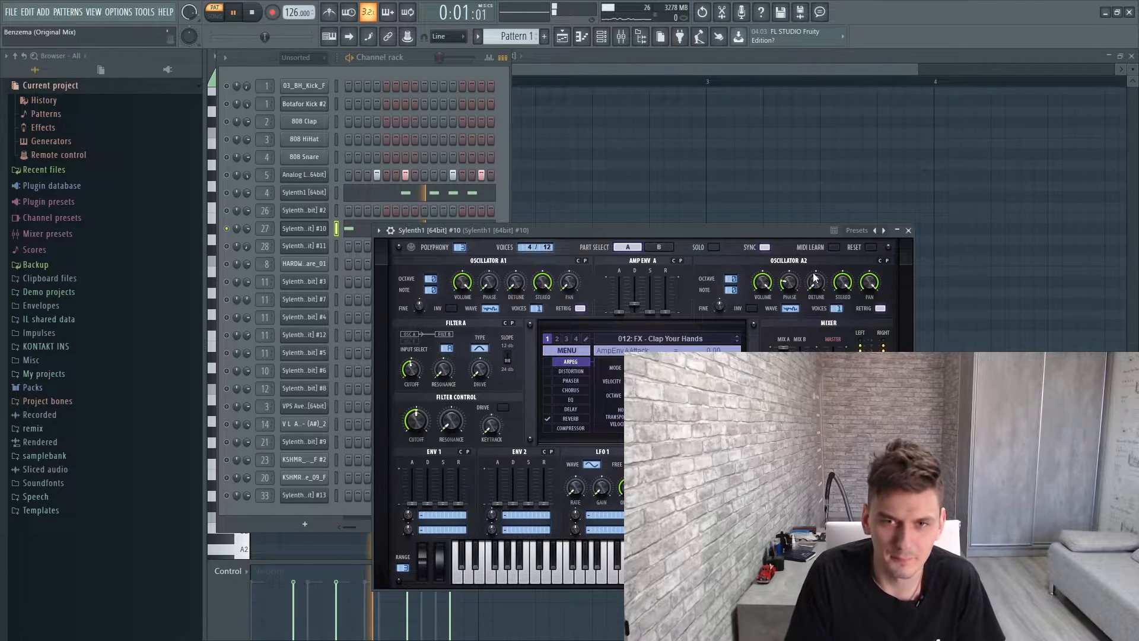
left_click(366, 229)
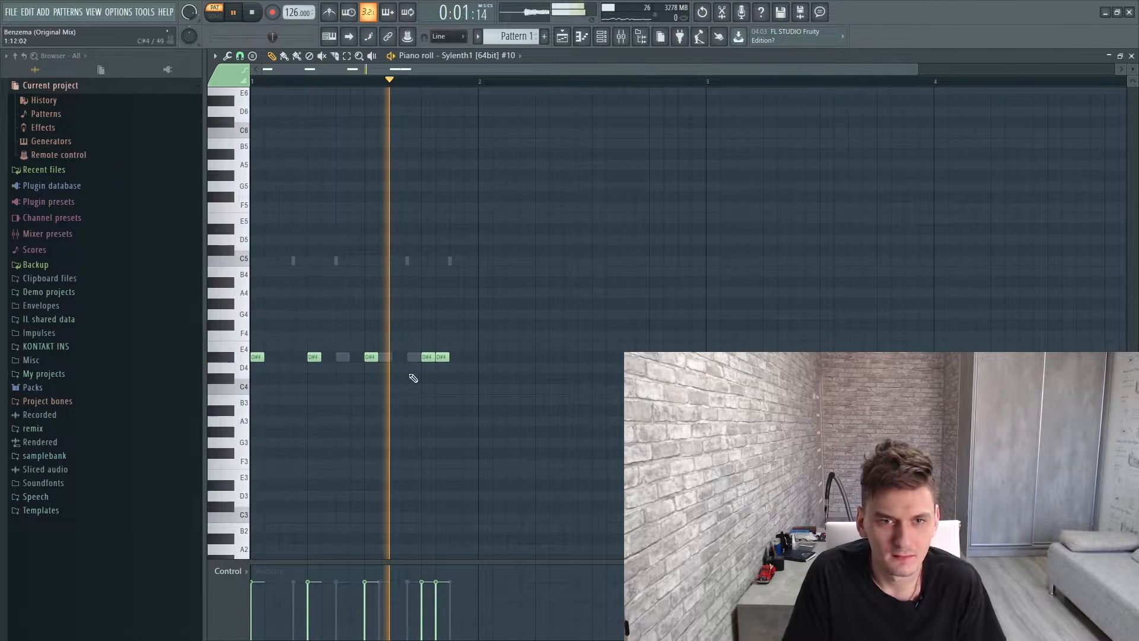
key("space")
left_click(565, 38)
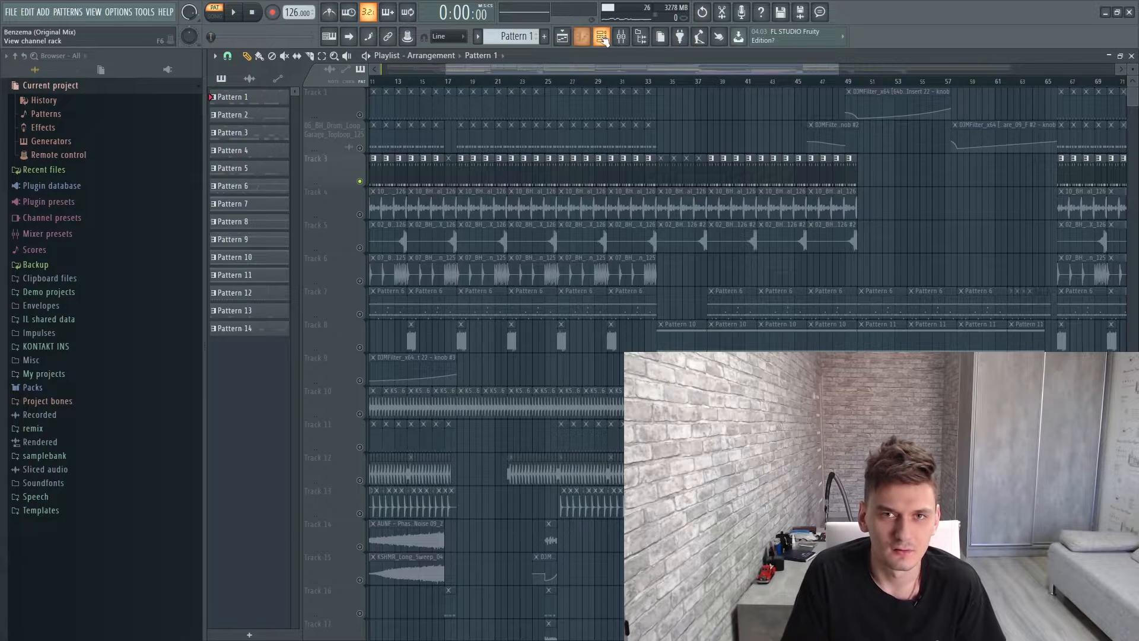
left_click(602, 37)
left_click(390, 234)
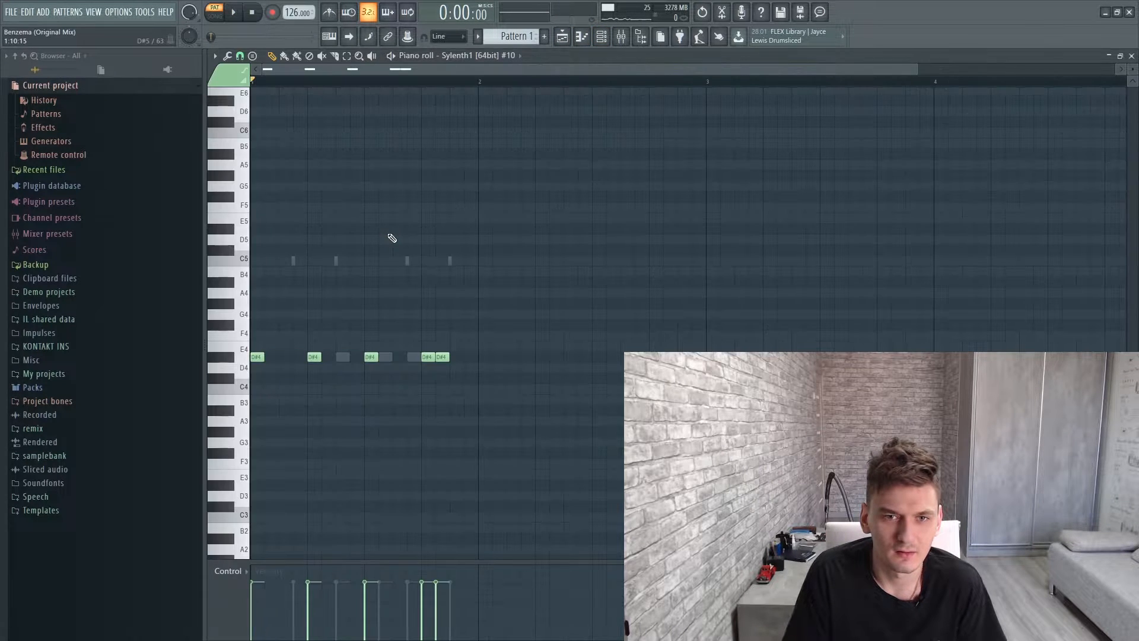
left_click(601, 41)
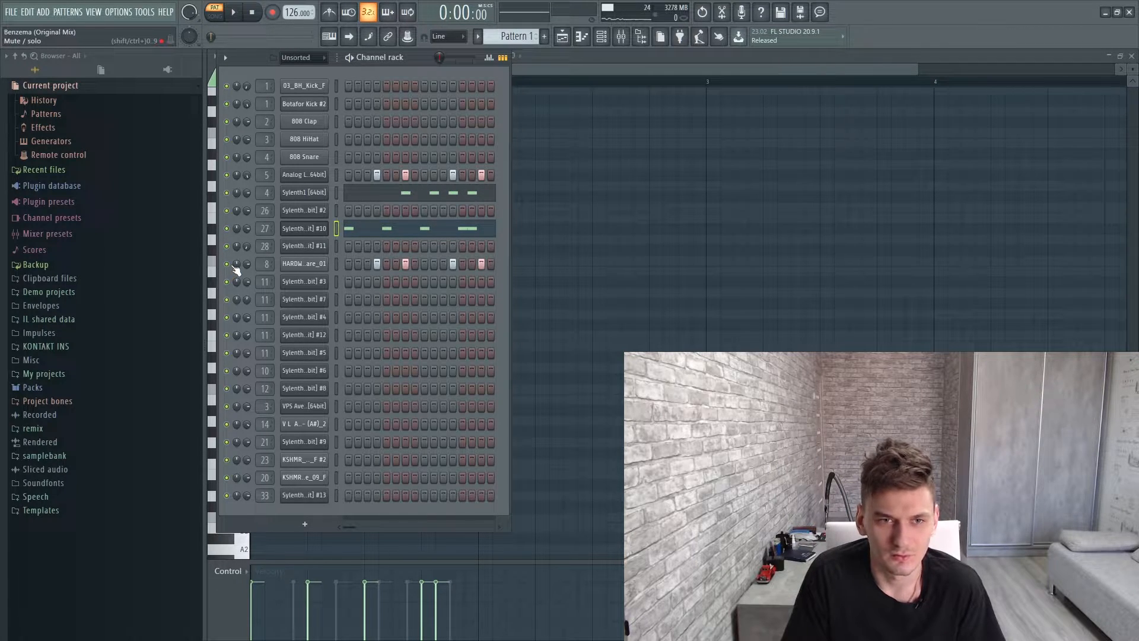
Solo the HARDWELL_Dutch_Snare_01 channel and review its sampler settings, and play the pattern with all channels turned back on
right_click(234, 266)
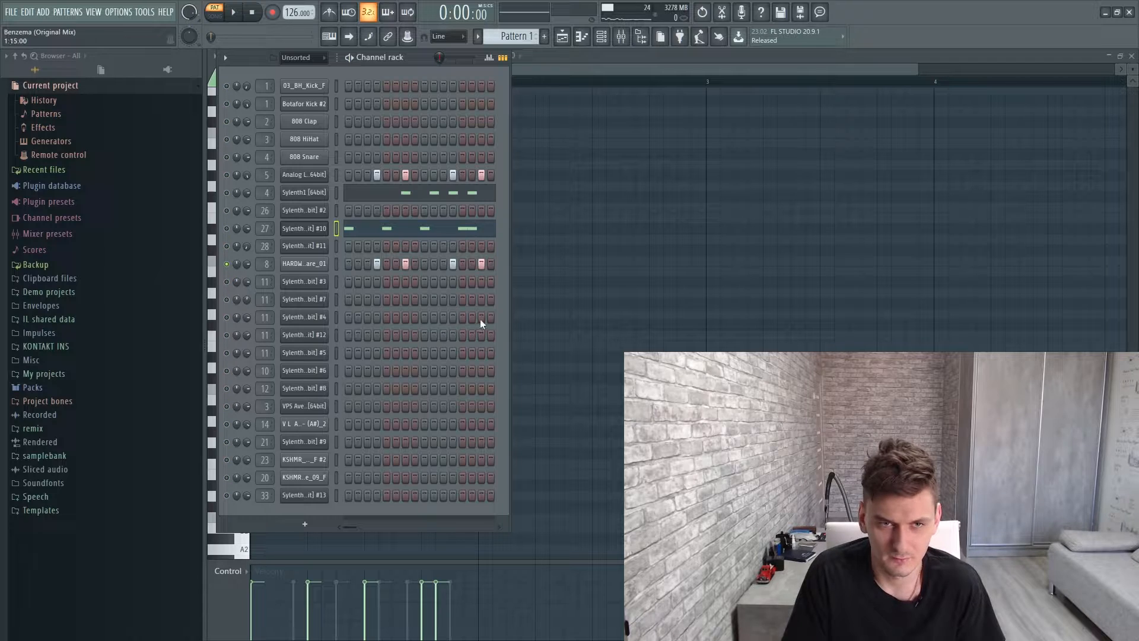
left_click(336, 266)
left_click(311, 265)
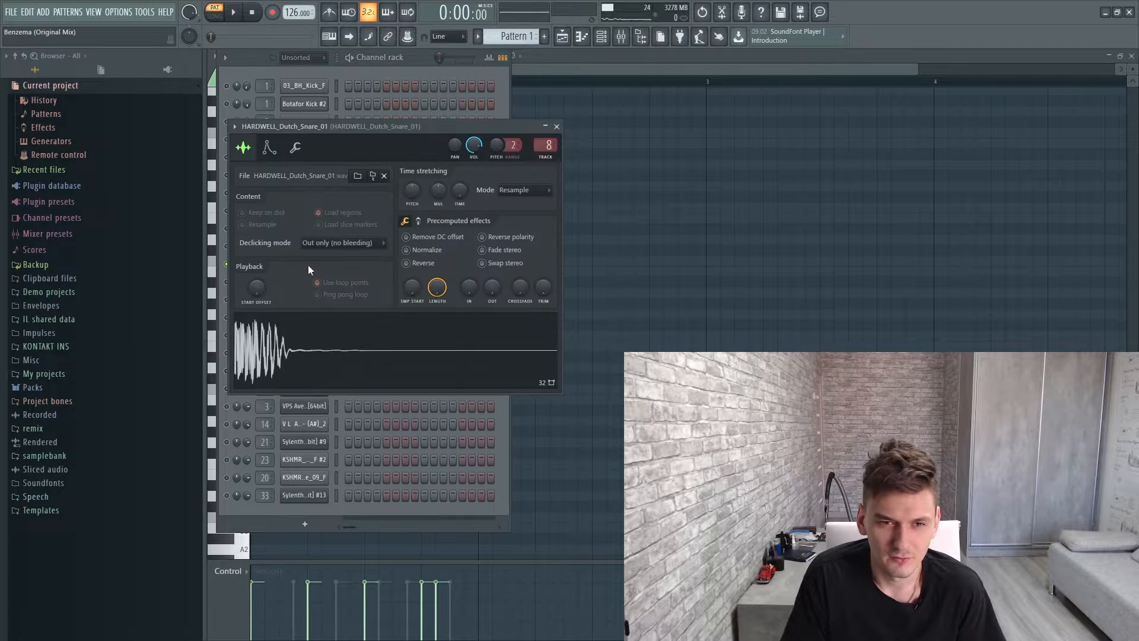
key("space")
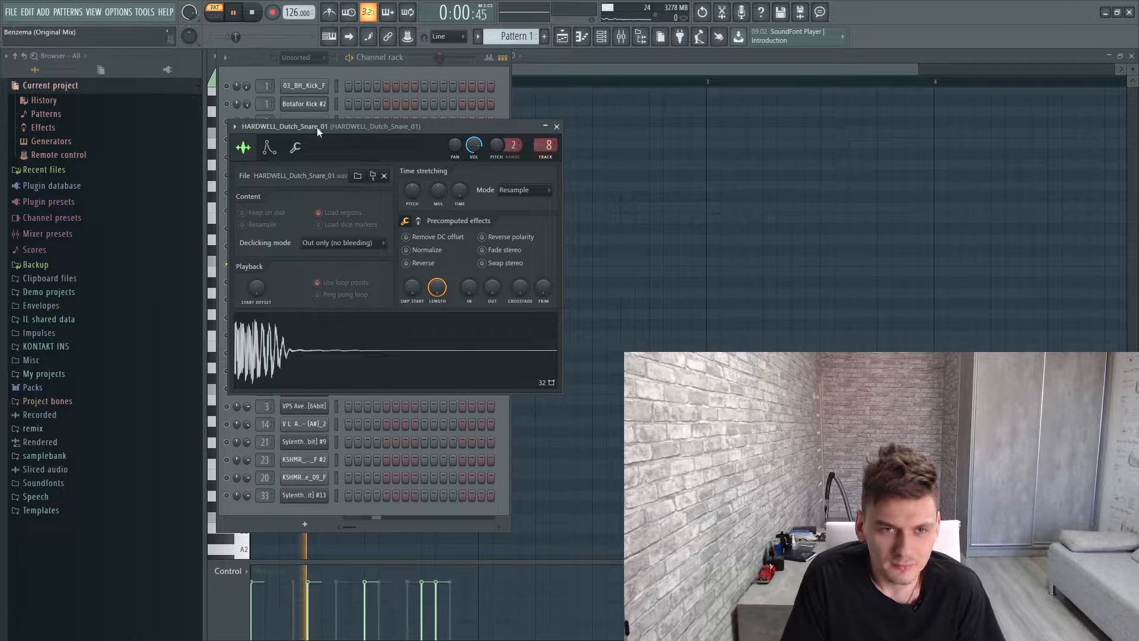
left_click(557, 127)
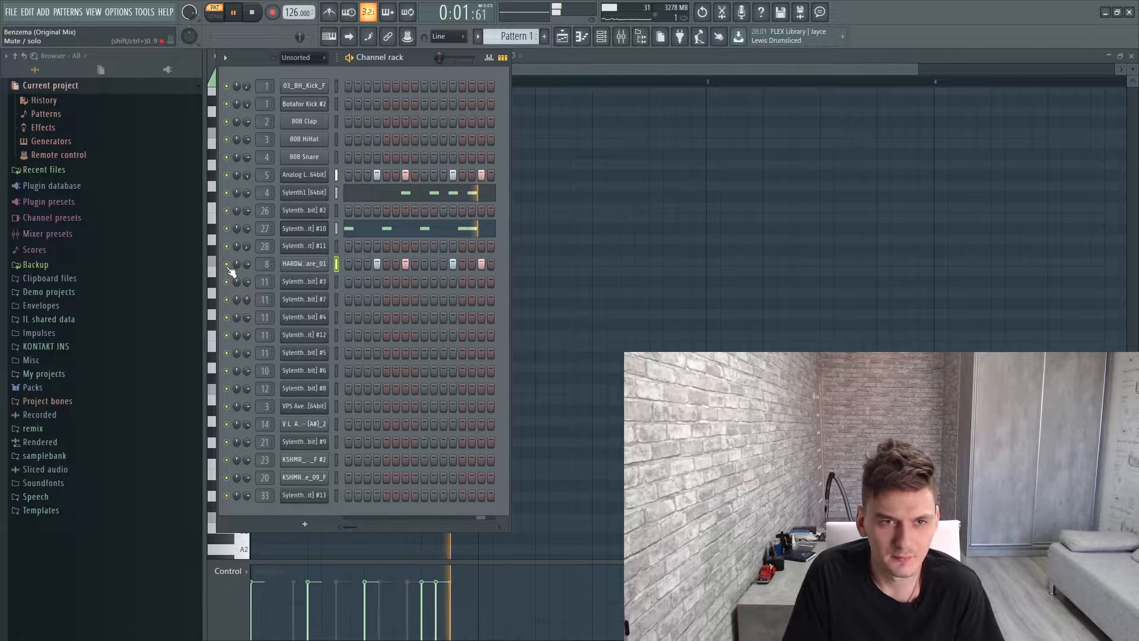
key("space")
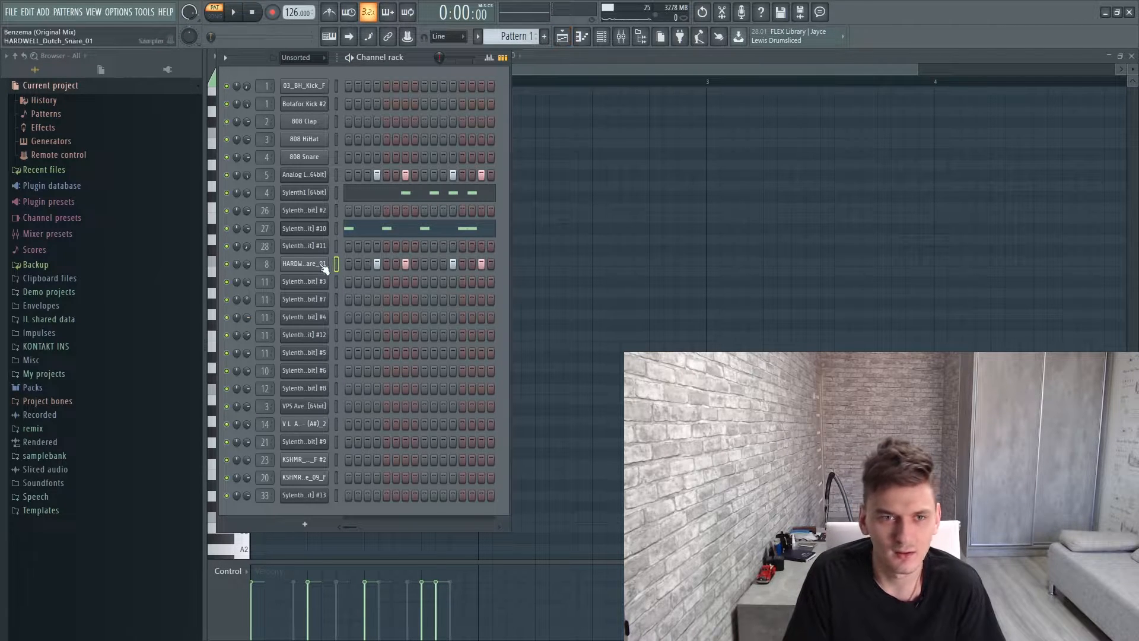
Solo playlist Track 4 and preview the 10_BH_Drum_Loop_Ooo_Vocal_126 sample in its clip settings
left_click(563, 36)
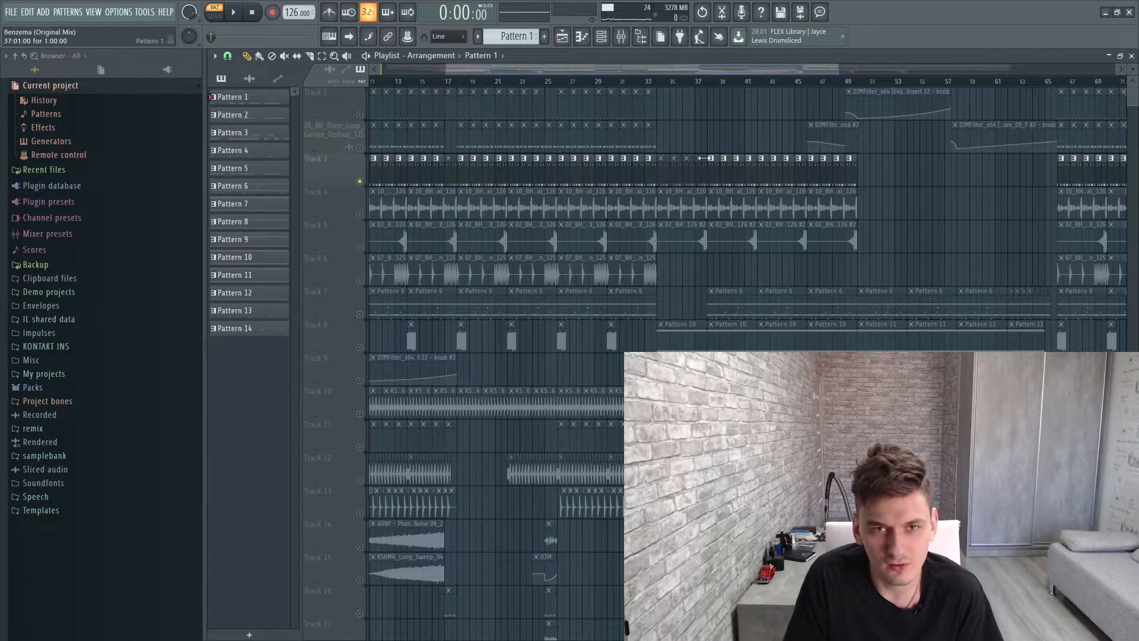
left_click(359, 216)
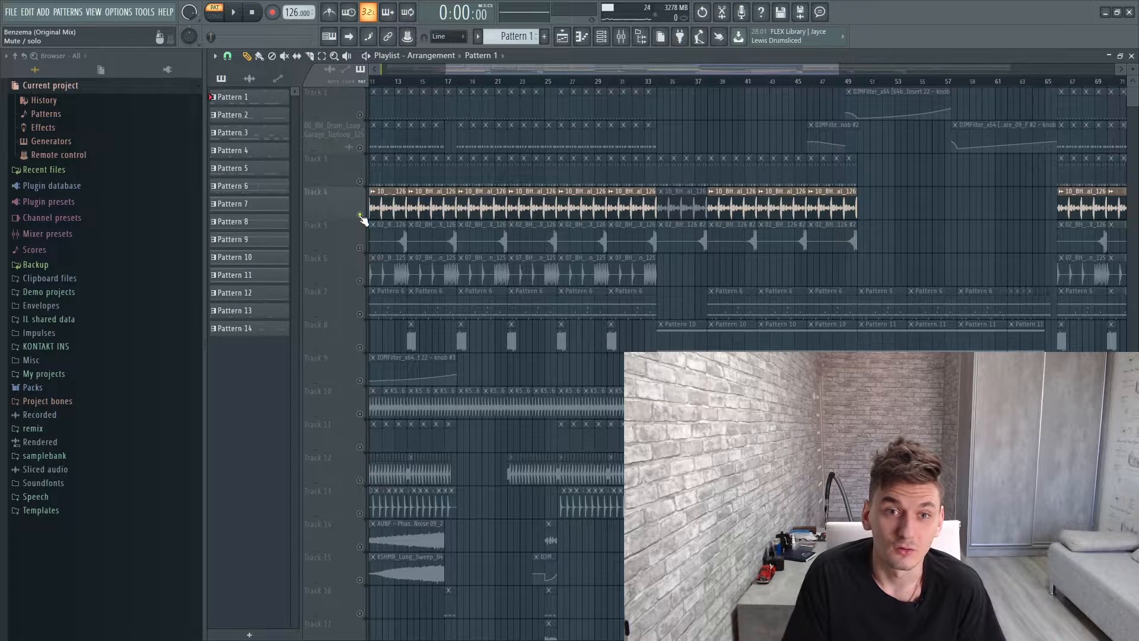
double_click(478, 205)
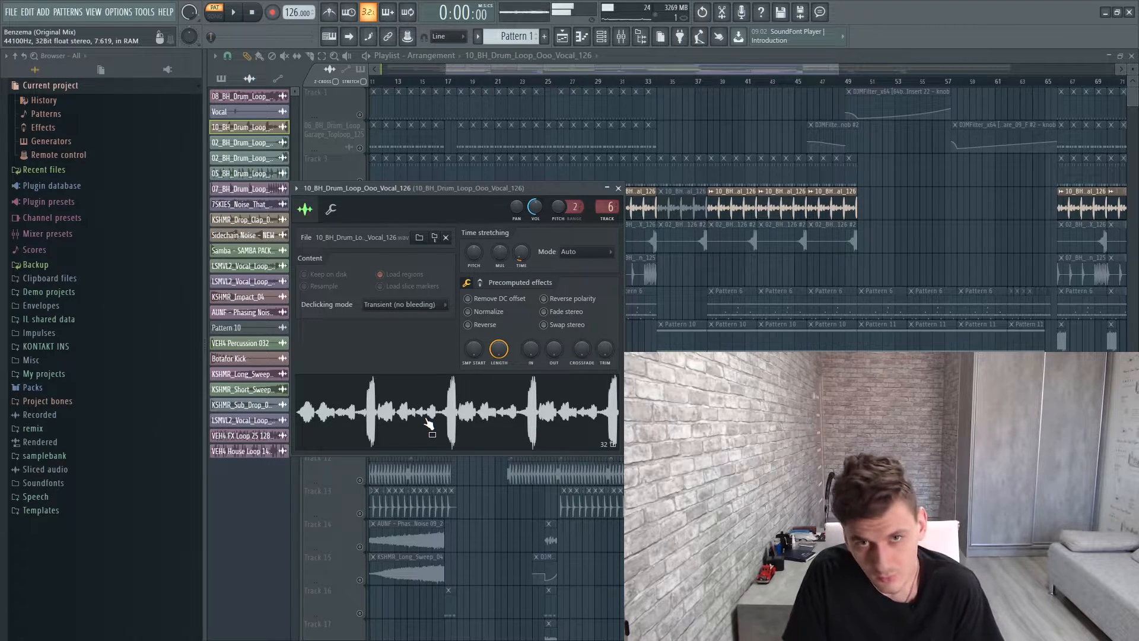
Review the Fruity parametric EQ 2 and Kickstart effects on the Ooo Vocal loop's mixer track 6
left_click(621, 37)
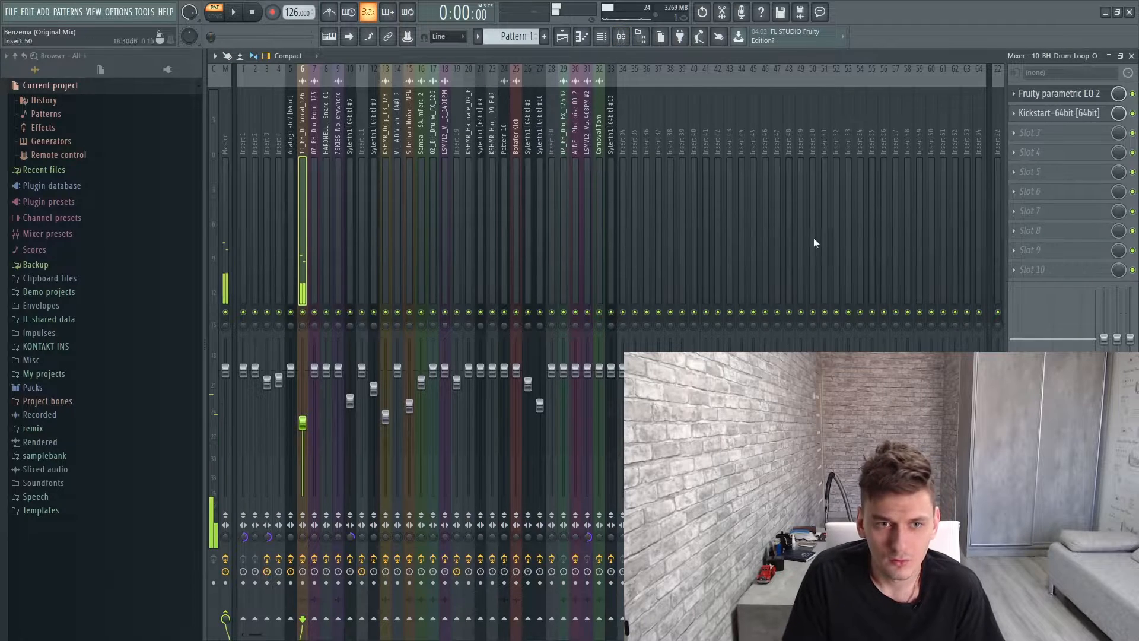
left_click(1066, 97)
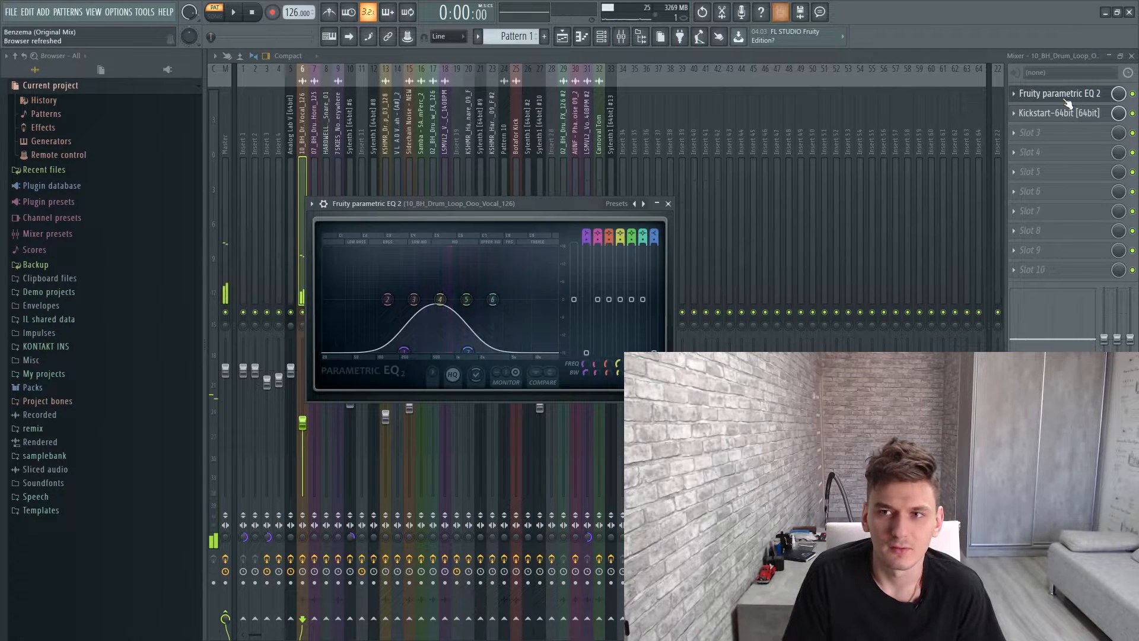
left_click(1066, 98)
left_click(1063, 115)
left_click(1063, 115)
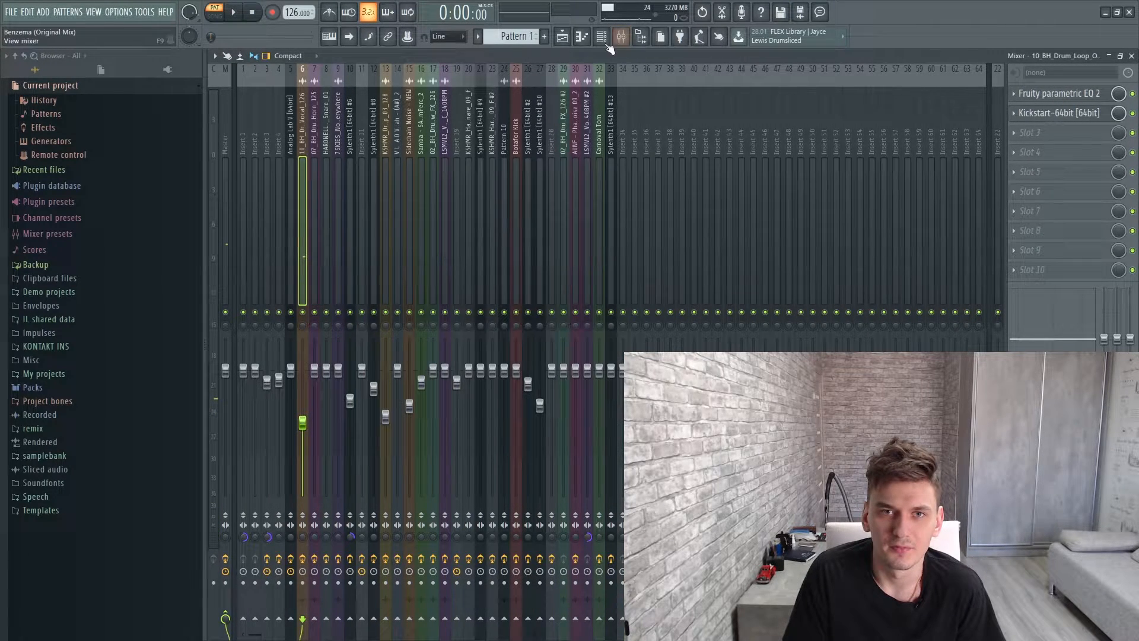
Enable playlist Track 5, preview its 02_BH_Drum_Loop_Aww_FX_126 sample, and play Tracks 4 and 5 together from about bar 20
left_click(562, 36)
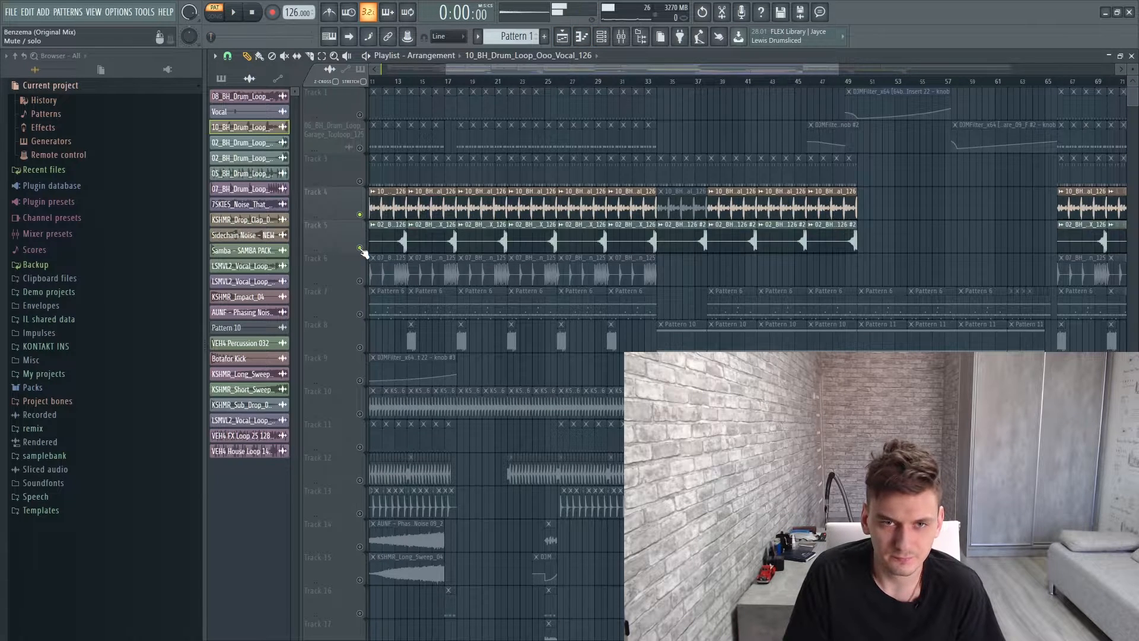
double_click(482, 237)
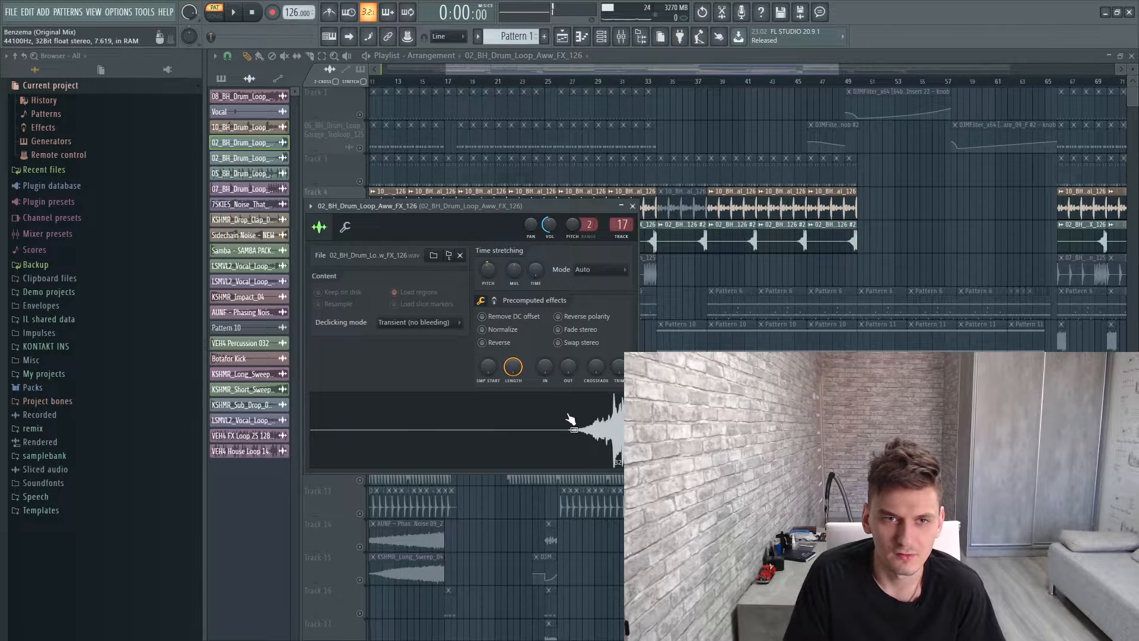
left_click(496, 81)
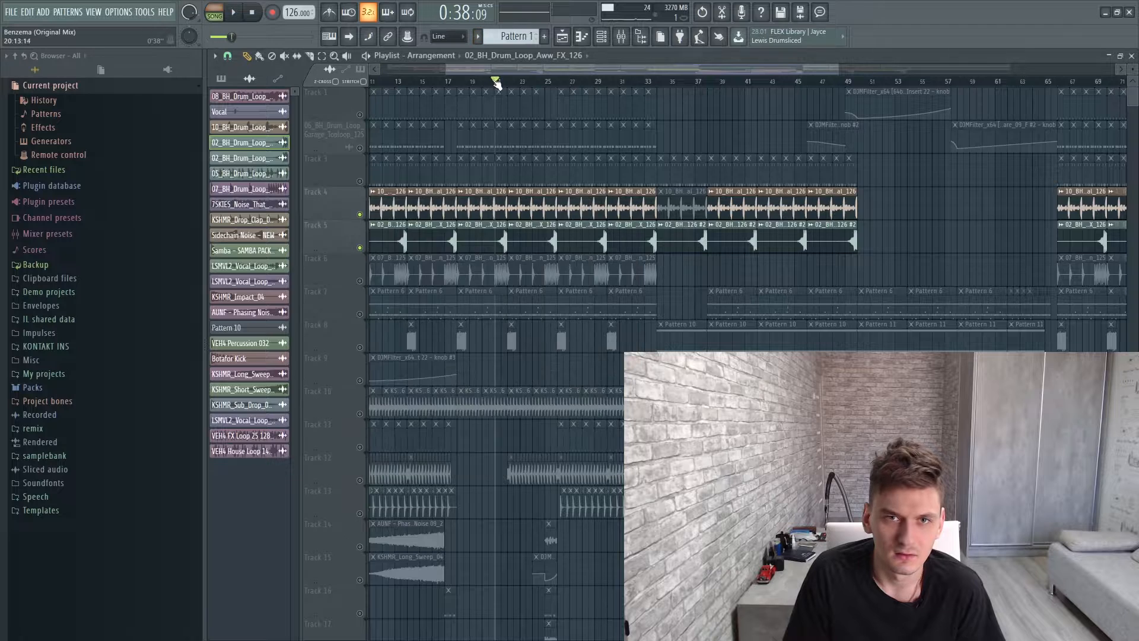
key("space")
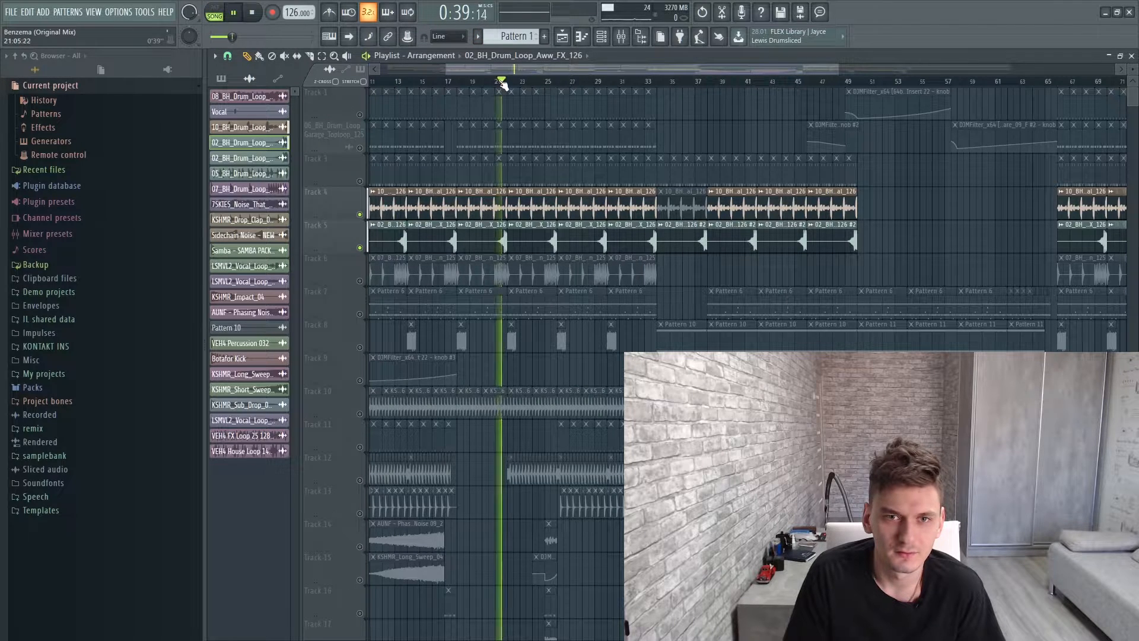
left_click(500, 82)
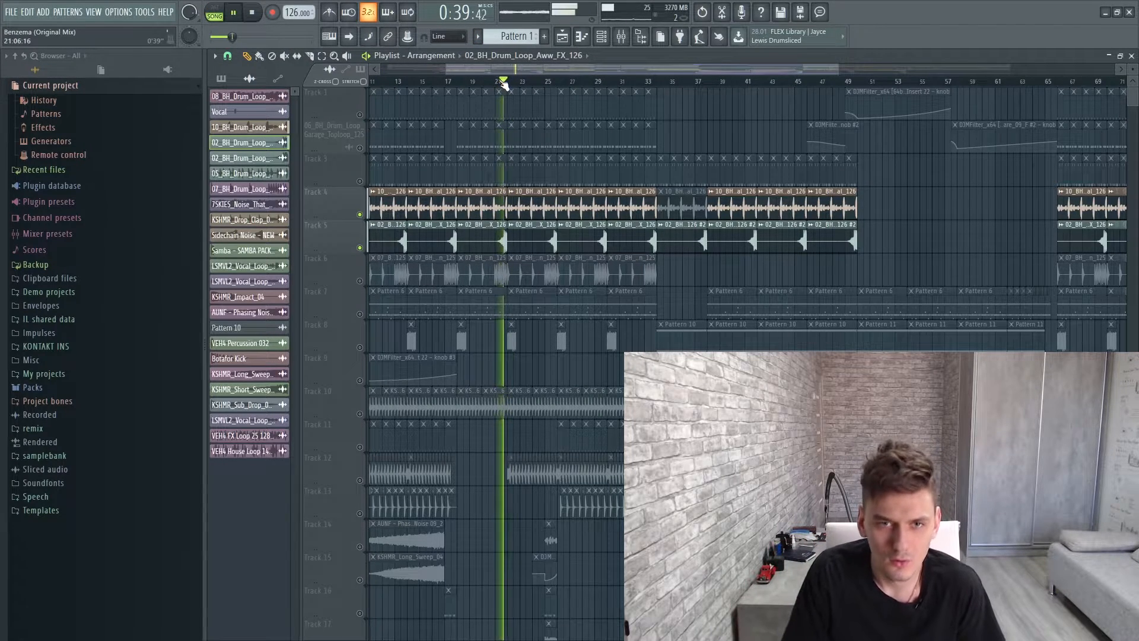
key("space")
Solo playlist Track 6, switch the solo to Track 7, and view Pattern 6's Sylenth1 #3 notes in the piano roll
right_click(360, 281)
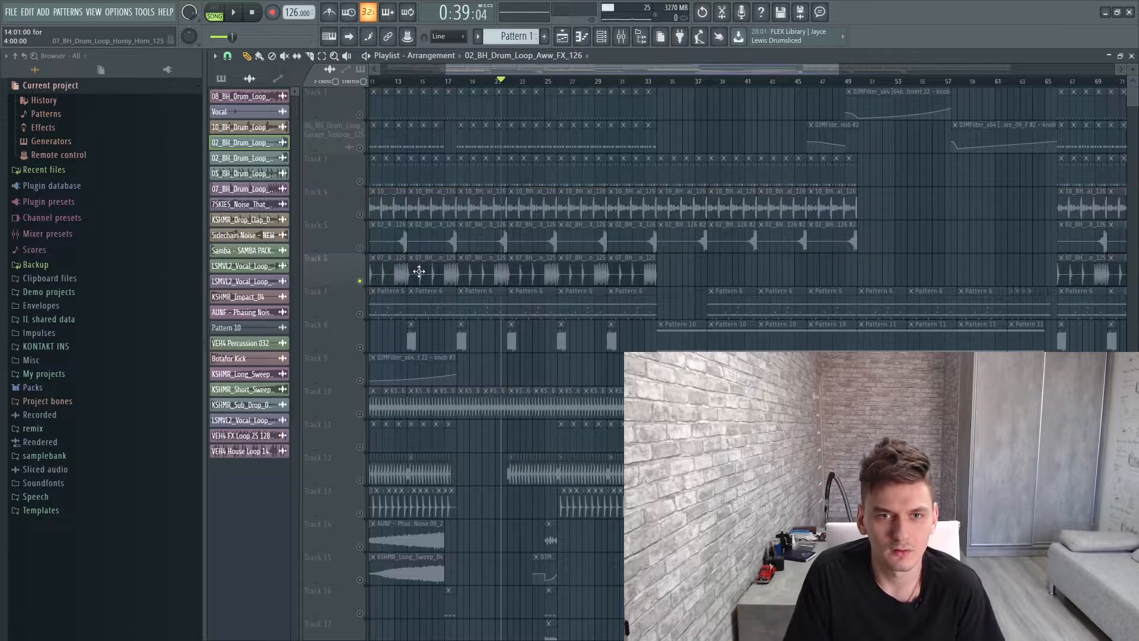
right_click(360, 314)
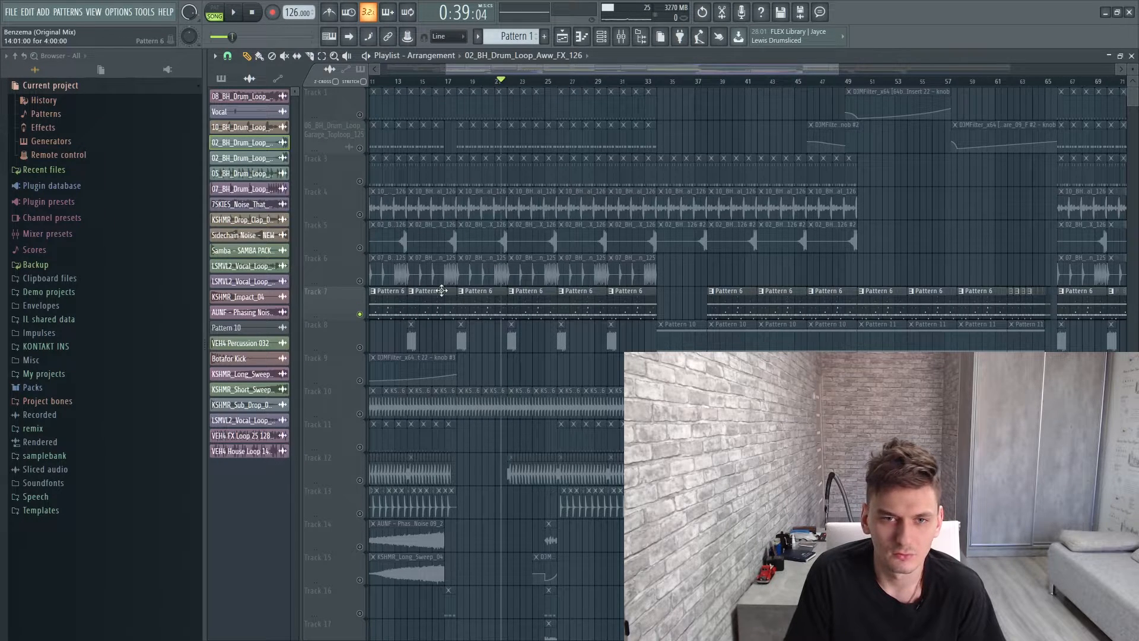
double_click(492, 309)
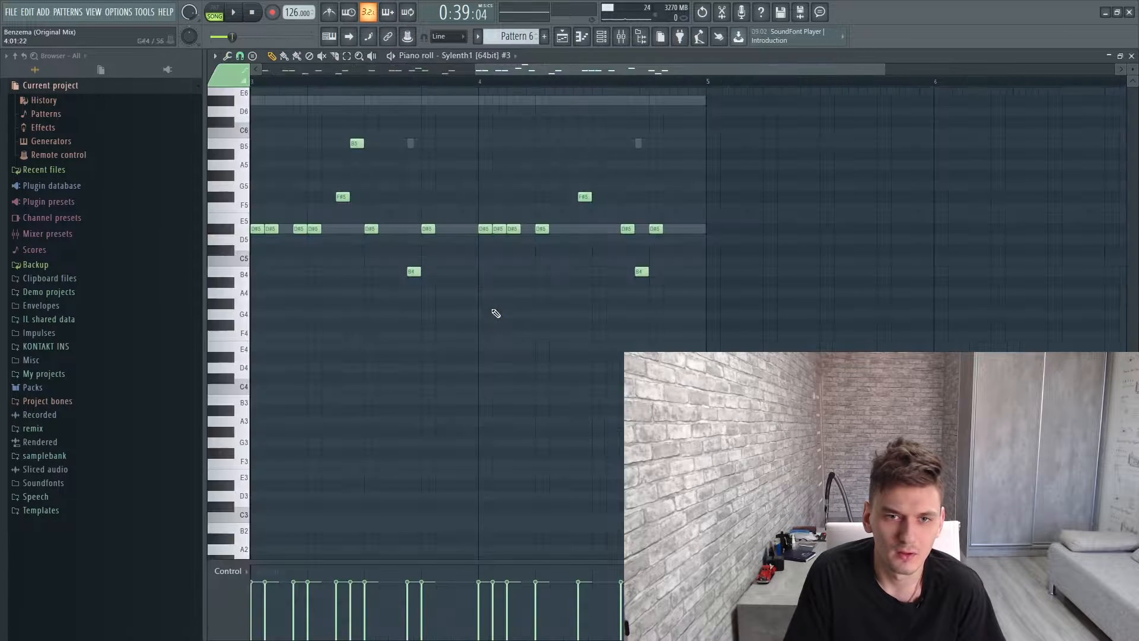
scroll(397, 93, "left", 4)
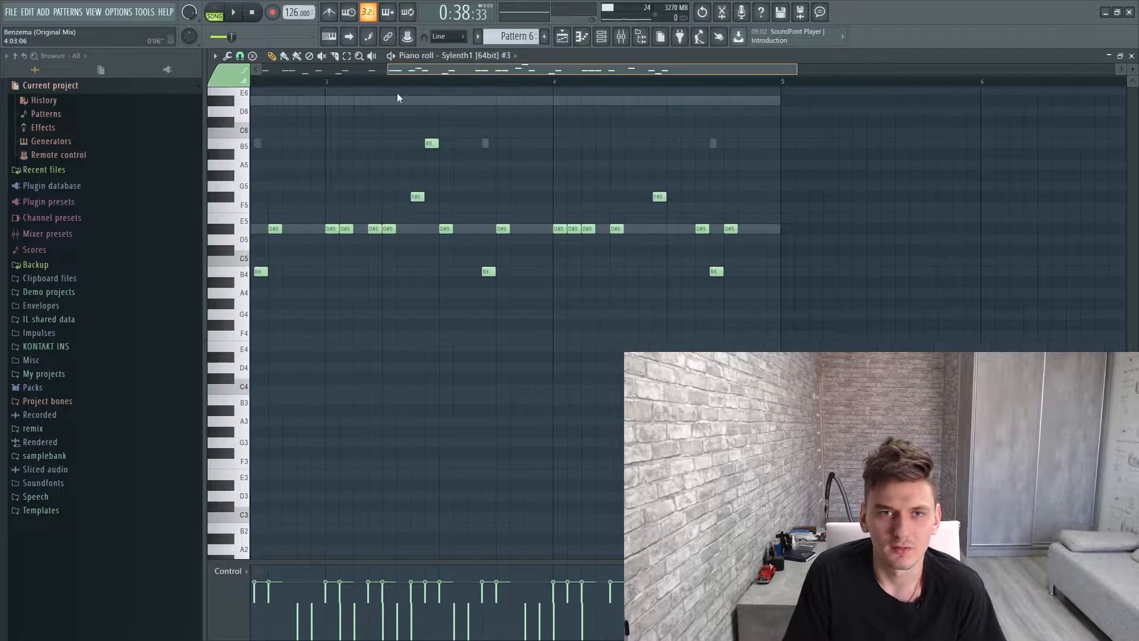
scroll(397, 178, "up", 5)
Solo the Sylenth1 #3 channel and play Pattern 6 while viewing that channel's full note sequence in the piano roll
left_click(602, 36)
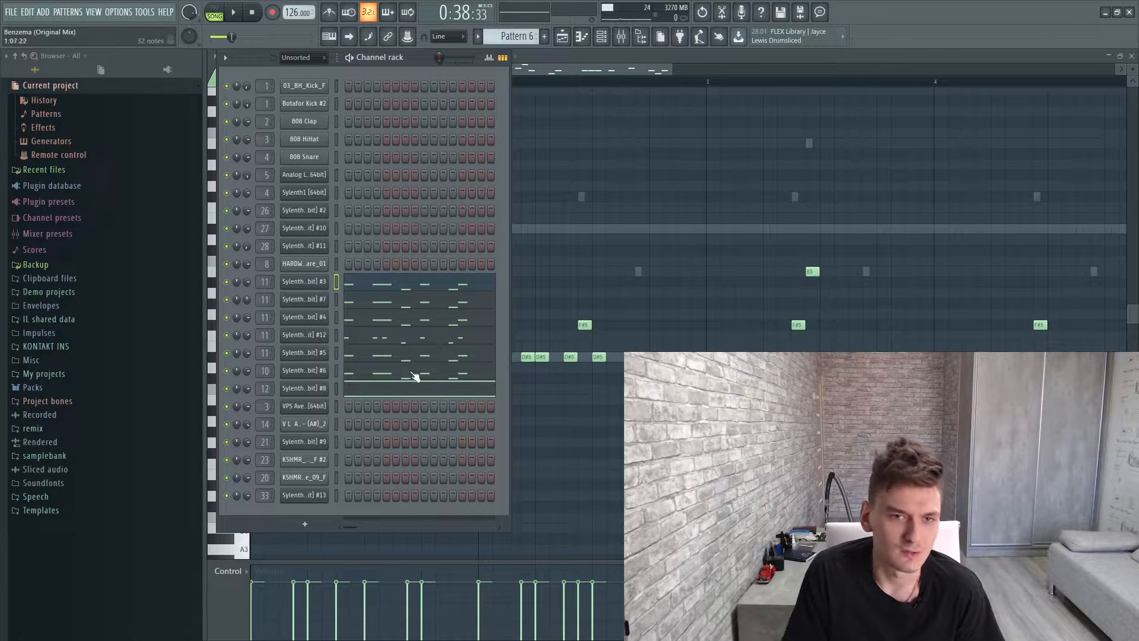
right_click(227, 283)
key("space")
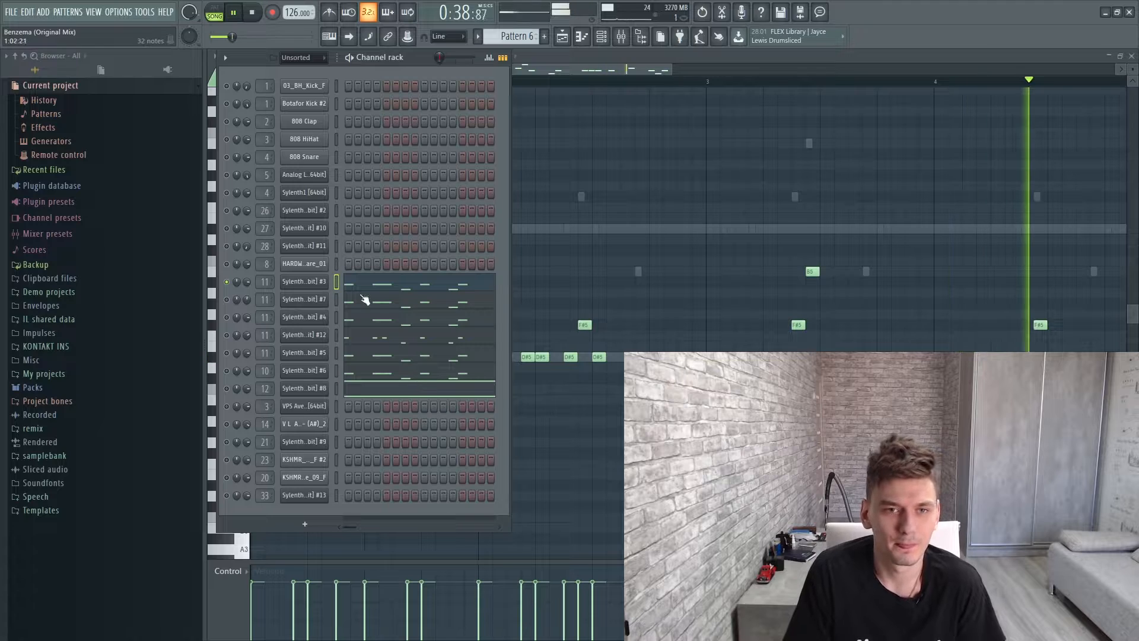
left_click(409, 285)
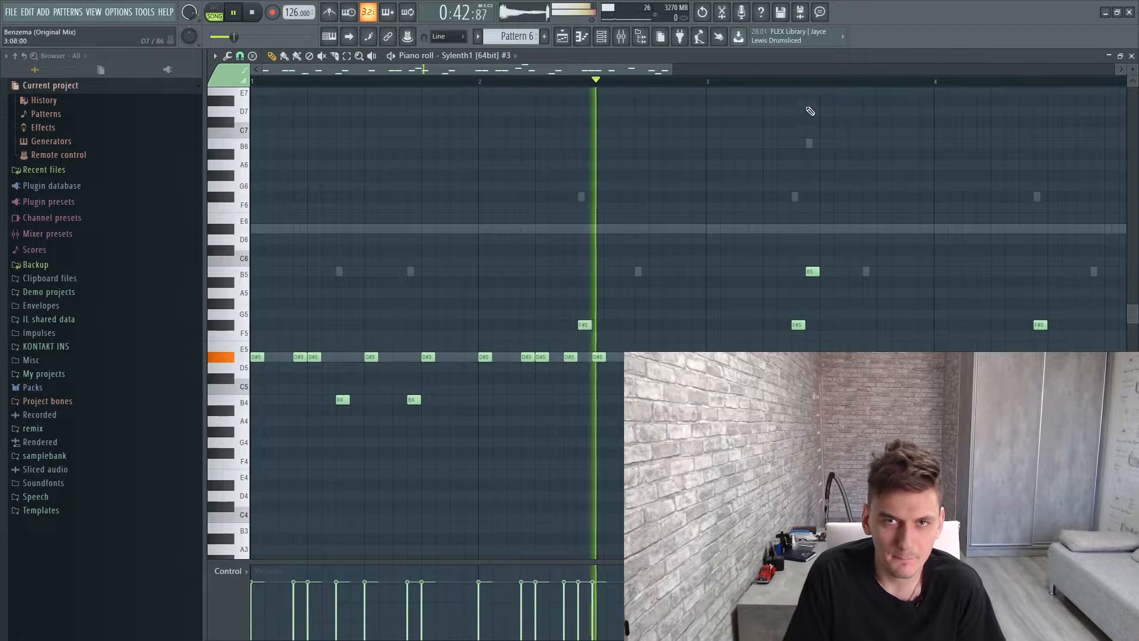
scroll(922, 123, "down", 2)
scroll(921, 123, "down", 1)
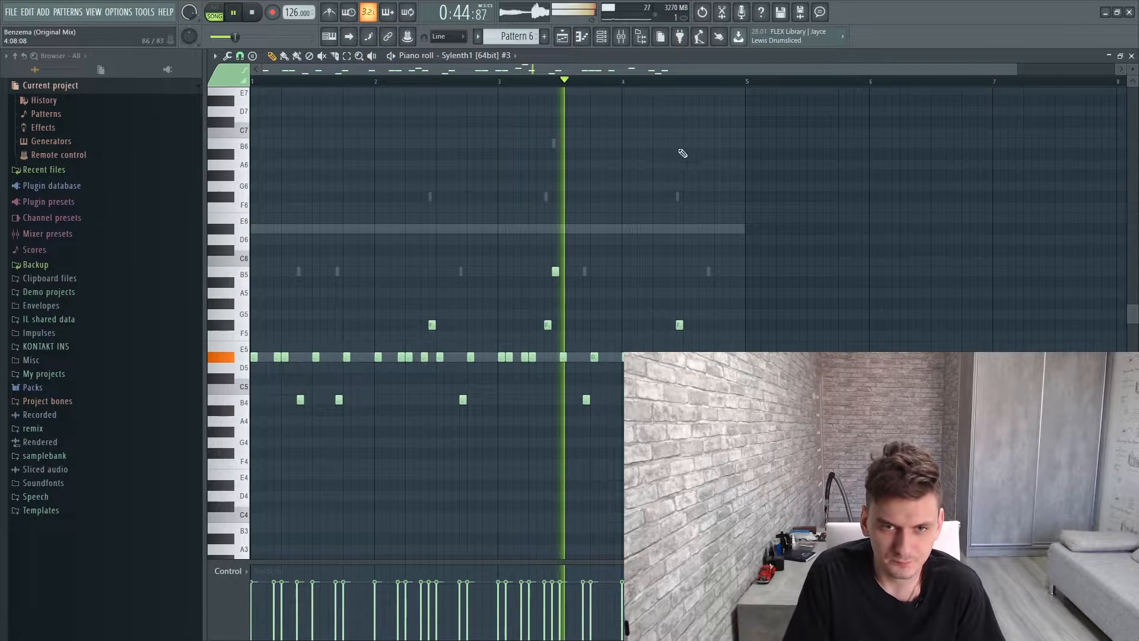
key("space")
Open the Sylenth1 #3 instrument from the channel rack and play its part again alongside its piano roll notes
left_click(601, 36)
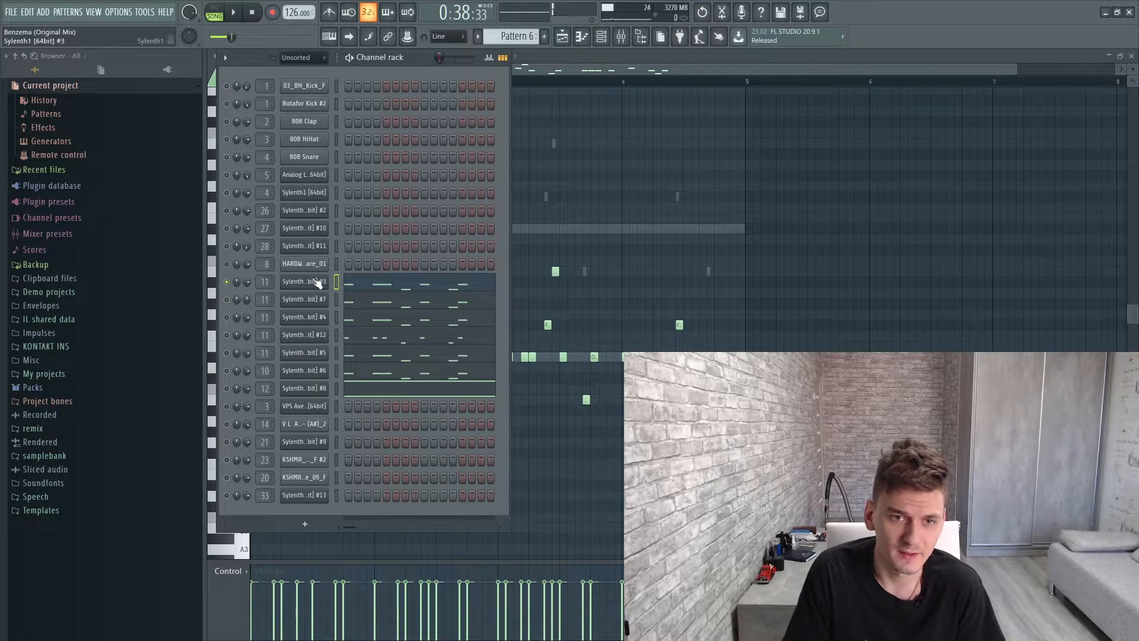
left_click(318, 281)
key("space")
key("F7")
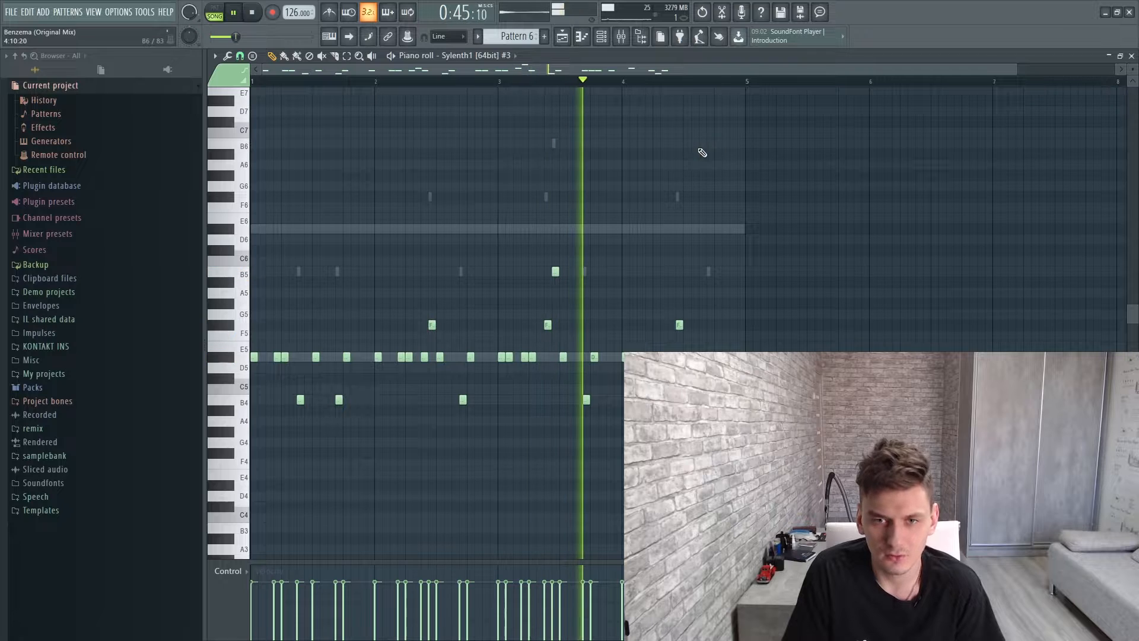
key("space")
Solo the Sylenth1 #7 channel, play its part while viewing its notes in the piano roll, and stop playback
key("F6")
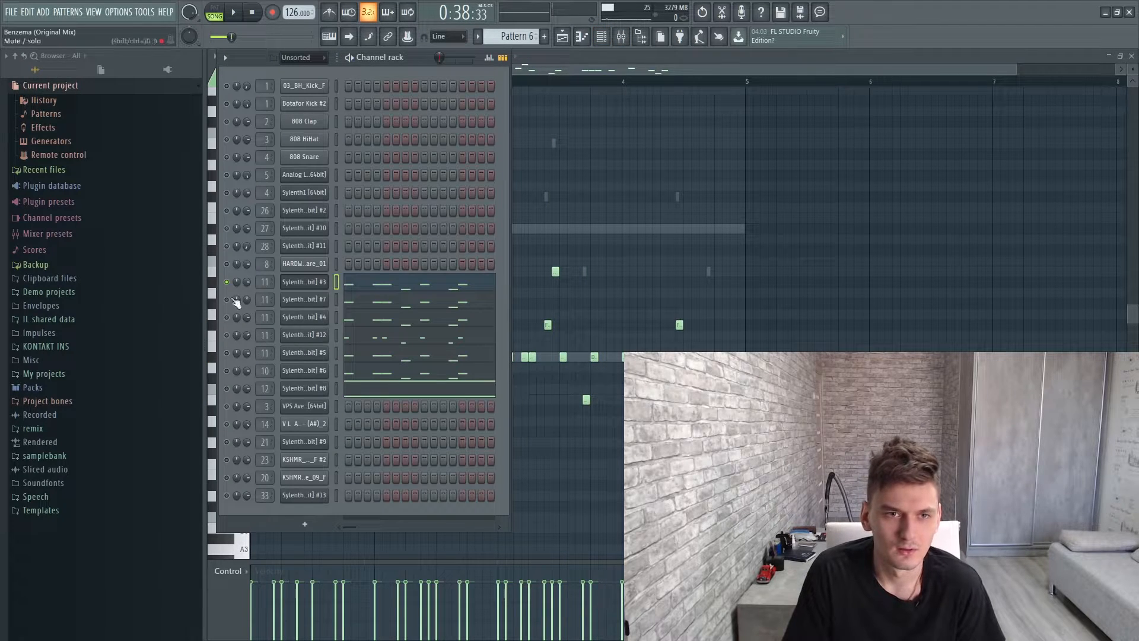
right_click(226, 300)
key("space")
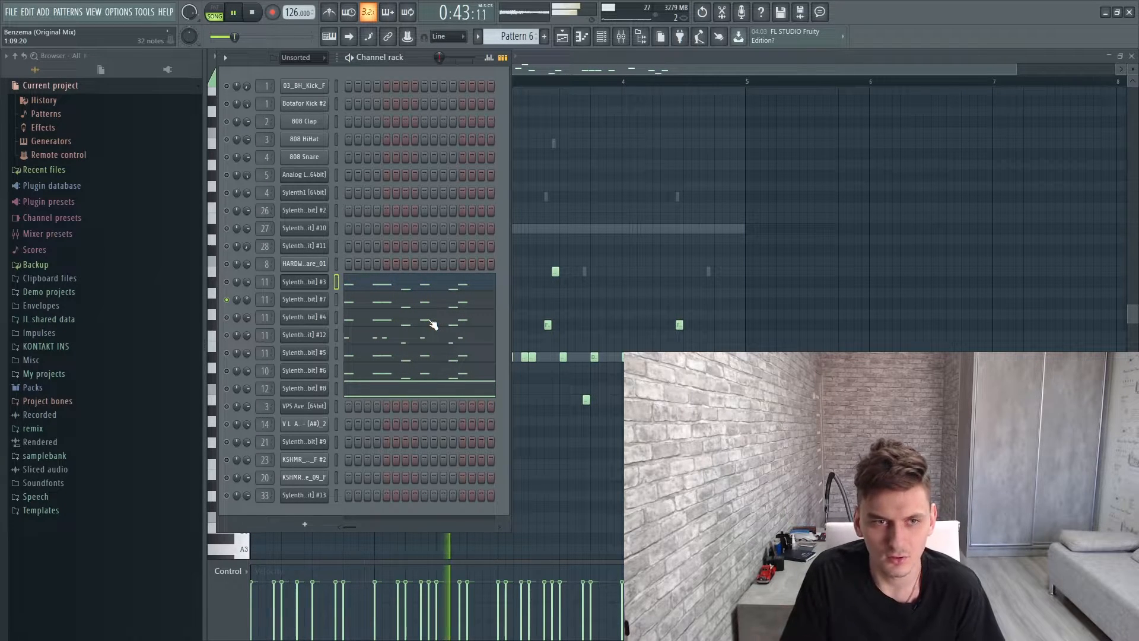
left_click(373, 304)
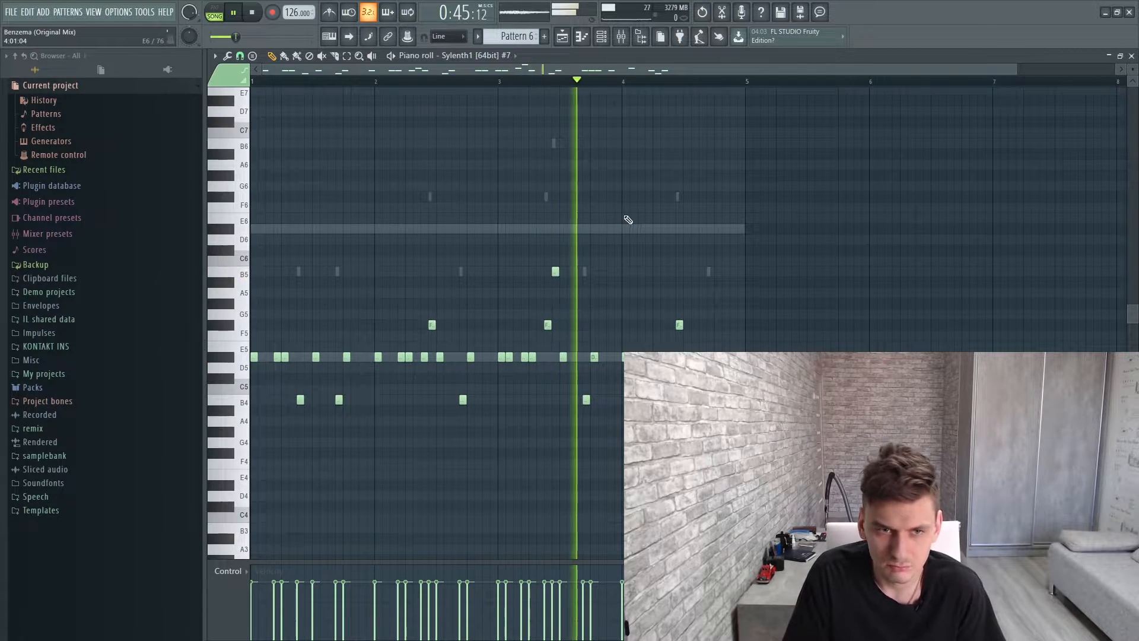
left_click(601, 37)
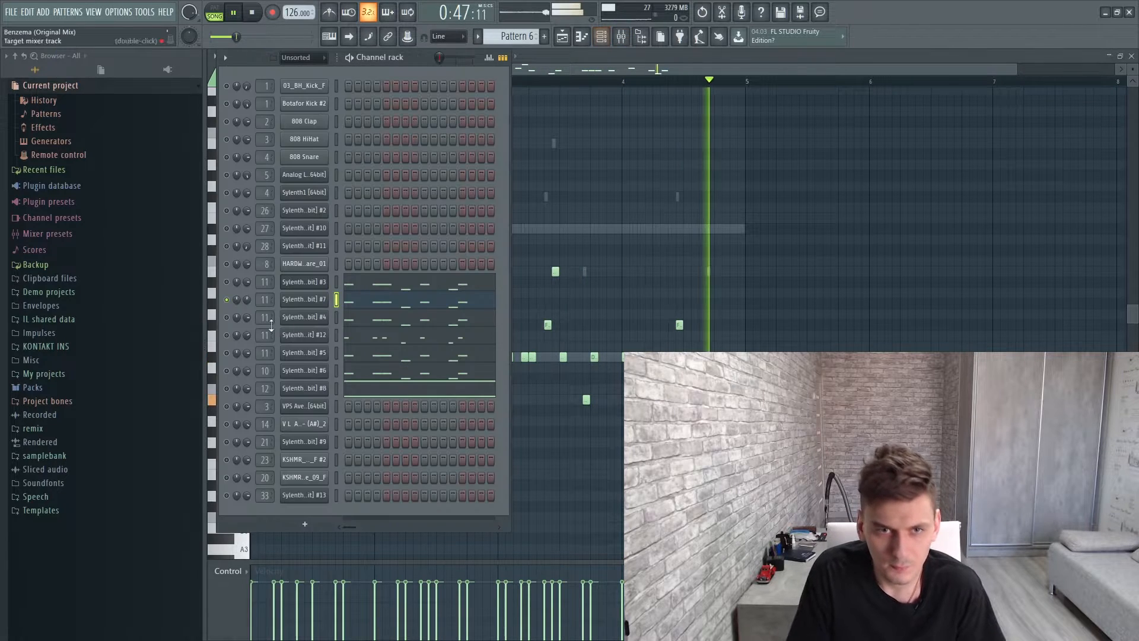
key("space")
Solo the Sylenth1 #4 channel, view its notes, and play its part while reviewing its VANDALISM_Lead_Tornado preset
left_click(226, 317)
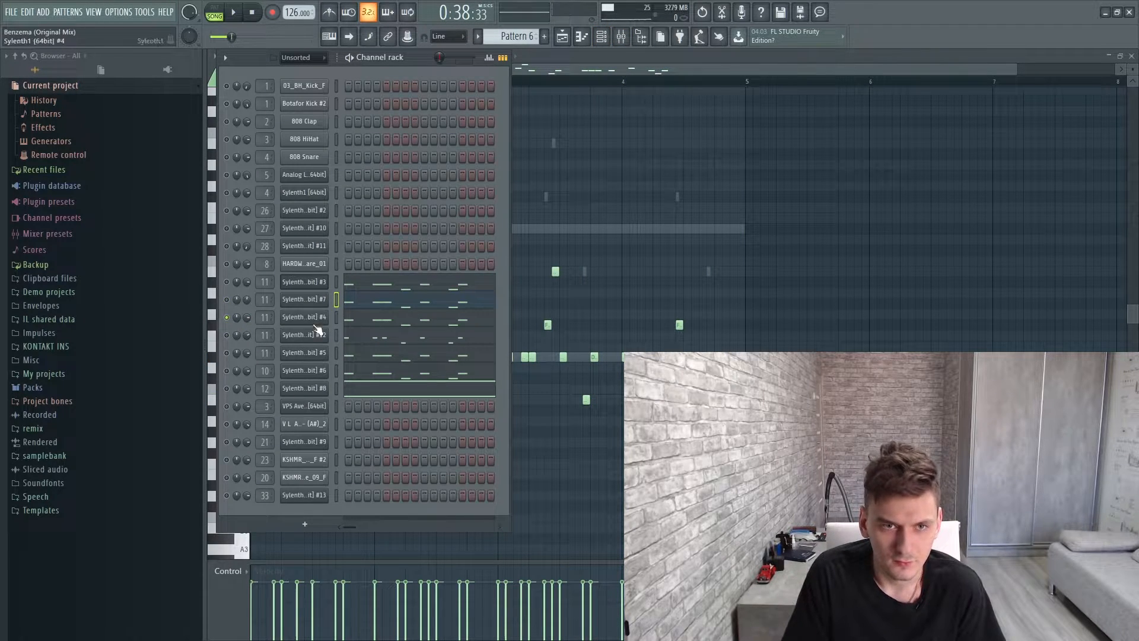
left_click(359, 323)
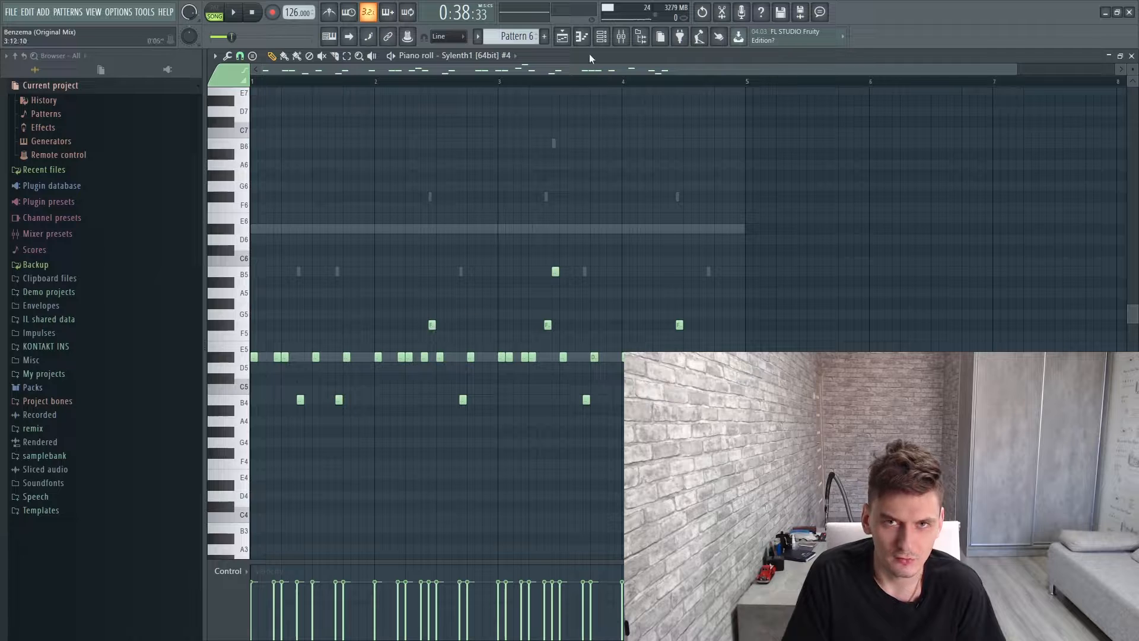
left_click(601, 37)
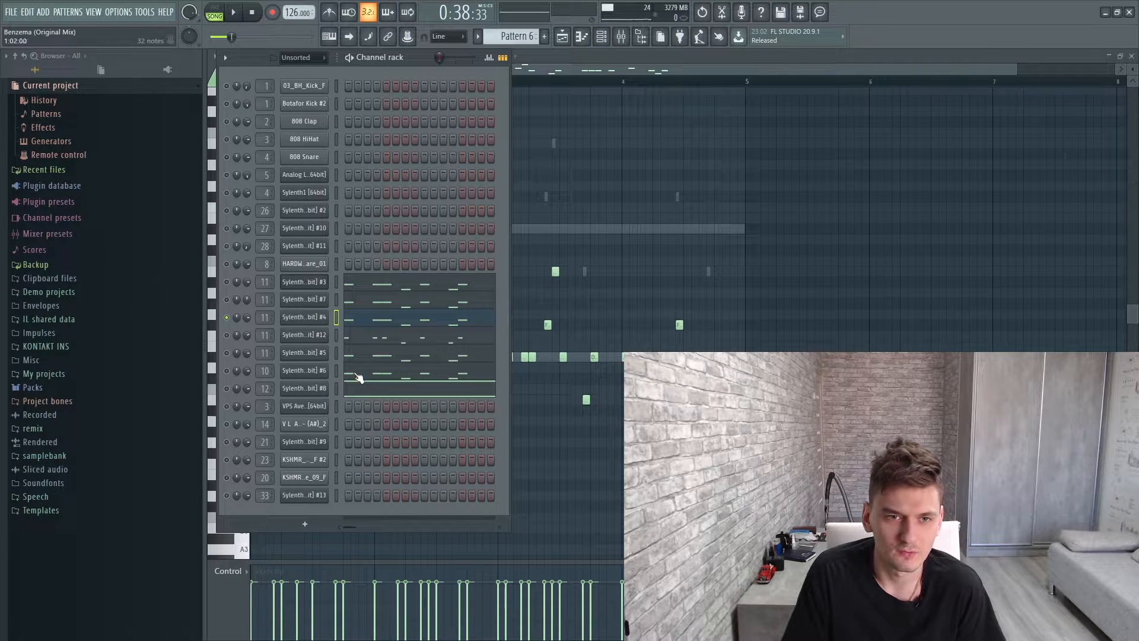
key("space")
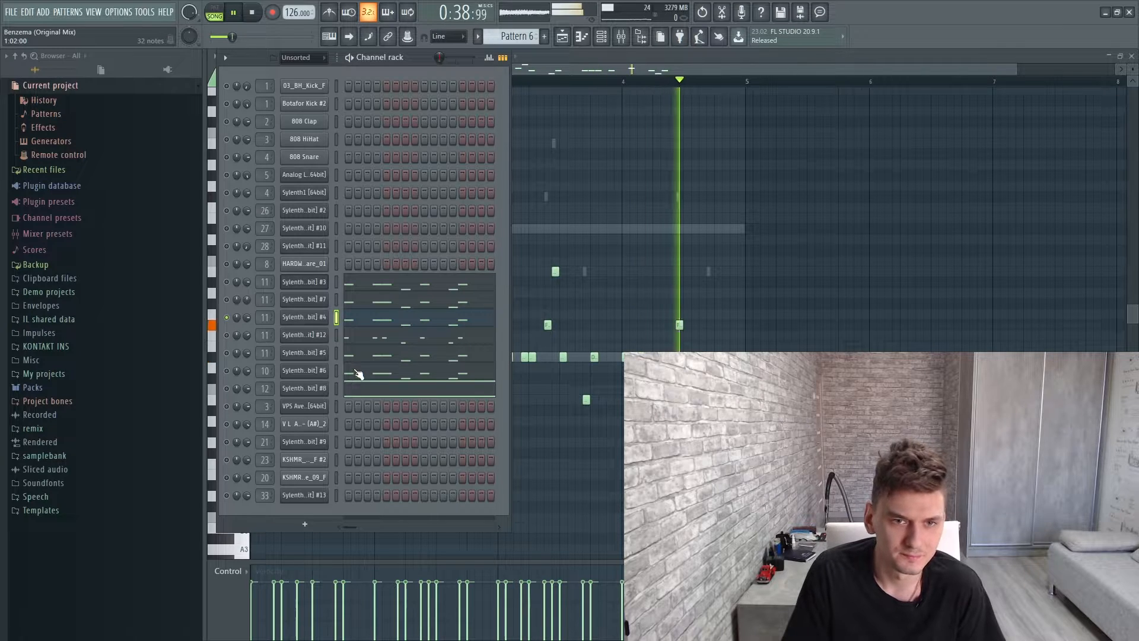
left_click(307, 317)
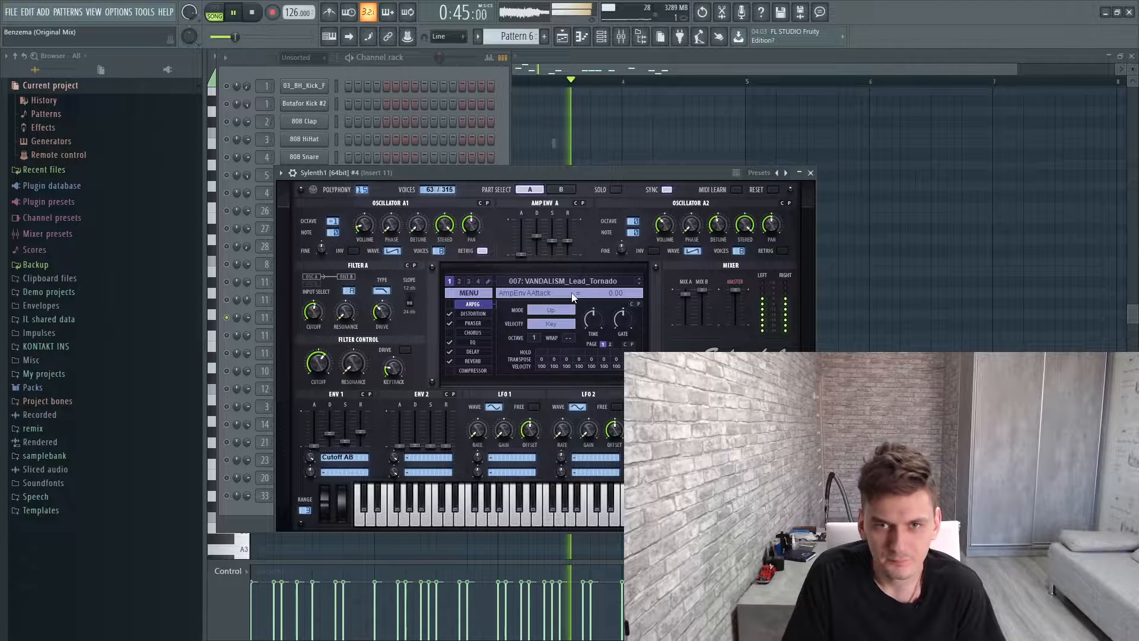
key("space")
left_click(810, 173)
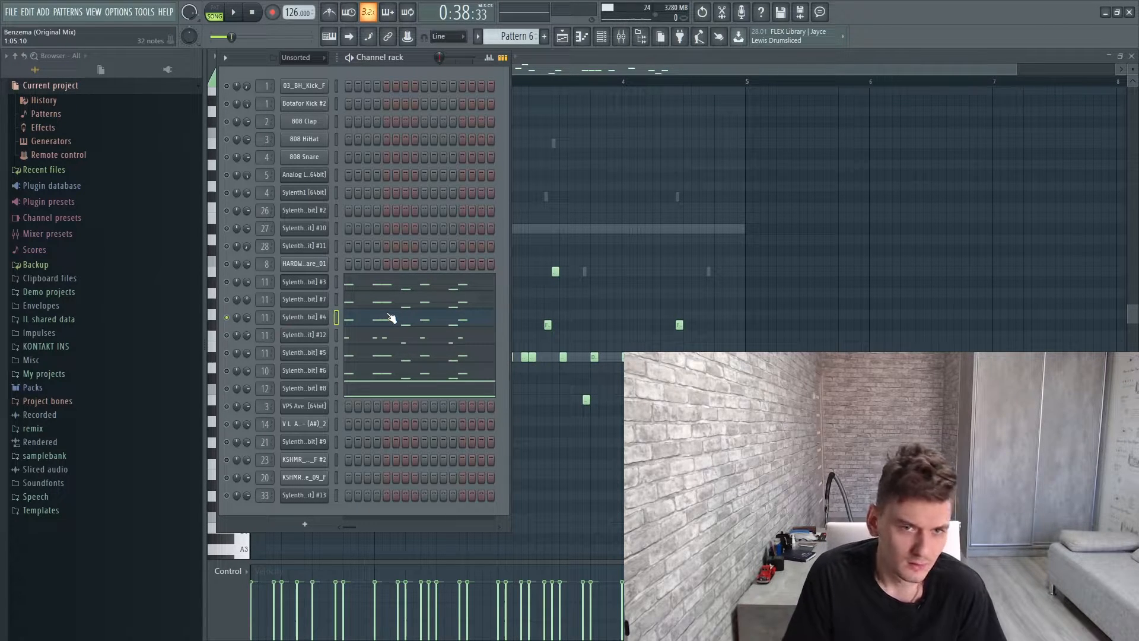
Solo the Sylenth1 #12 channel and view the Sylenth1 #4 and #12 notes in the piano roll, closing in on the #12 notes
right_click(226, 336)
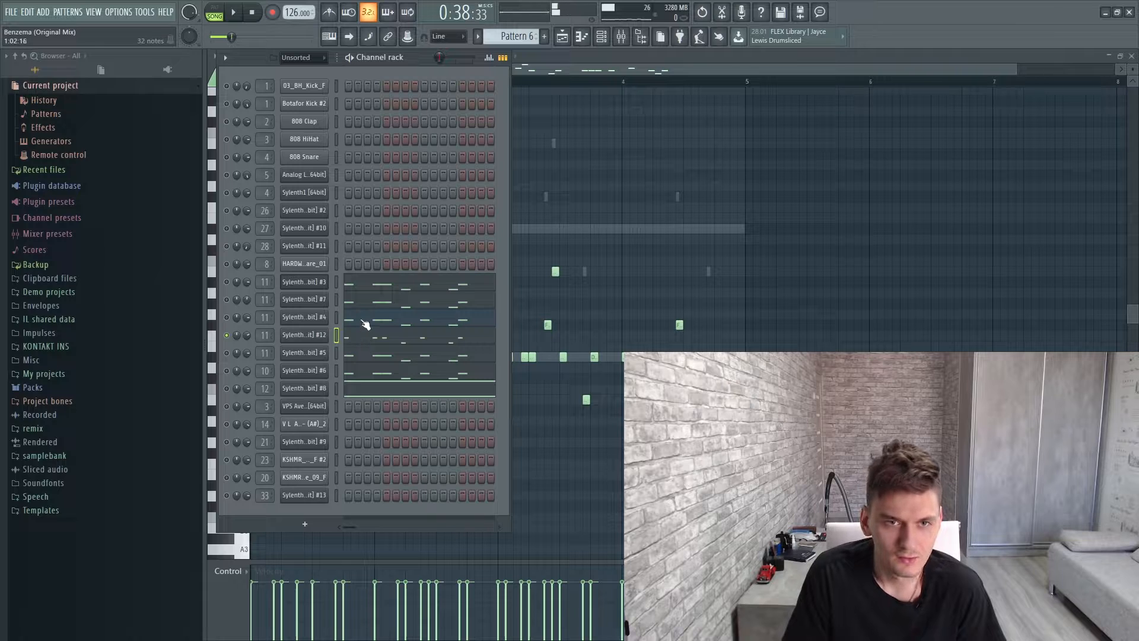
left_click(363, 321)
left_click(365, 324)
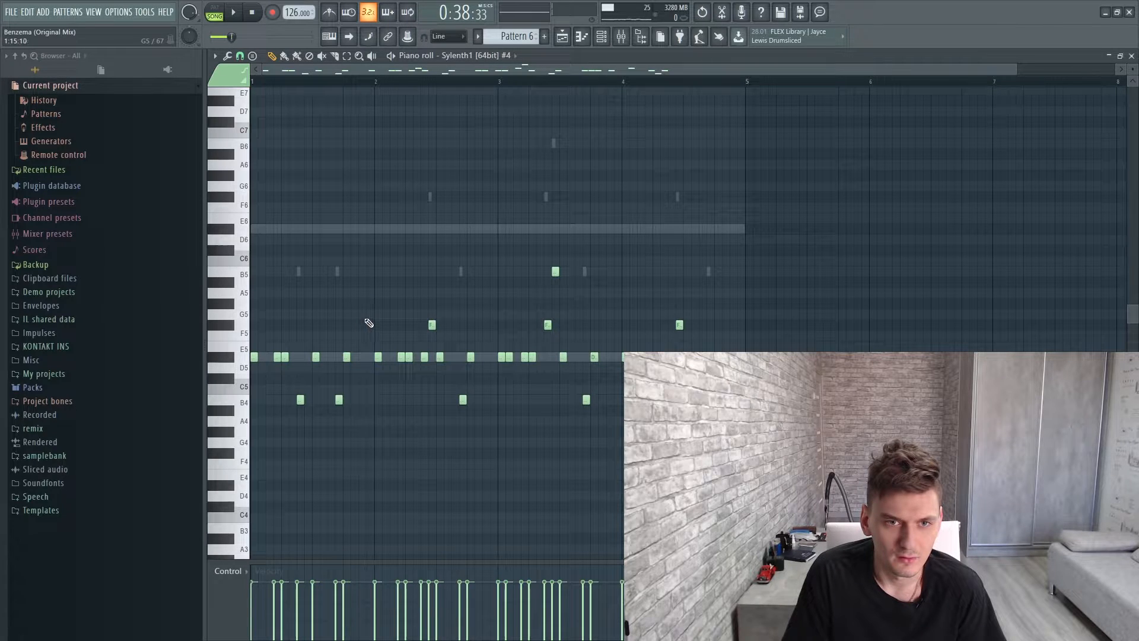
left_click(601, 37)
left_click(382, 341)
scroll(315, 263, "up", 1)
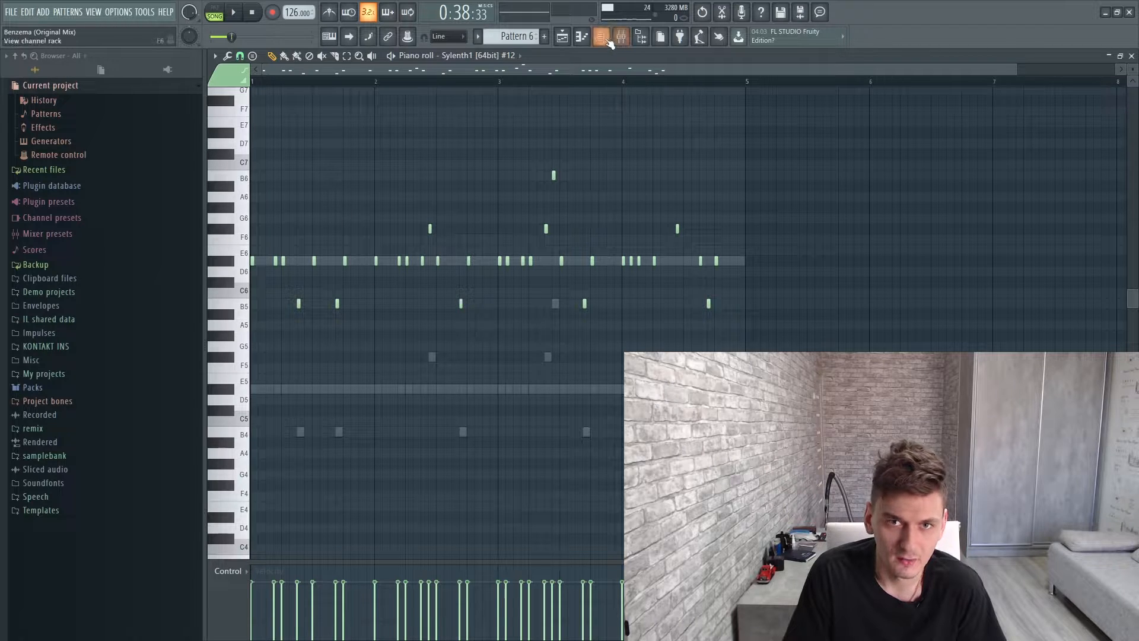
left_click_drag(1016, 70, 533, 231)
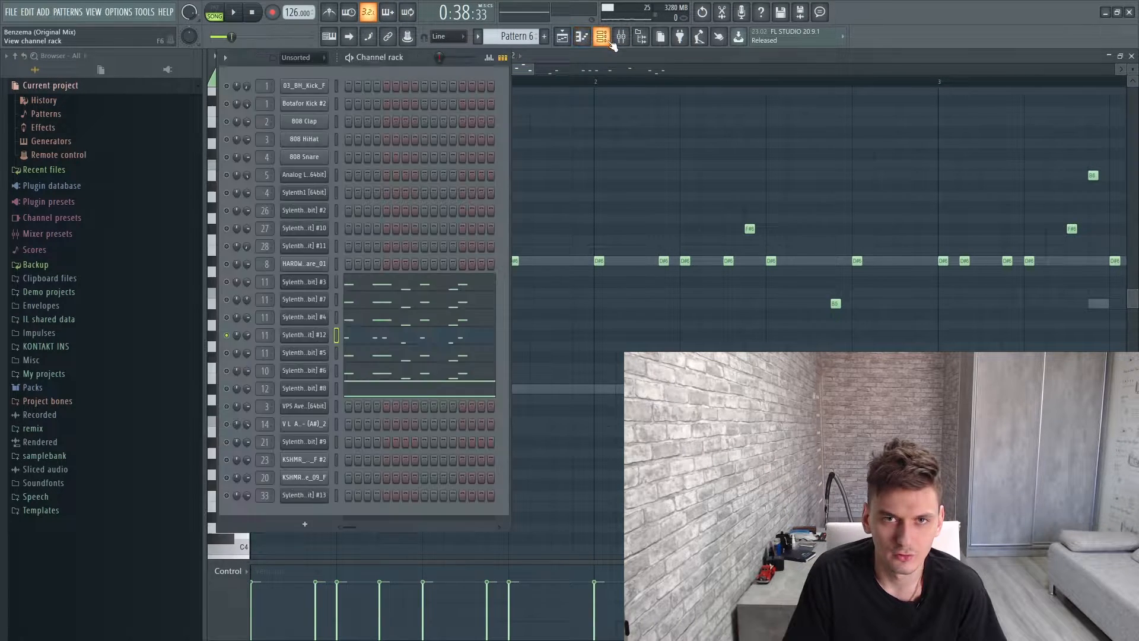
Compare the Sylenth1 #4 notes with the #12 notes in the piano roll and play the soloed #12 part
left_click(601, 36)
left_click(403, 322)
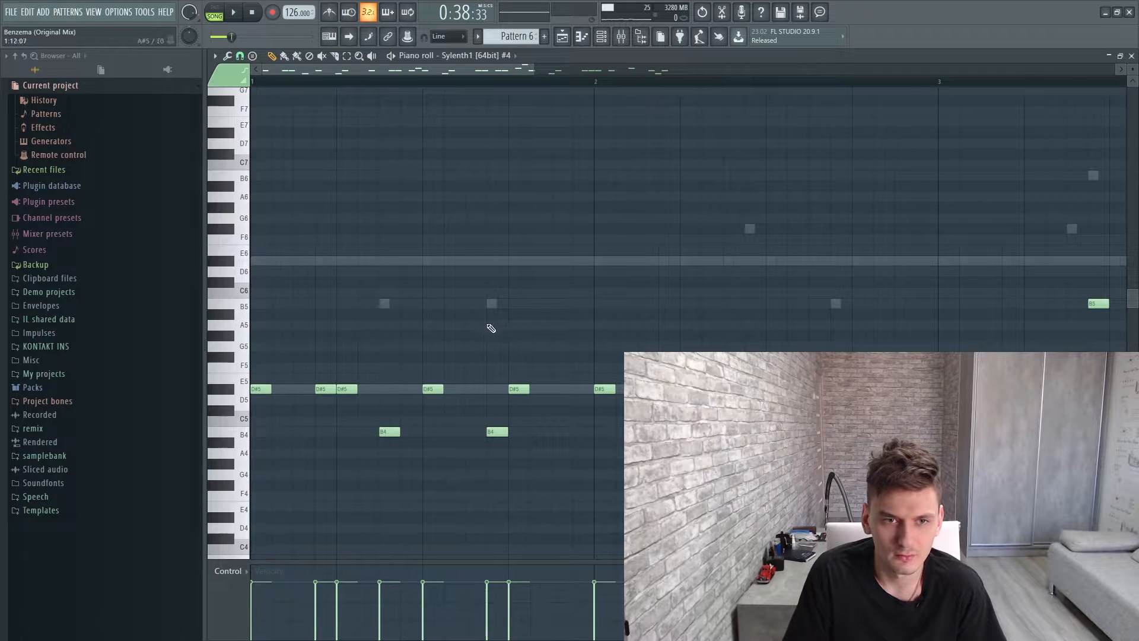
left_click(602, 37)
left_click(389, 347)
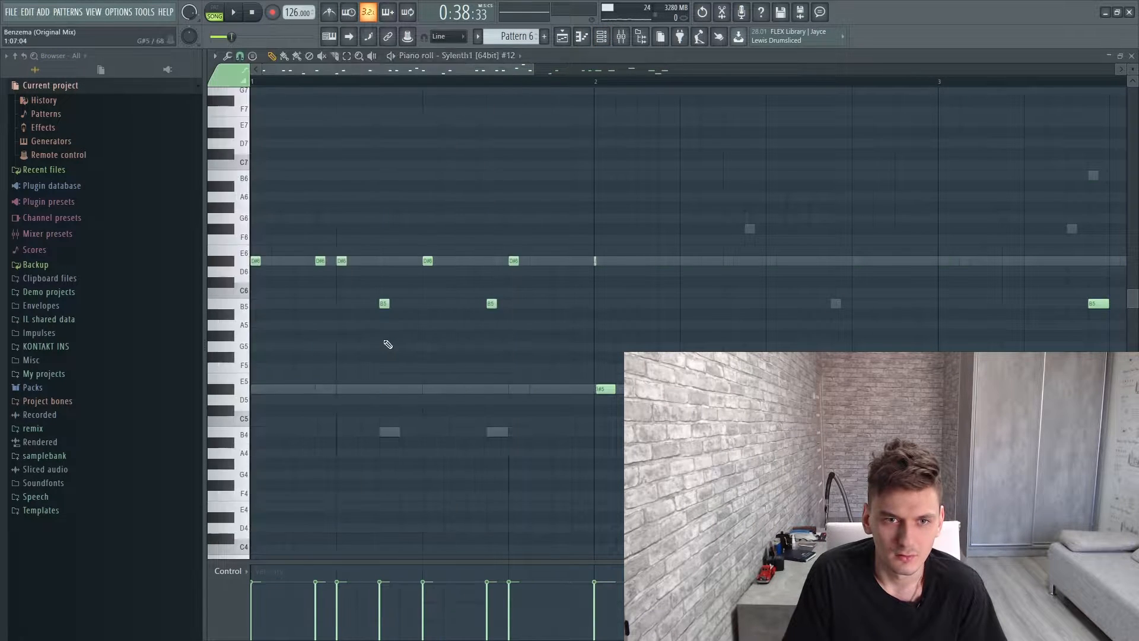
key("space")
left_click_drag(533, 70, 958, 158)
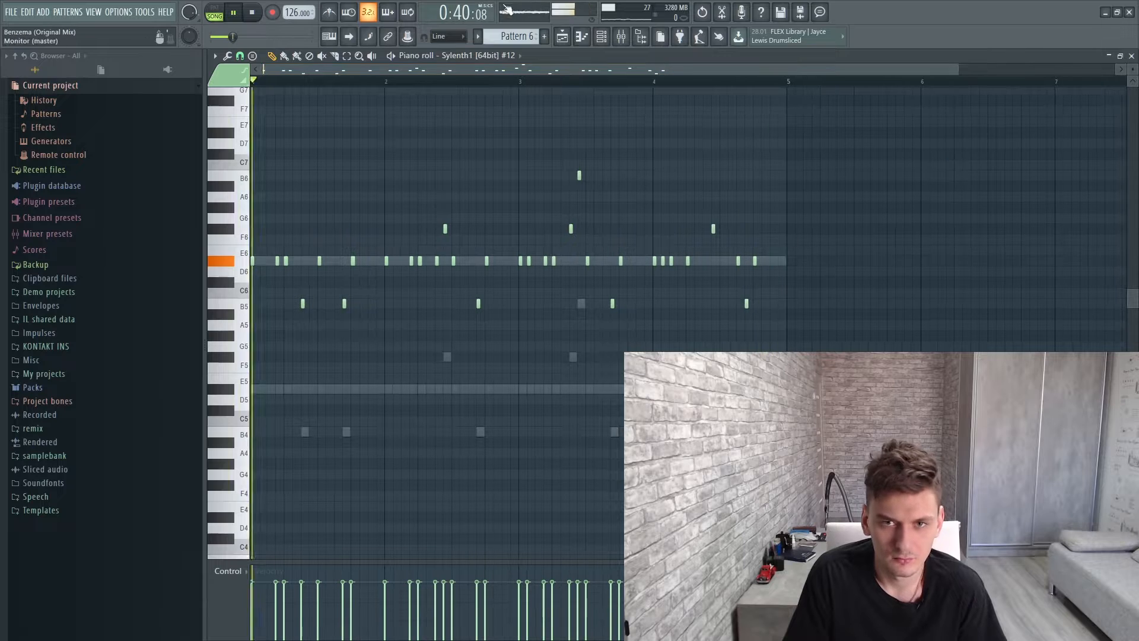
key("space")
Solo the Sylenth1 #5 channel, view its notes in the piano roll, and play its part
left_click(600, 39)
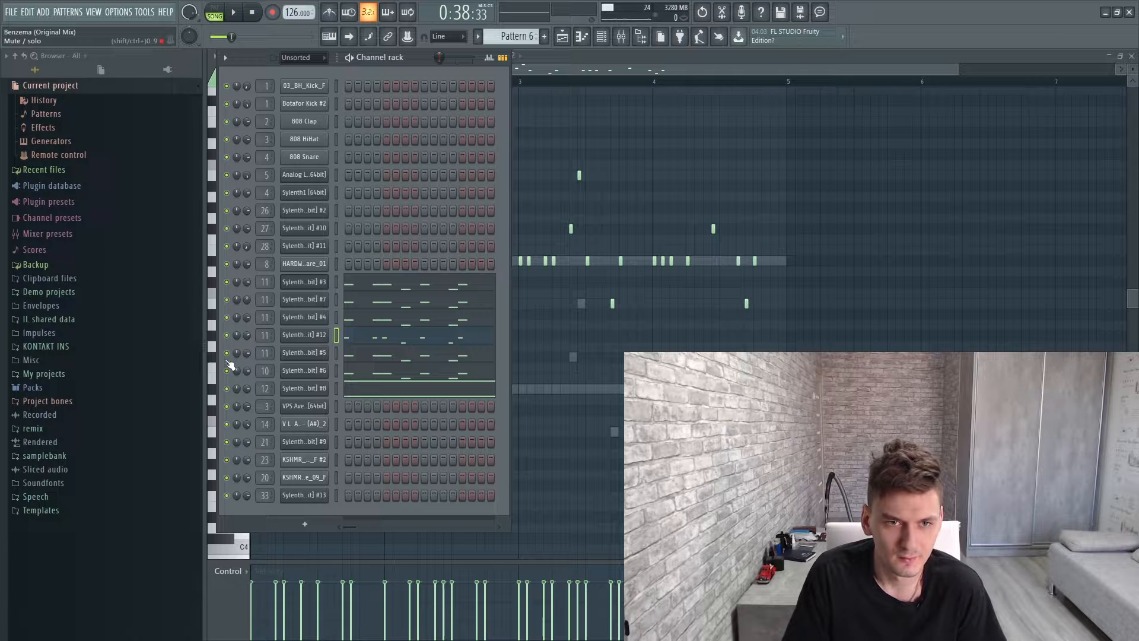
left_click(362, 359)
key("space")
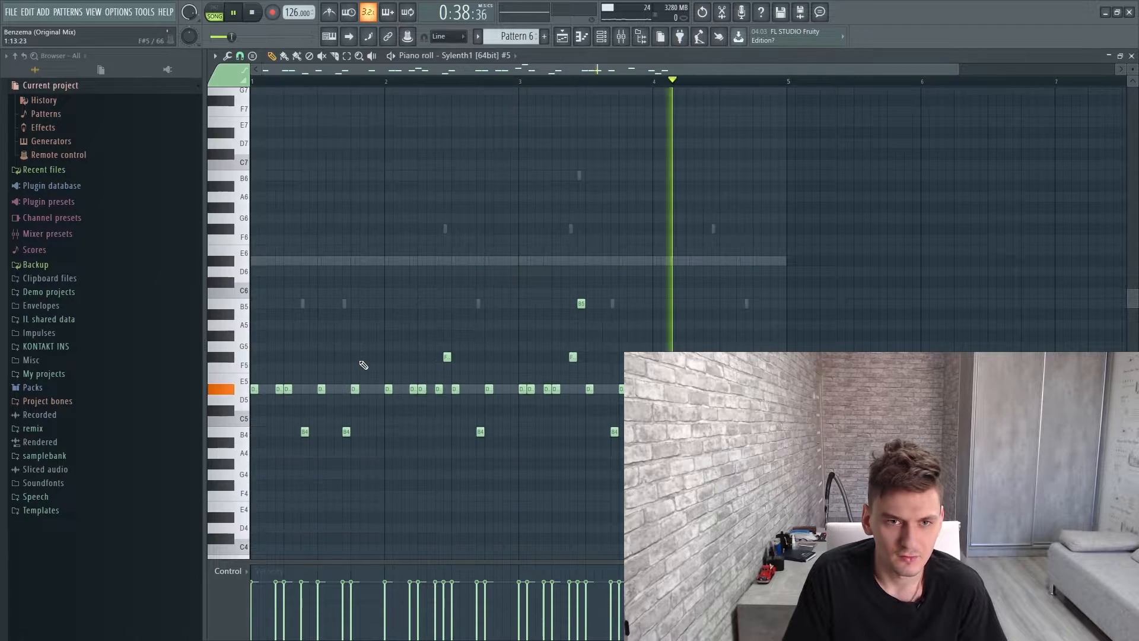
left_click(602, 36)
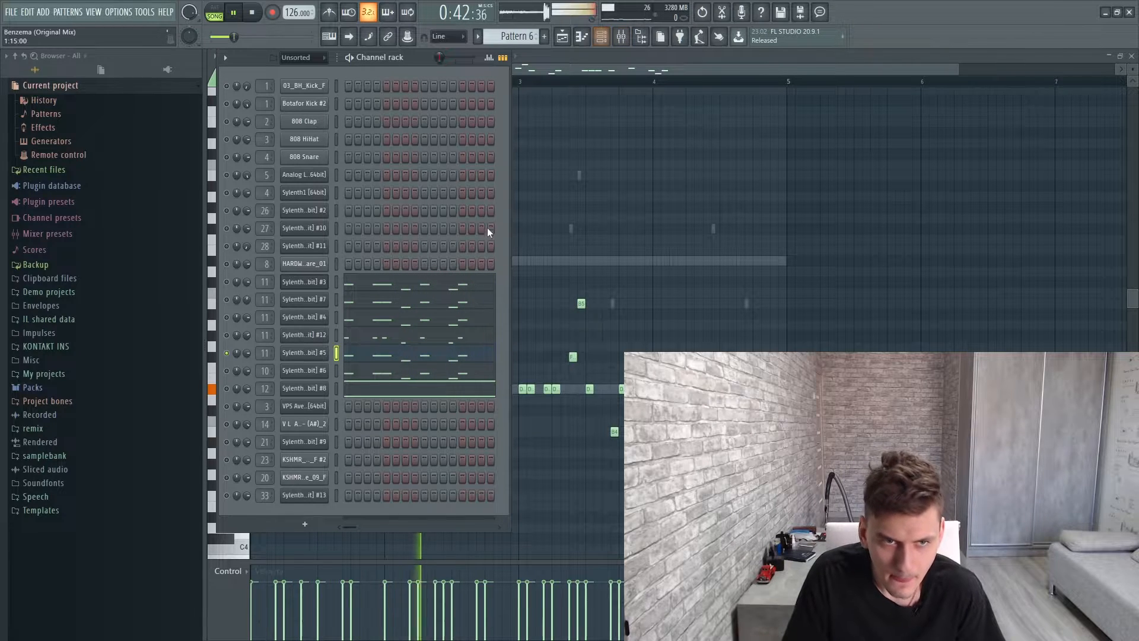
key("space")
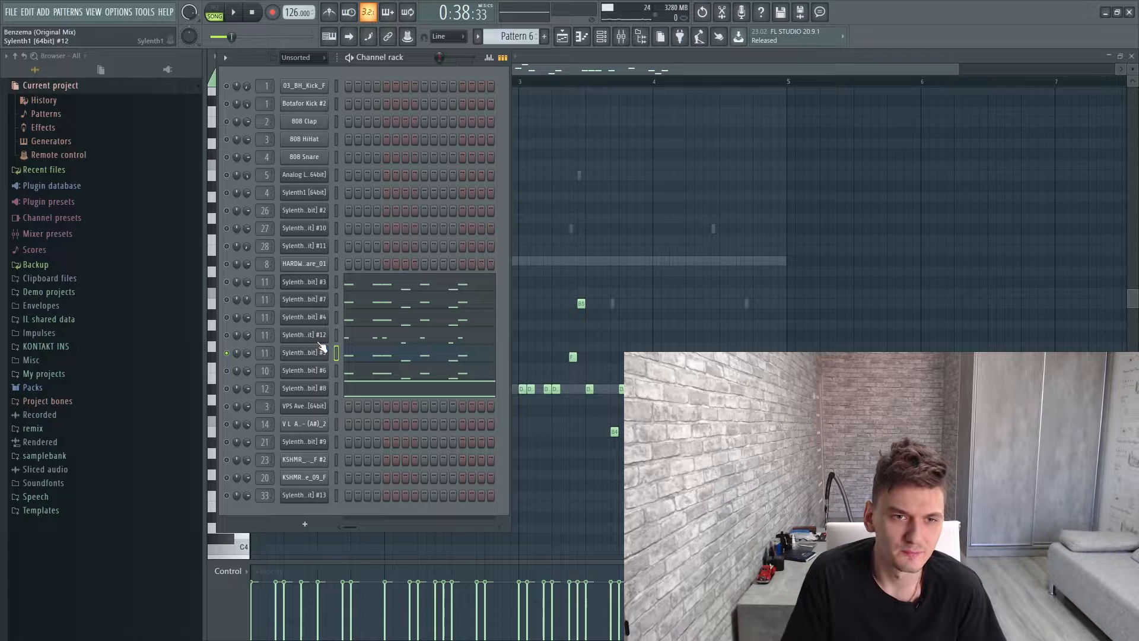
Enable the Sylenth1 #12 and #4 channels alongside #5 and play the three layers together
left_click(226, 335)
left_click(226, 317)
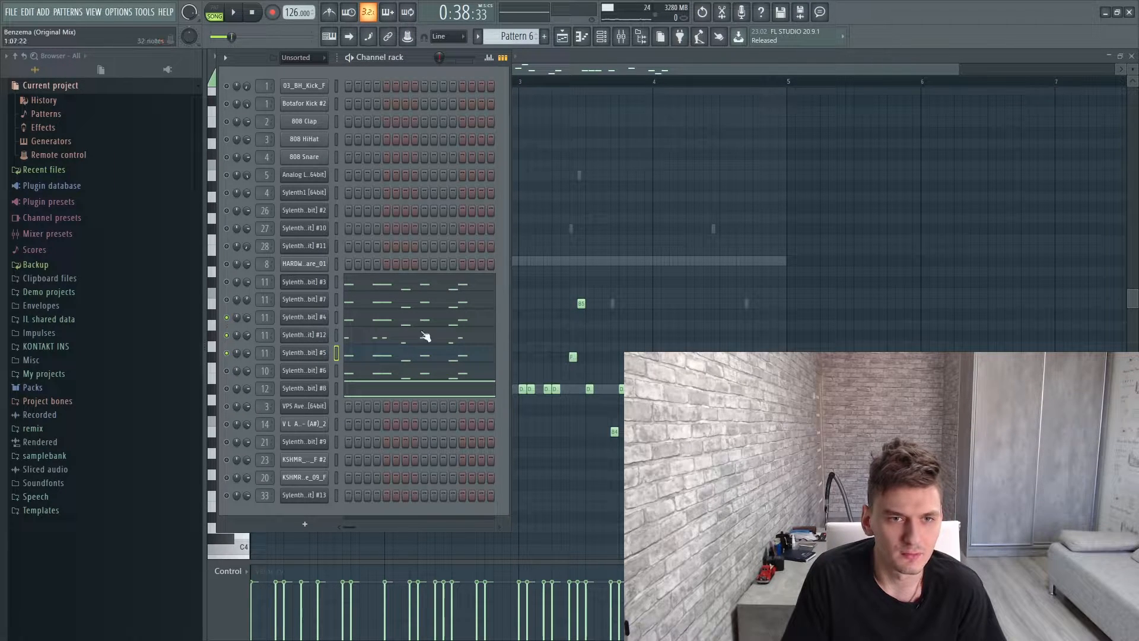
key("space")
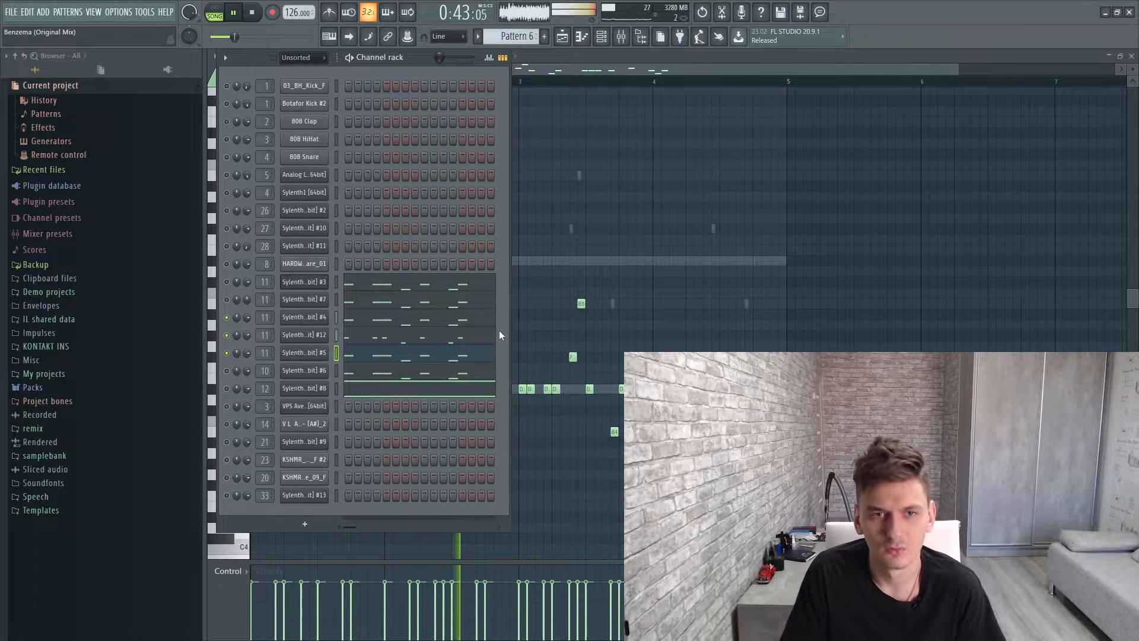
key("space")
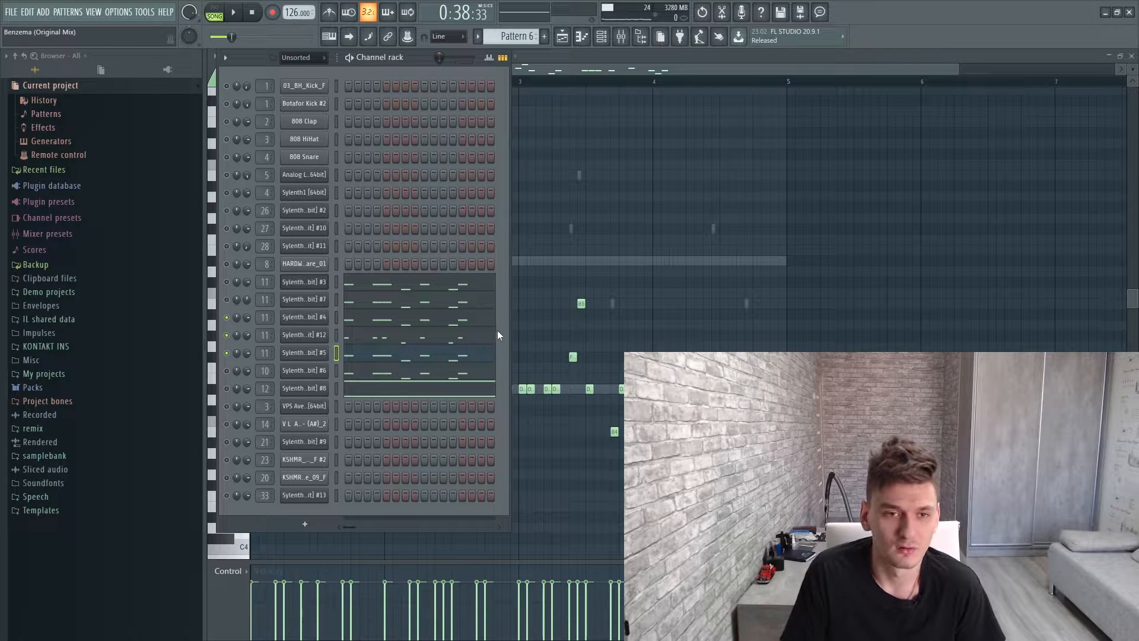
Solo the Sylenth1 #6 channel, play its part, and inspect both Fruity parametric EQ 2 effects on its mixer track
right_click(226, 371)
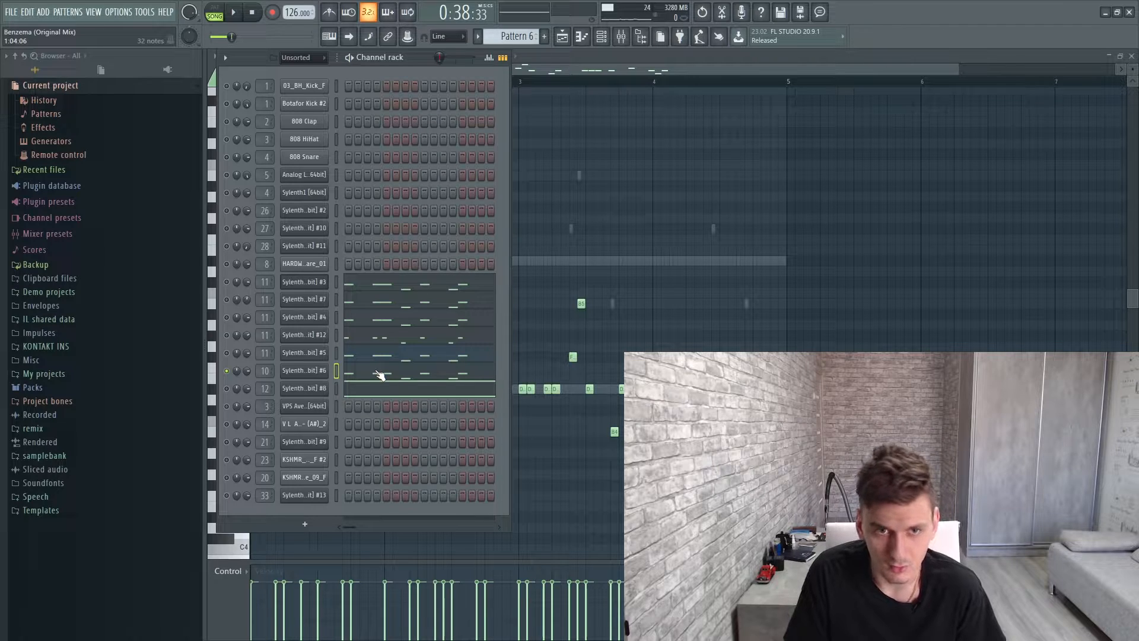
key("space")
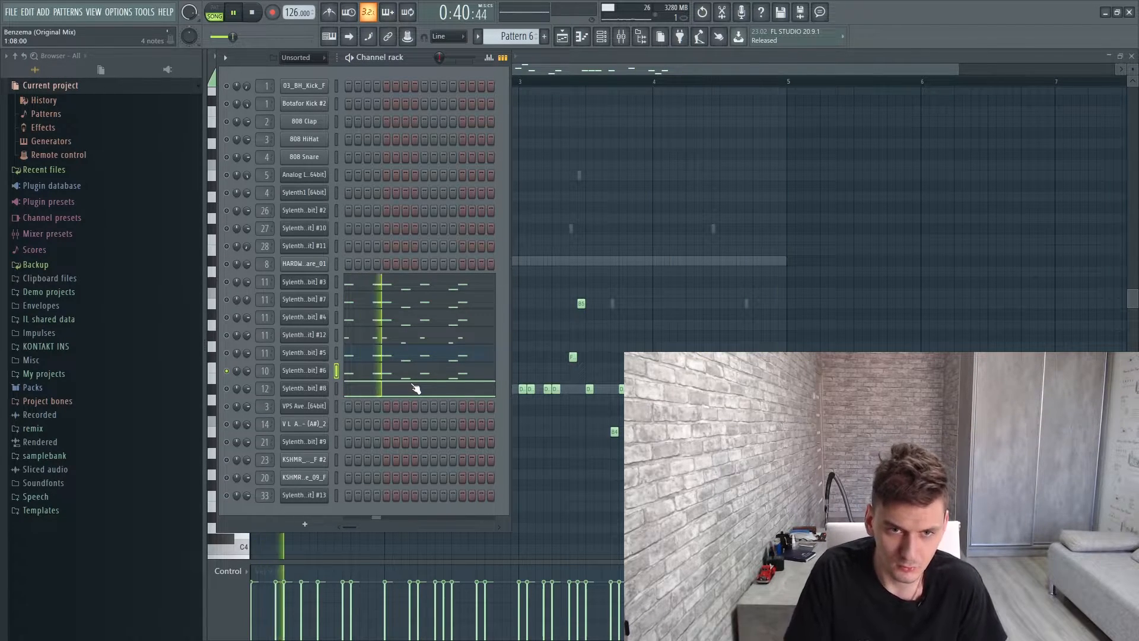
left_click(621, 37)
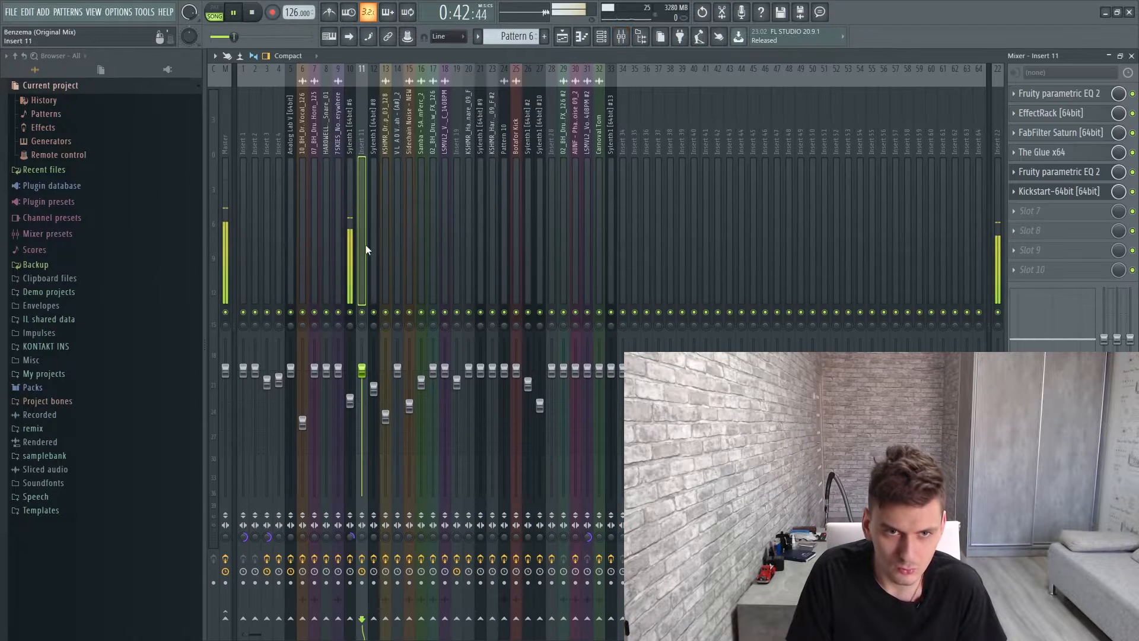
left_click(349, 264)
left_click(1062, 115)
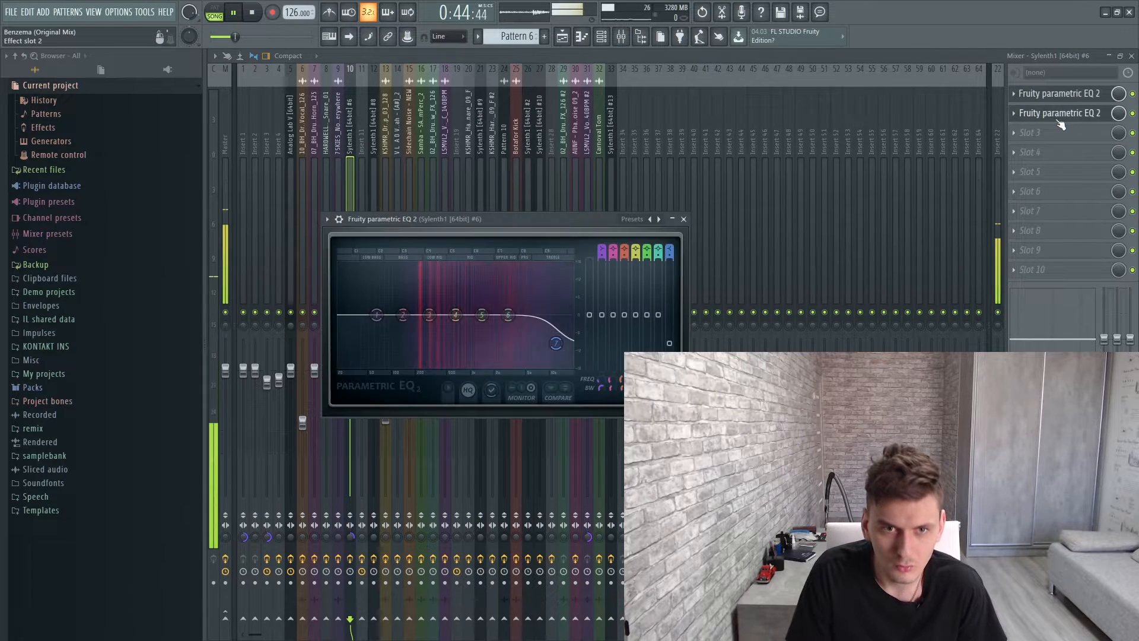
left_click(1059, 113)
left_click(1053, 95)
key("space")
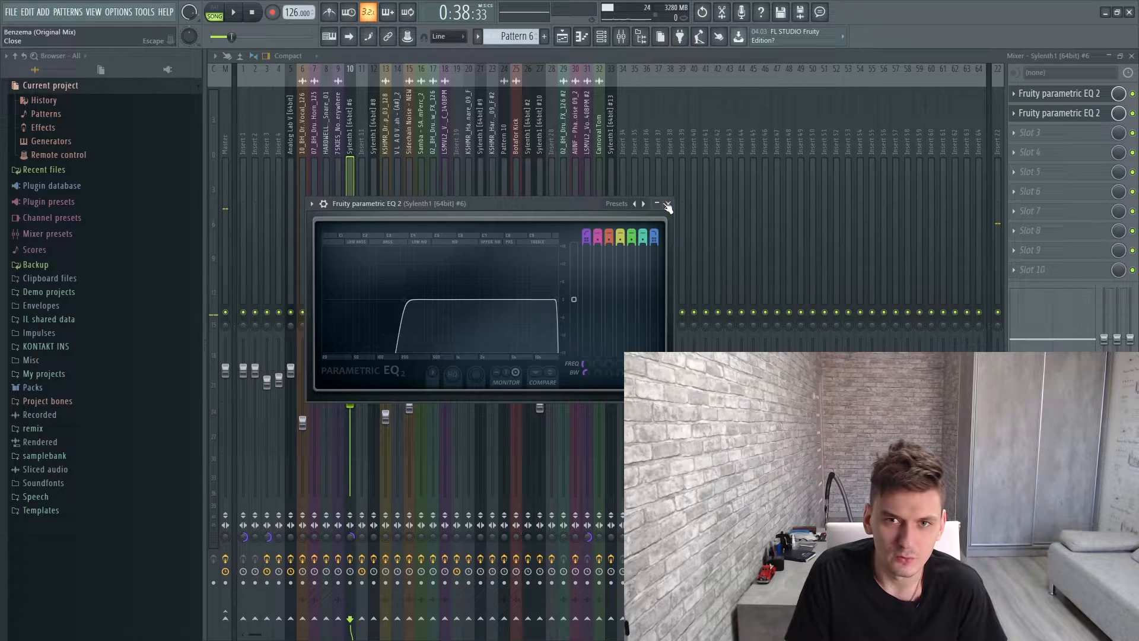
left_click(667, 204)
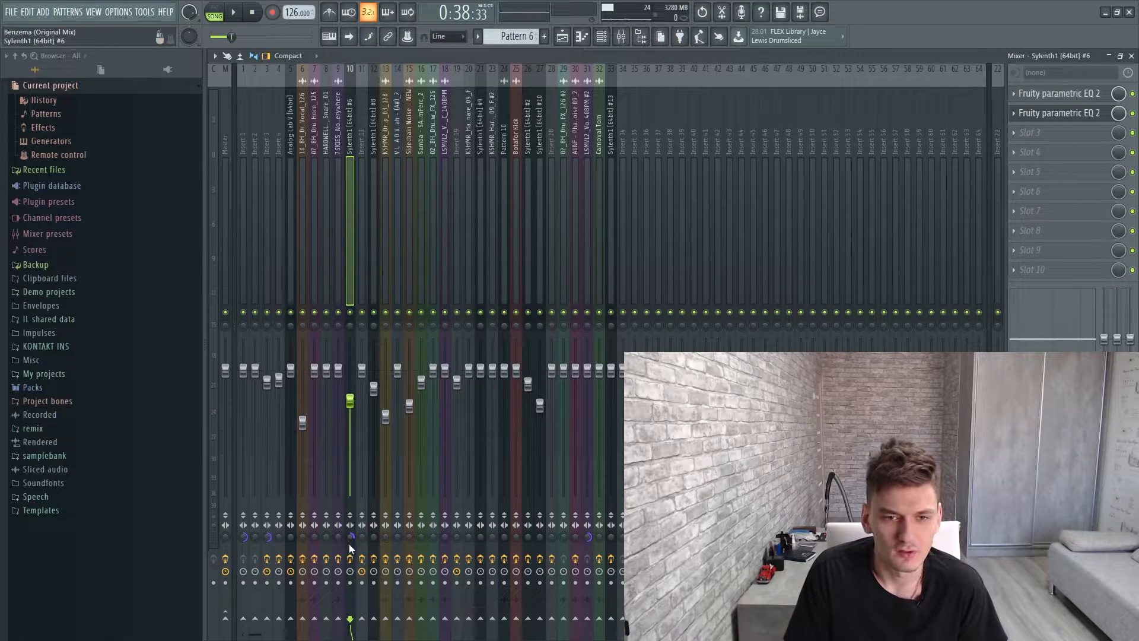
Solo the Sylenth1 #8 channel, view its long sustained notes in the piano roll, and play its part
left_click(604, 39)
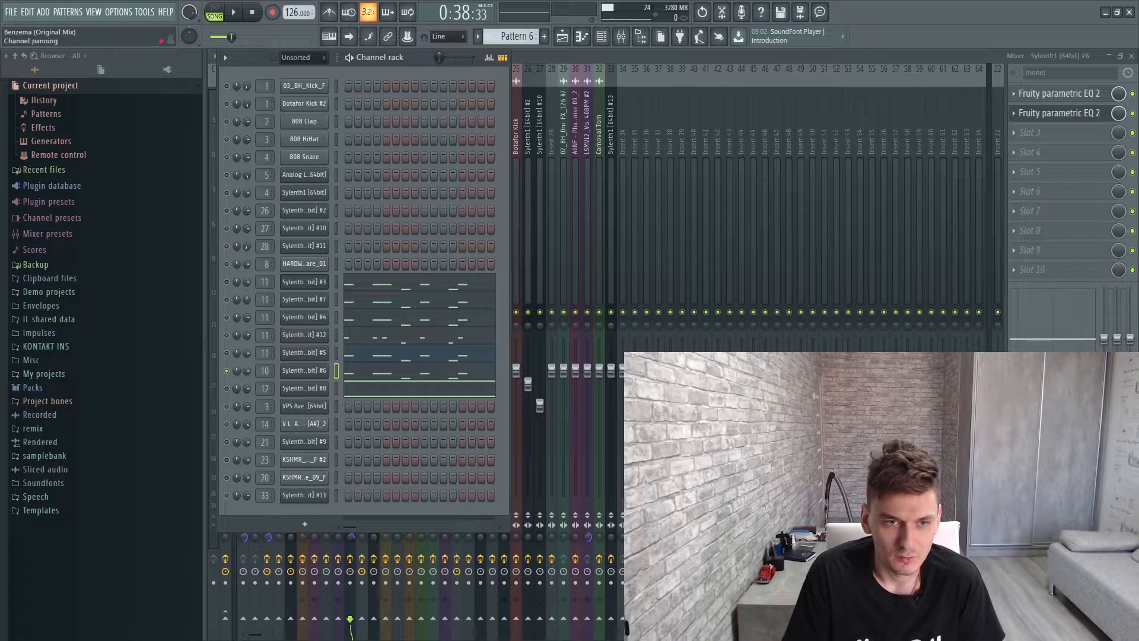
left_click(394, 387)
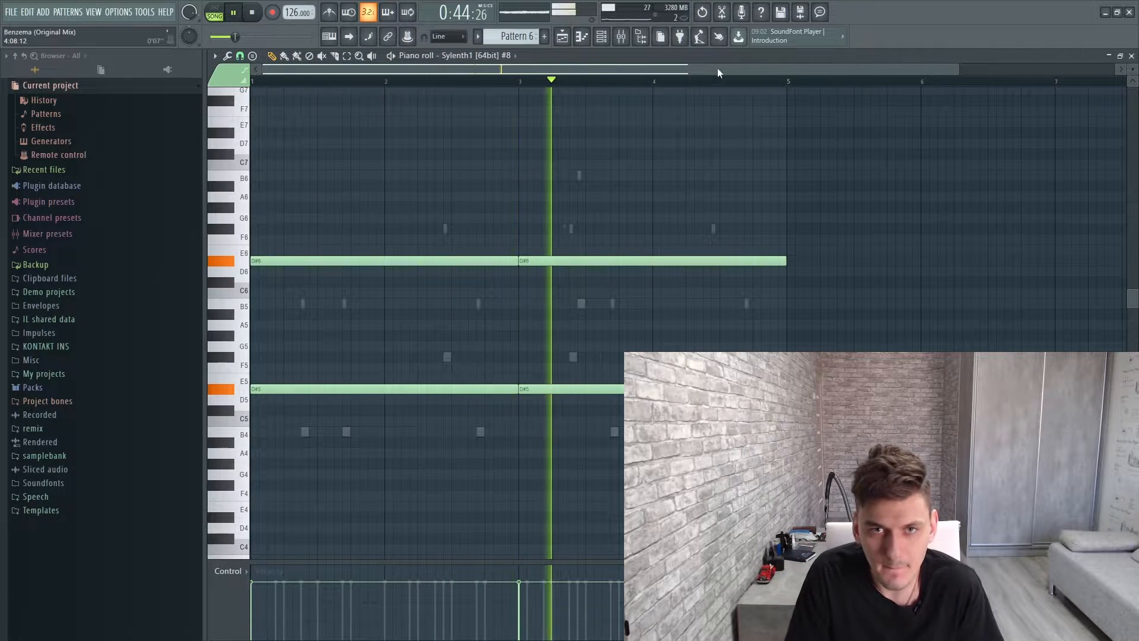
key("F6")
key("space")
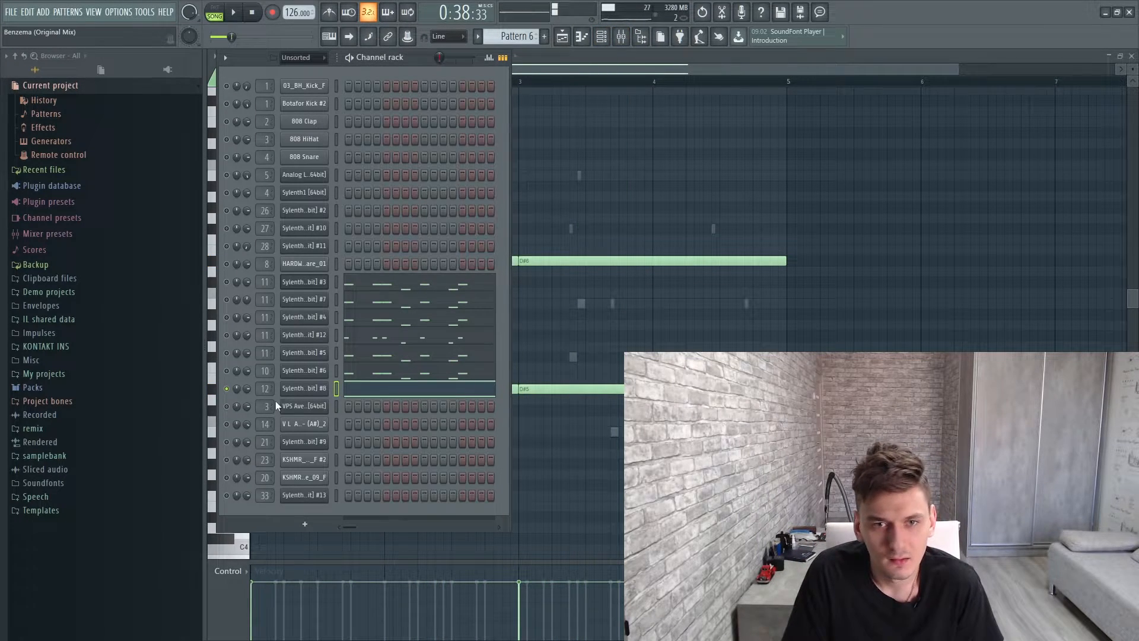
Unsolo Sylenth1 #8, play all Pattern 6 layers together, and view the Master track's SPAN analyzer
right_click(226, 389)
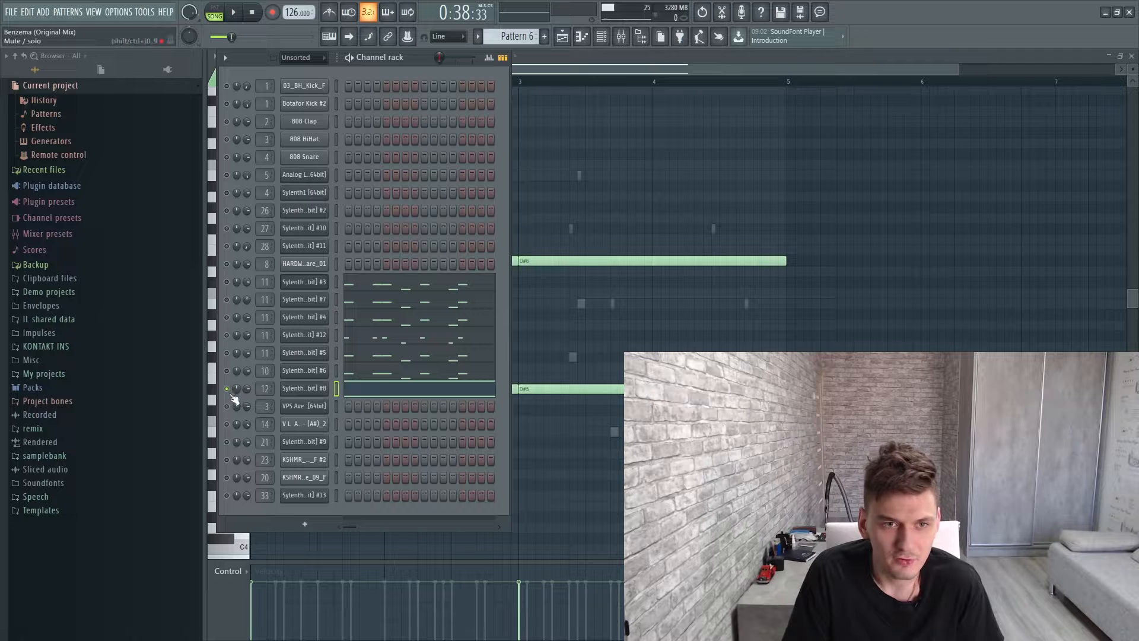
left_click(234, 13)
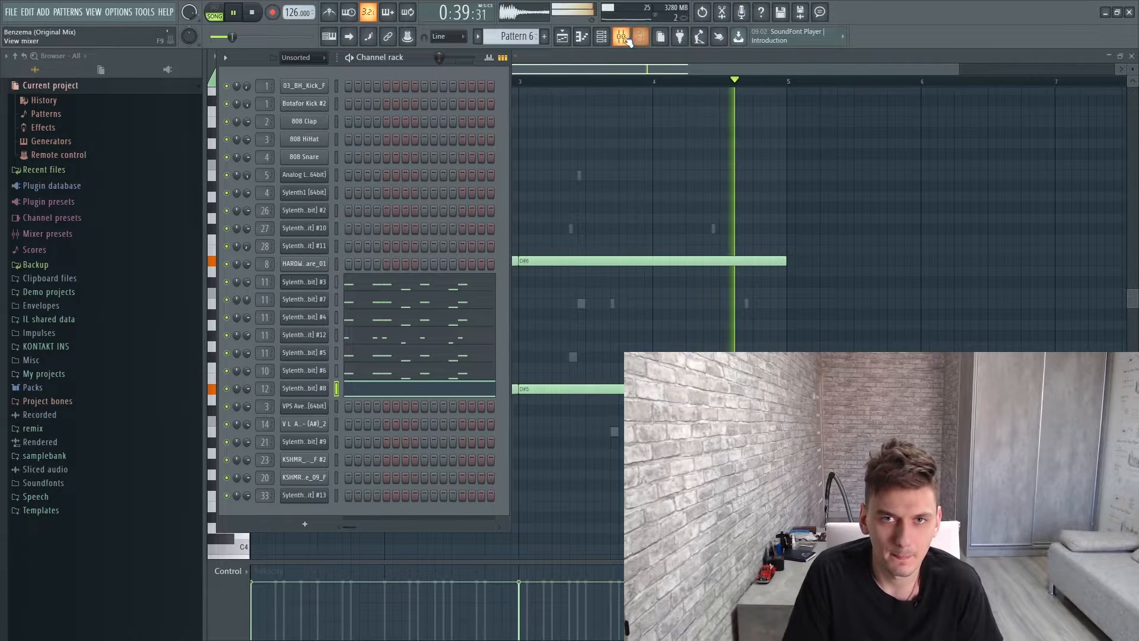
key("F9")
left_click(225, 249)
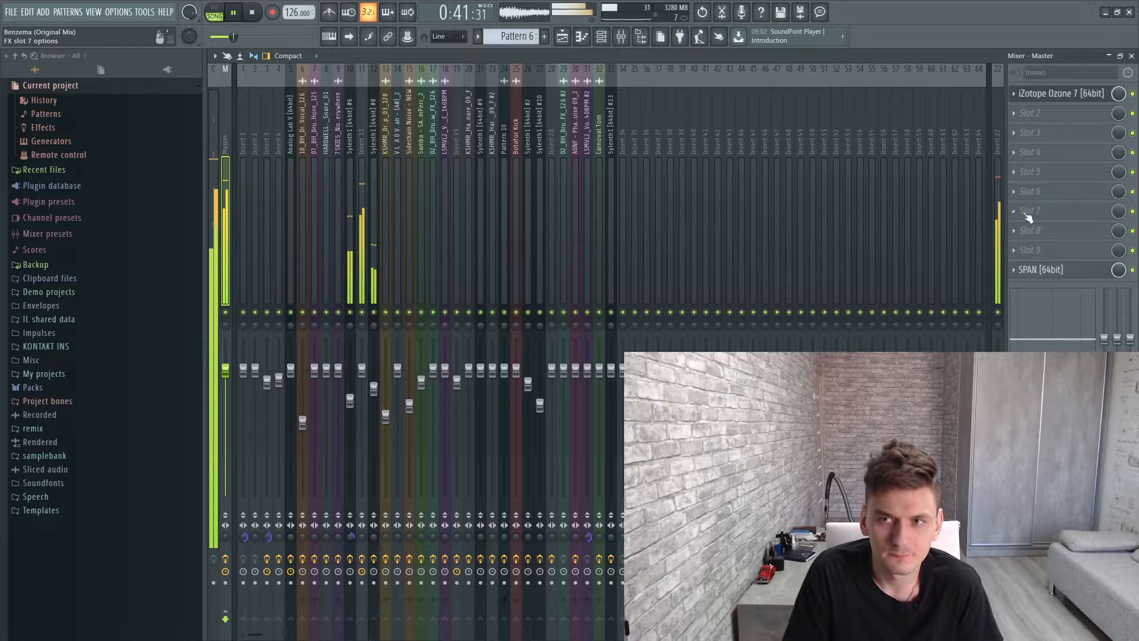
left_click(1044, 270)
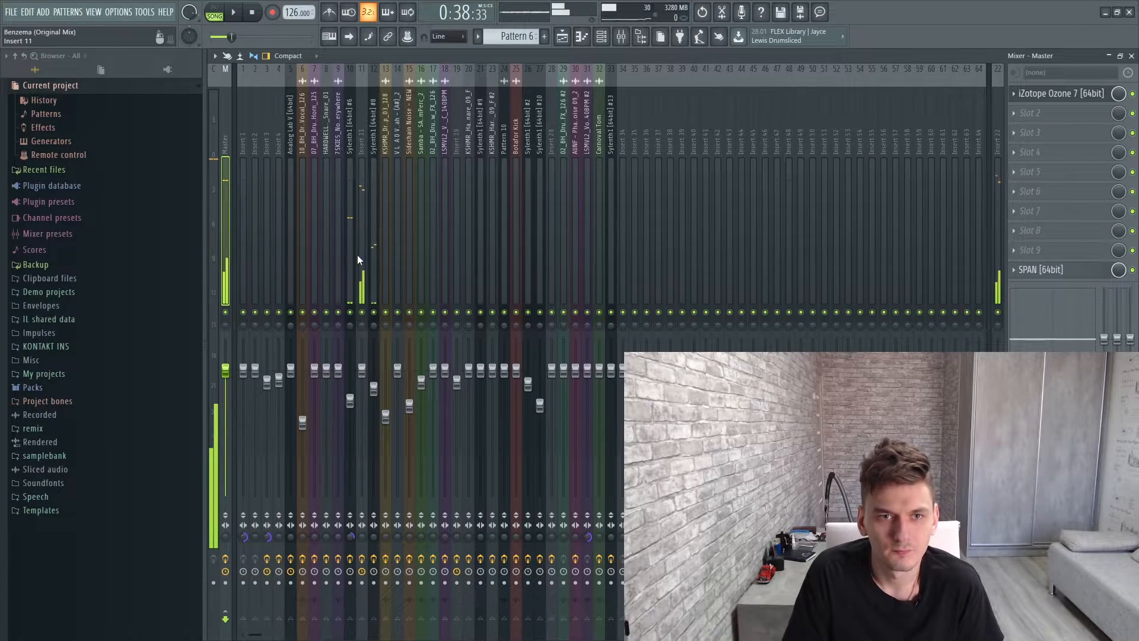
Inspect the EffectRack with Crystallizer on mixer Insert 11 and briefly play the layers through it
left_click(358, 255)
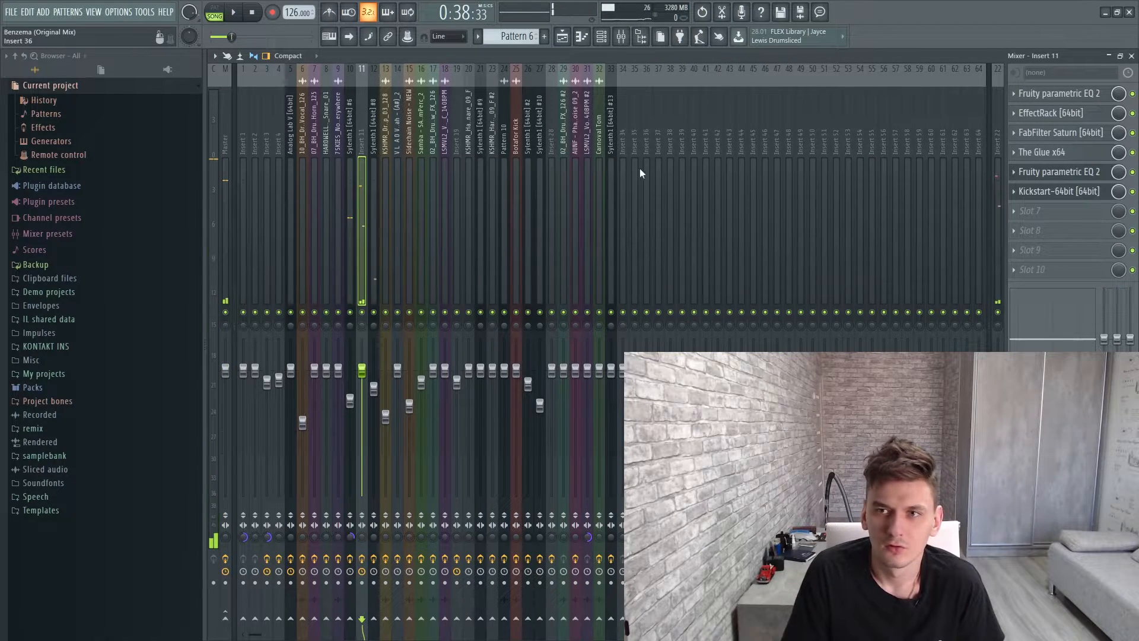
left_click(1062, 113)
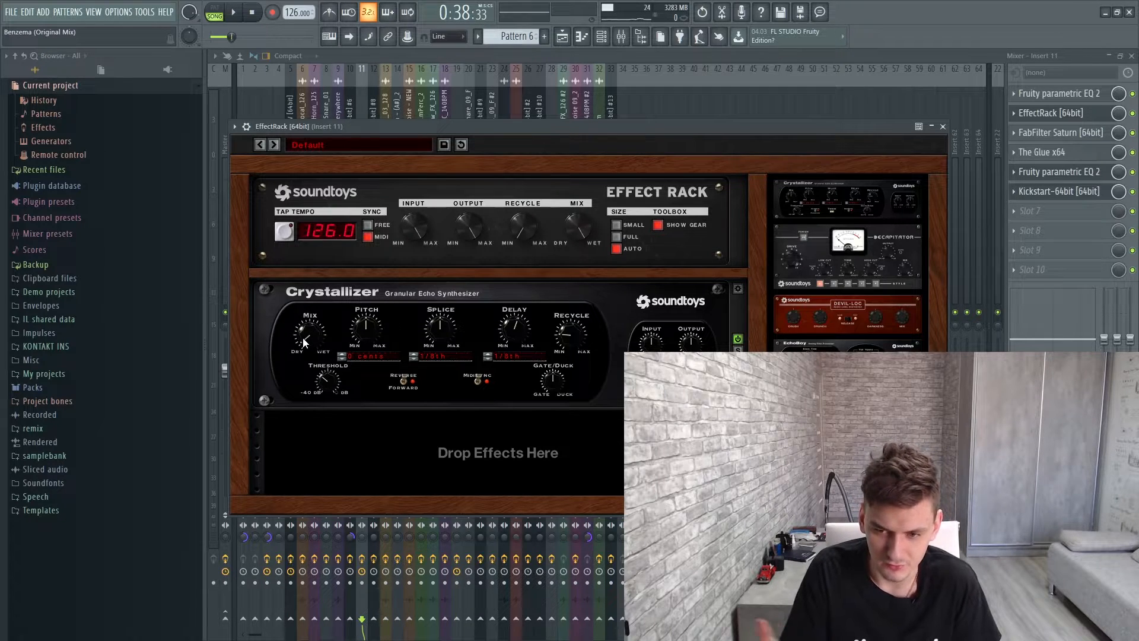
key("space")
key("space")
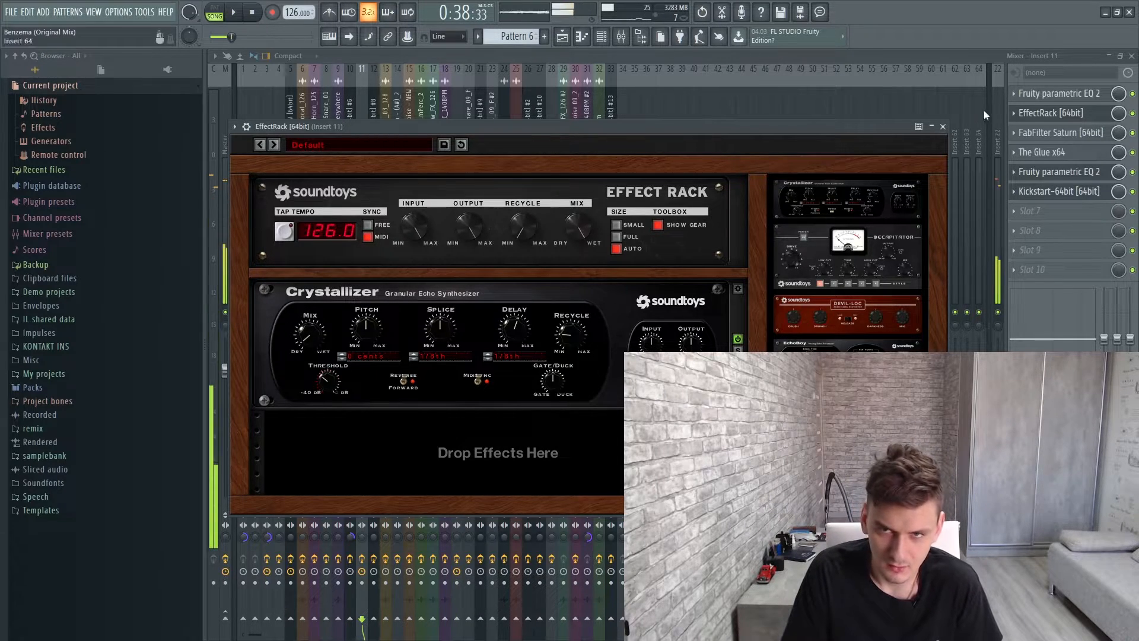
left_click(943, 126)
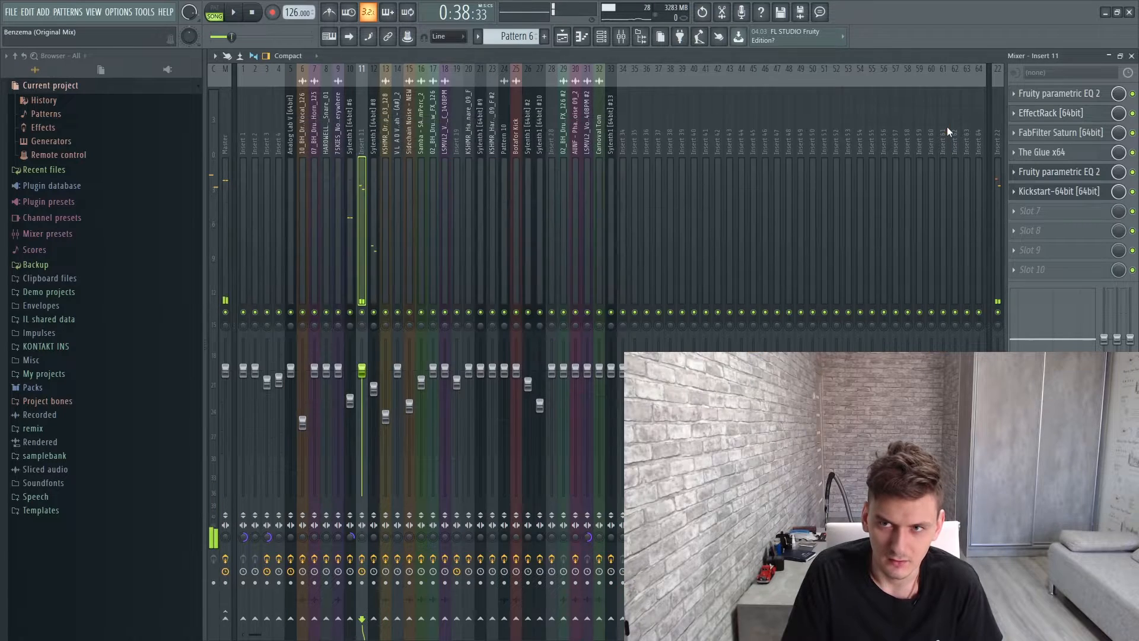
Inspect the FabFilter Saturn and The Glue settings on mixer Insert 11
left_click(1070, 138)
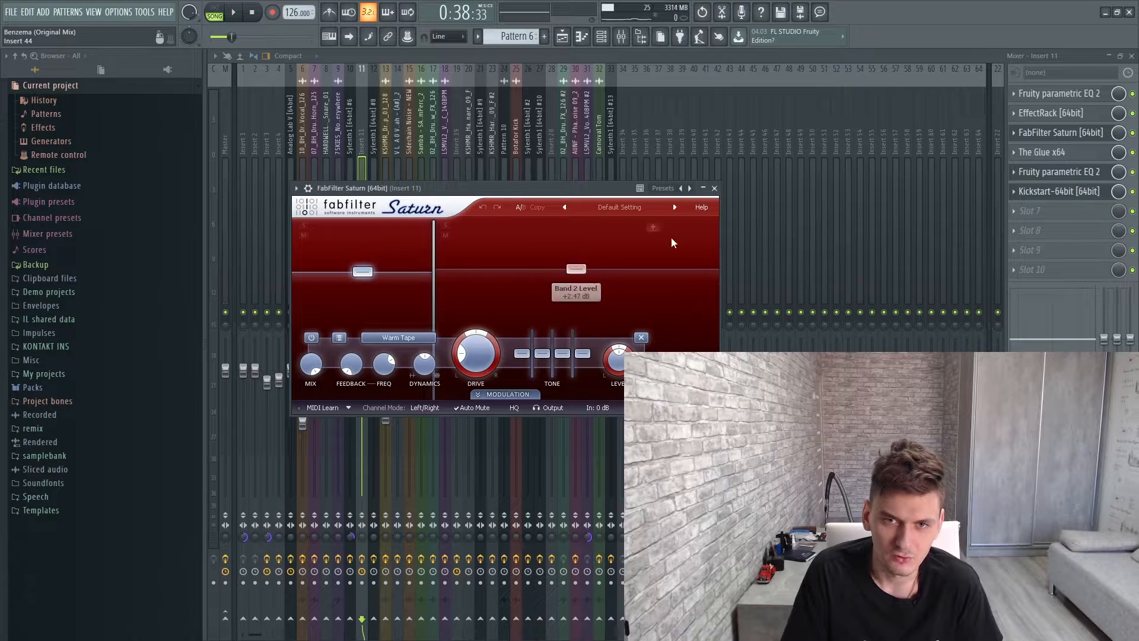
left_click(715, 189)
left_click(1063, 157)
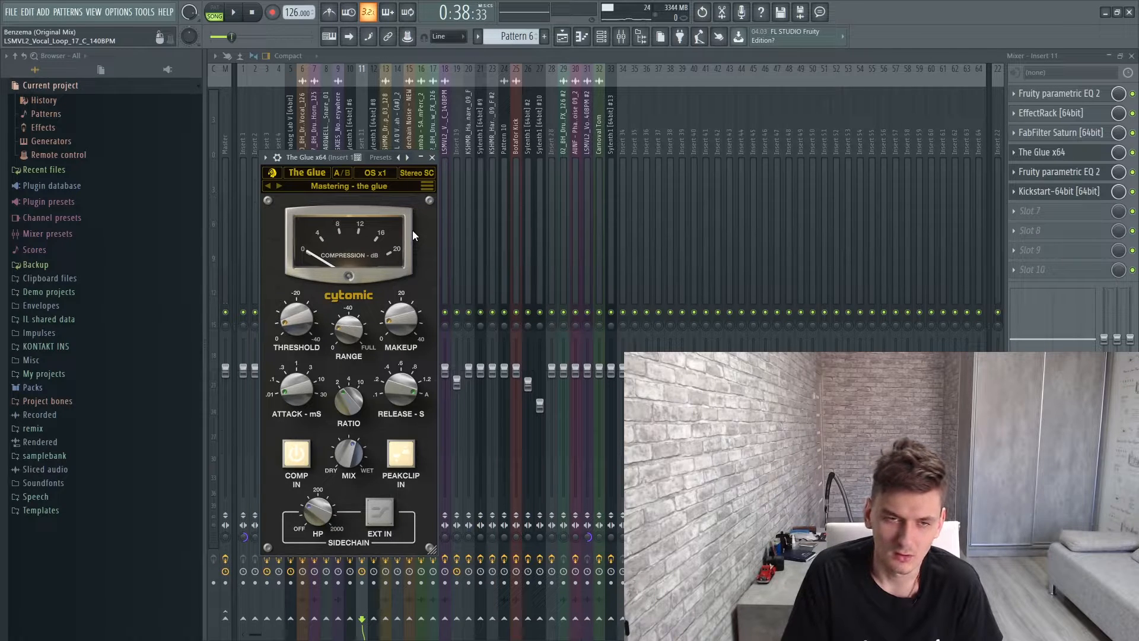
left_click(433, 157)
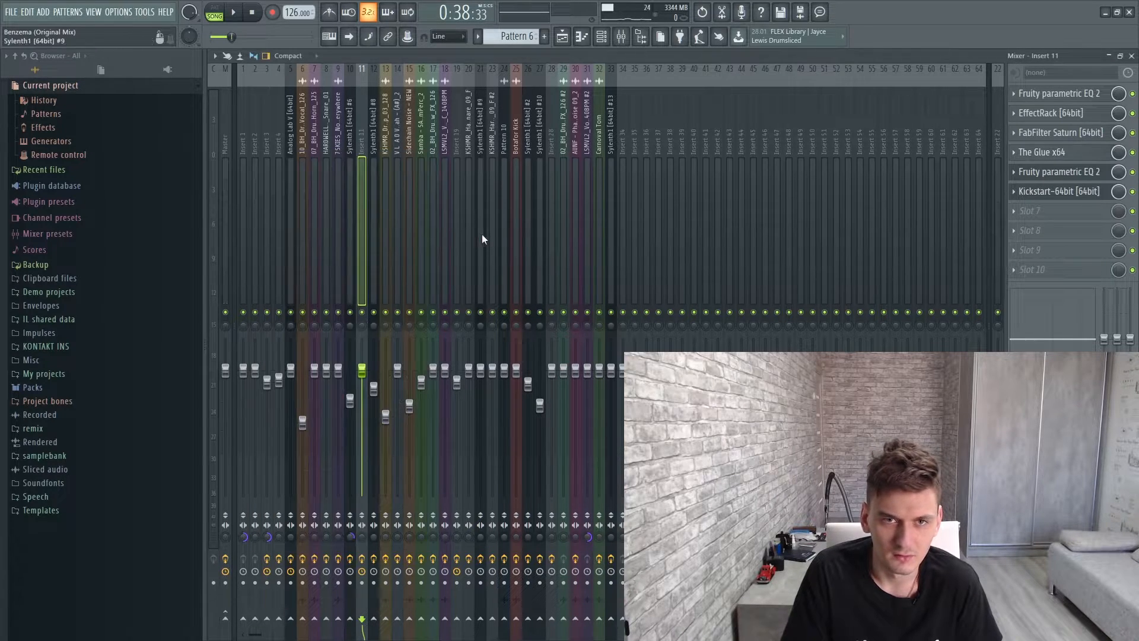
Inspect Insert 11's second Fruity parametric EQ 2 and its Kickstart sidechain effect, and play the processed layers
left_click(1074, 176)
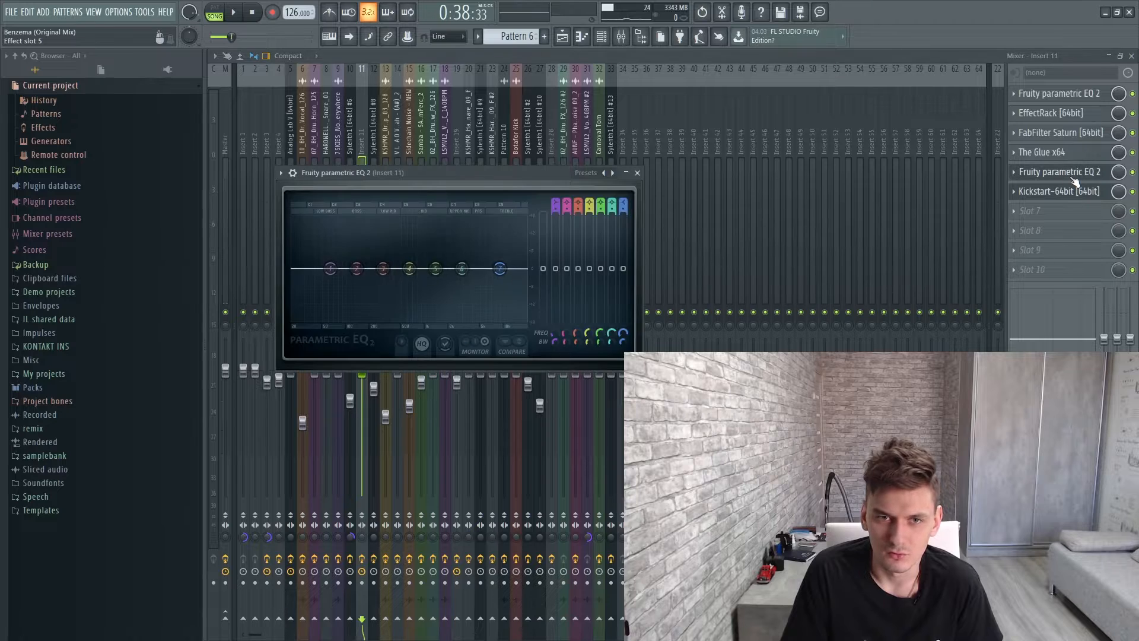
left_click(1073, 178)
left_click(1074, 193)
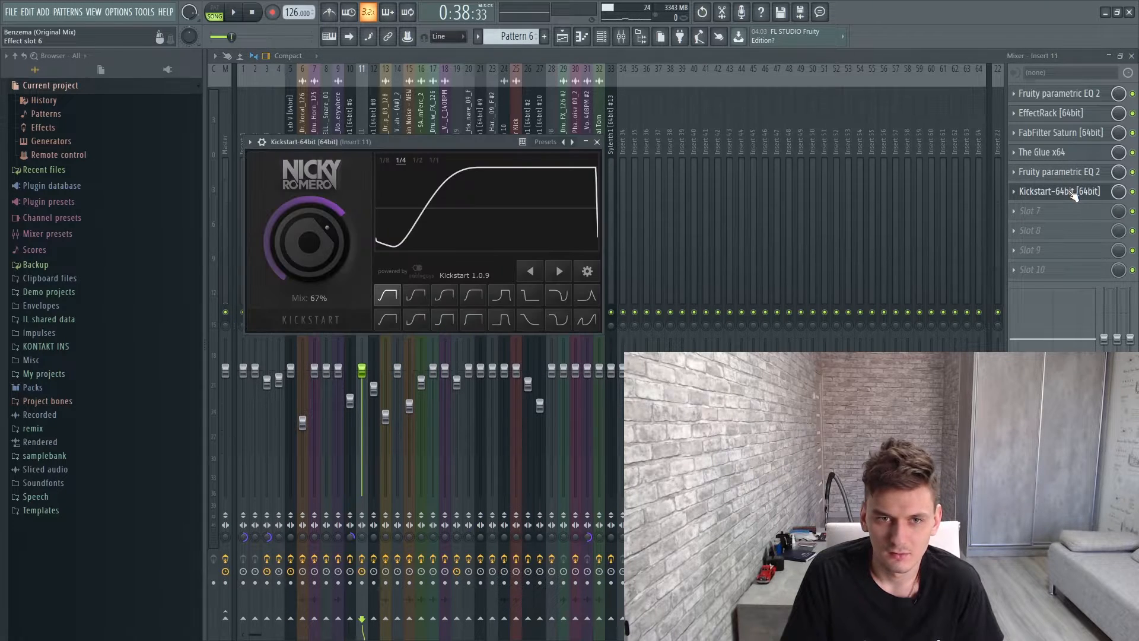
left_click(1074, 193)
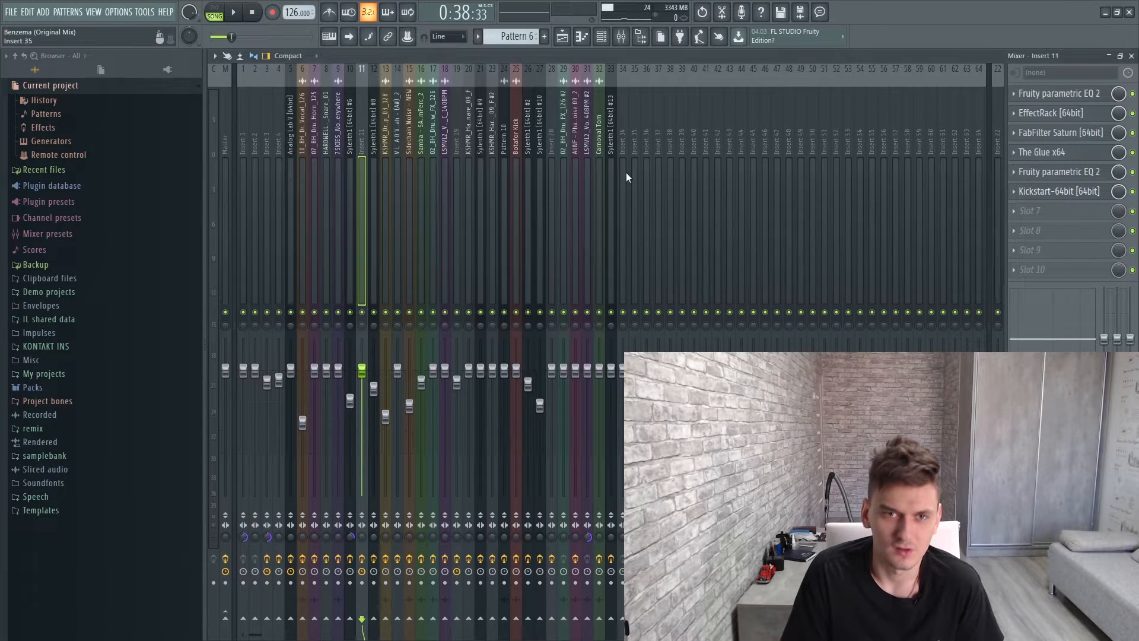
key("space")
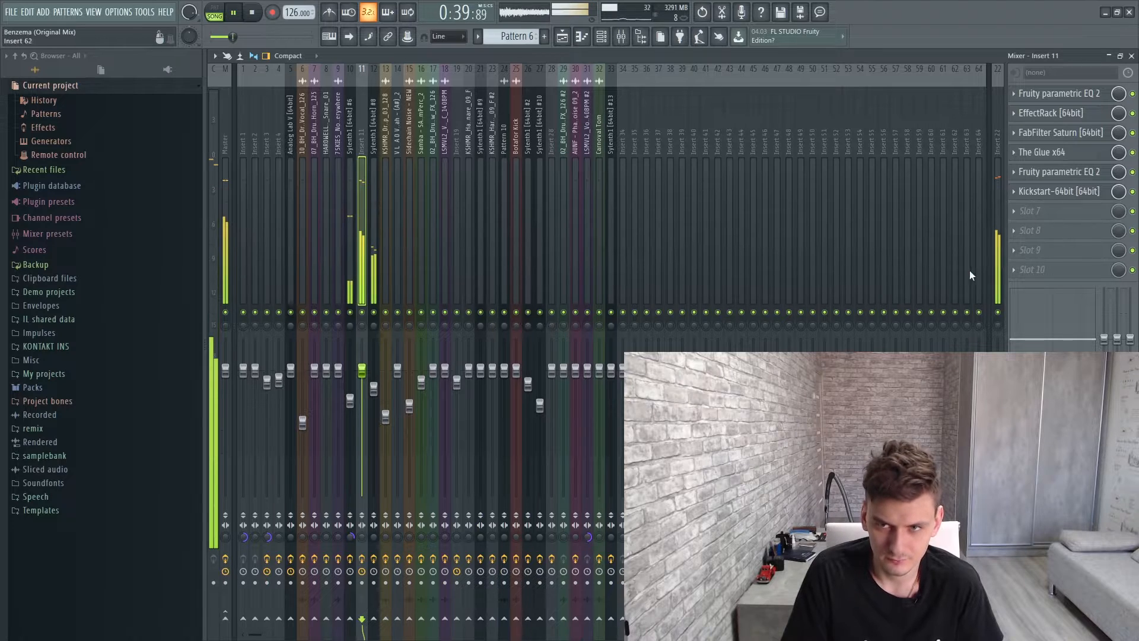
key("space")
Inspect the DJMFilter and Fruity parametric EQ 2 effects on mixer Insert 22
left_click(999, 240)
left_click(1051, 95)
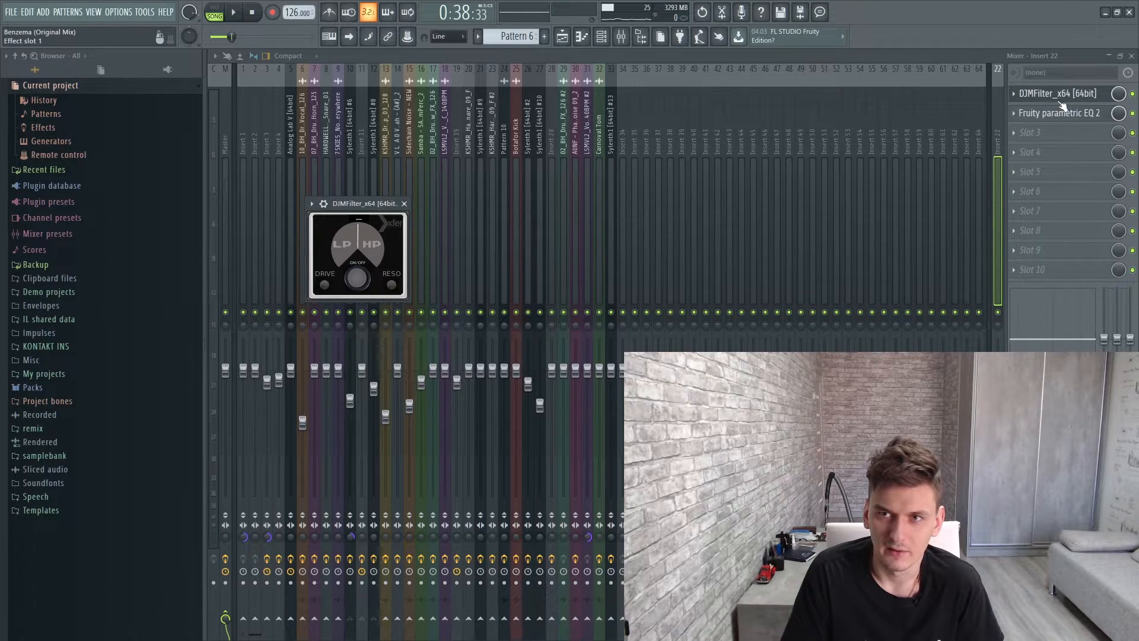
left_click(1070, 116)
left_click(1075, 95)
key("Escape")
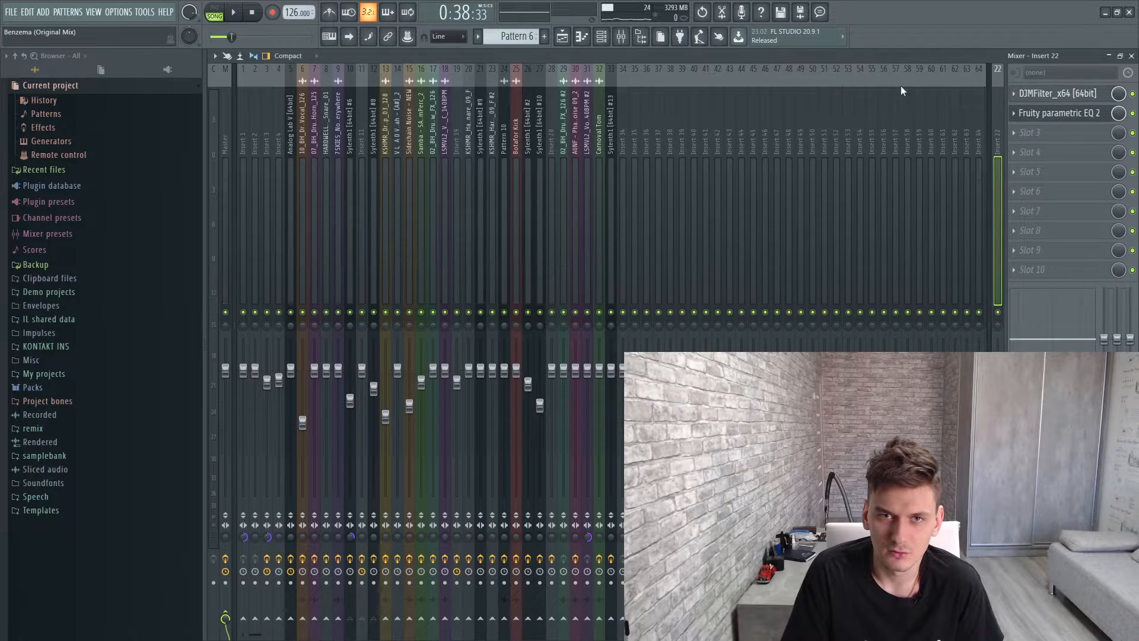
Solo the KSHMR Drop Clap loop on Track 10 in the playlist, play it from just before bar 18, and unsolo it
left_click(565, 36)
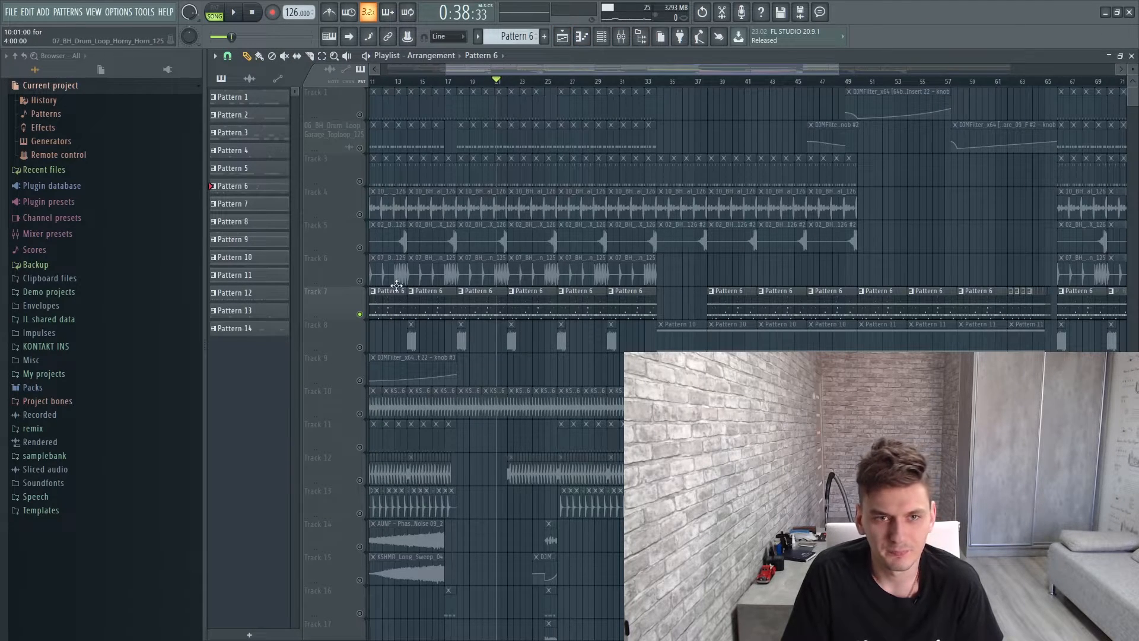
right_click(359, 314)
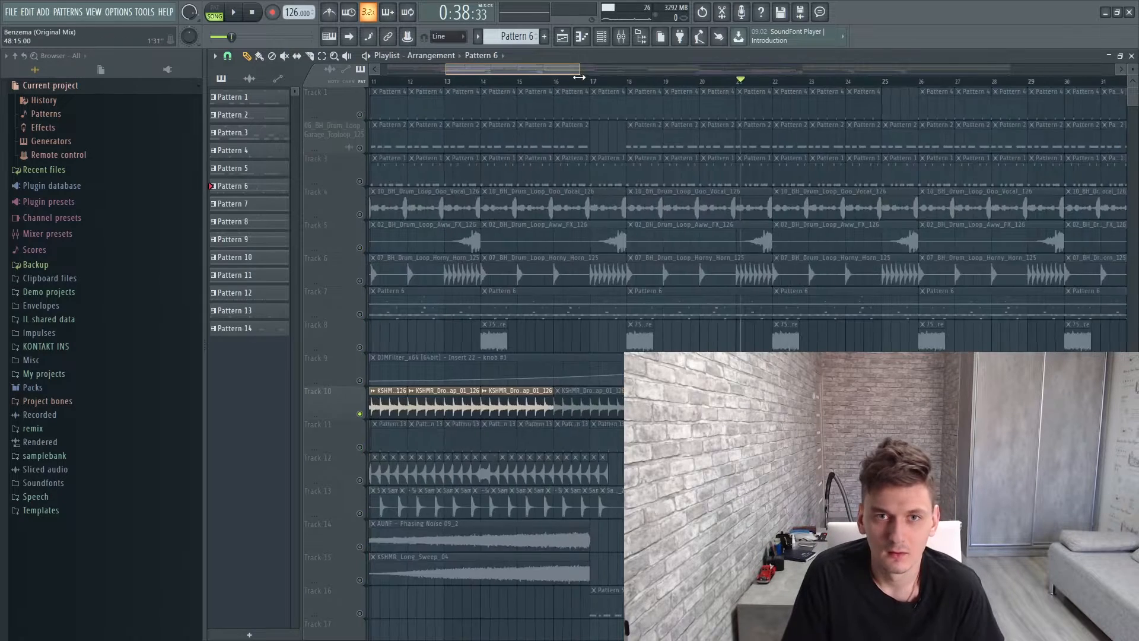
left_click_drag(579, 75, 569, 75)
left_click(560, 80)
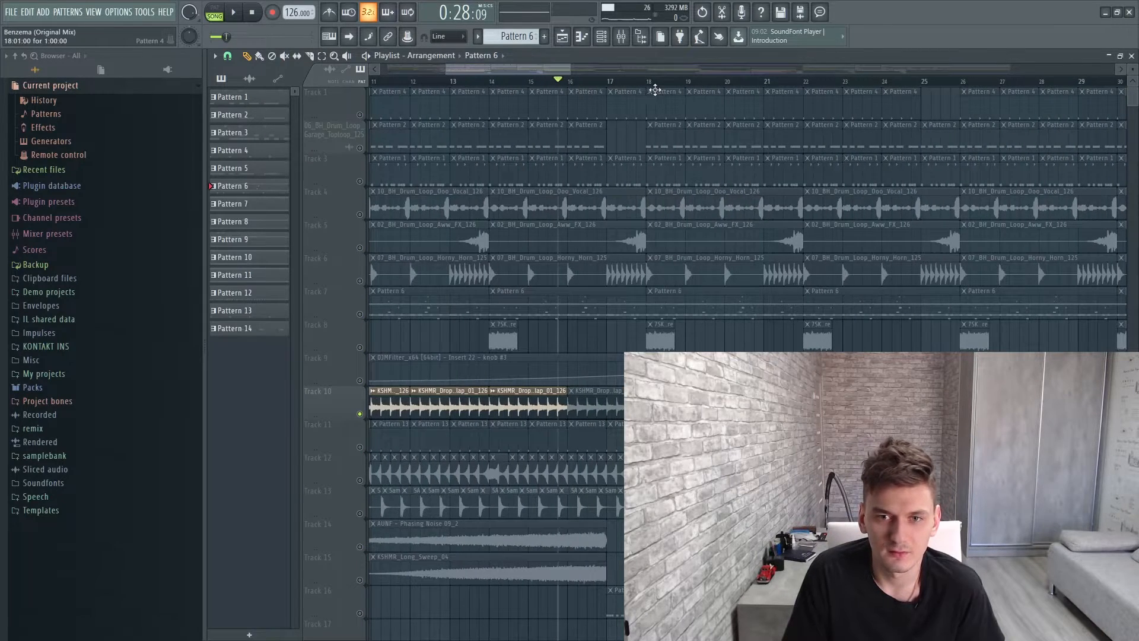
left_click(630, 80)
key("space")
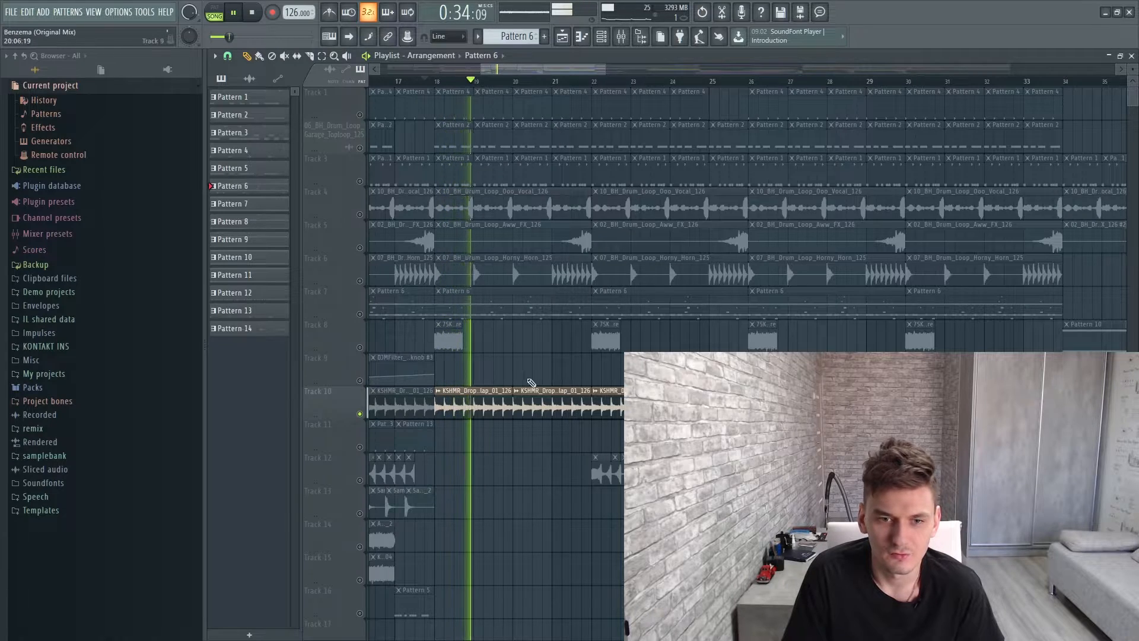
scroll(520, 403, "down", 3)
scroll(519, 403, "up", 3)
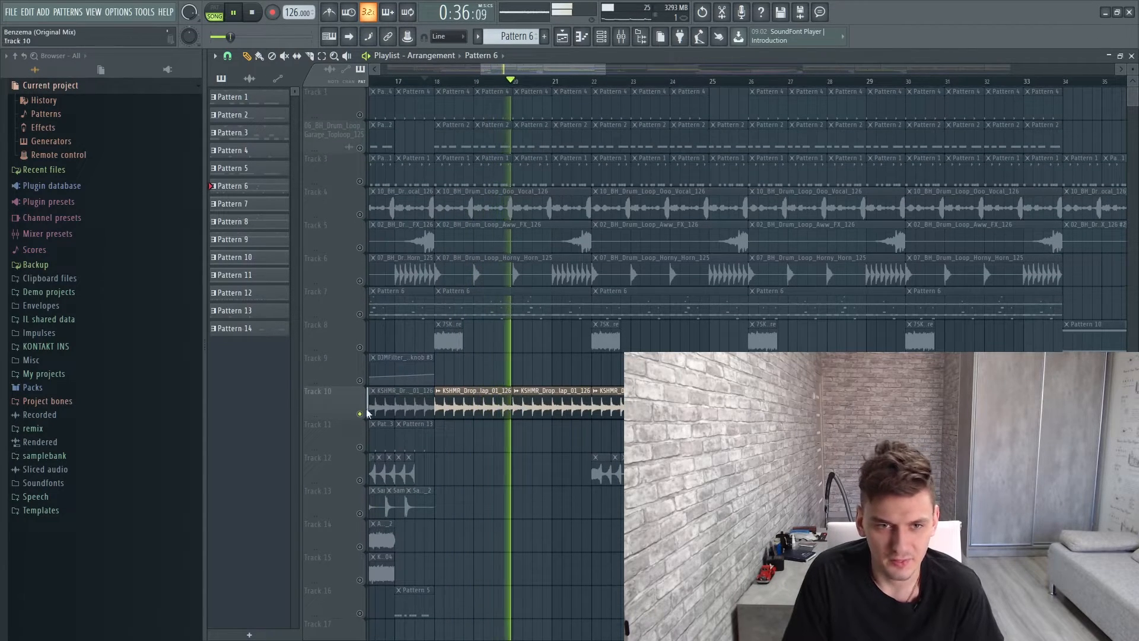
right_click(359, 413)
key("space")
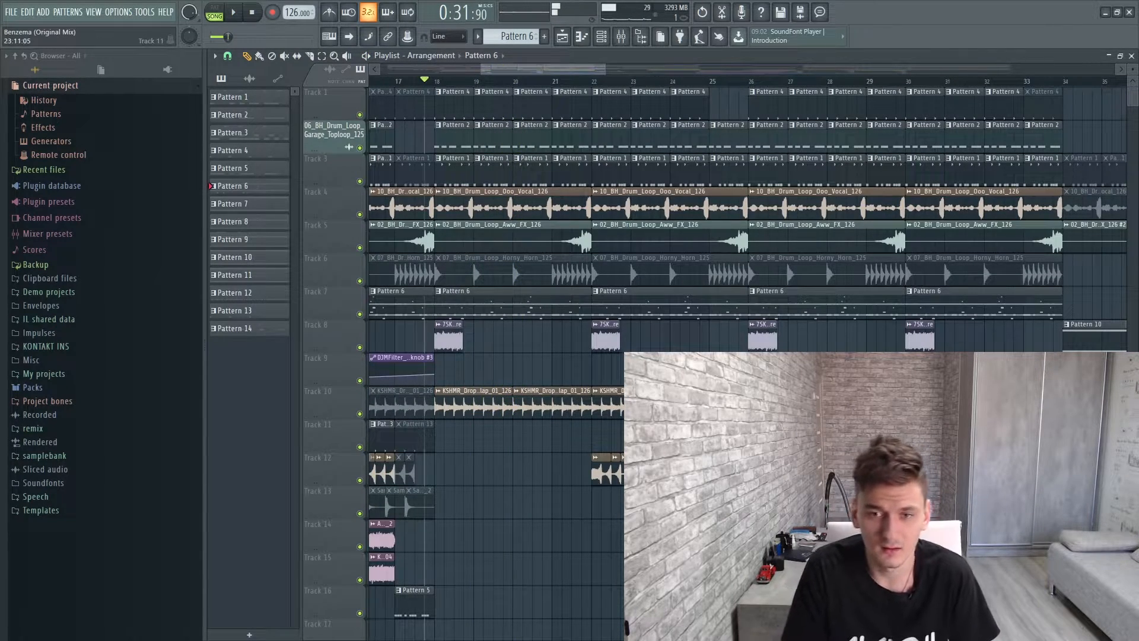
Move the playback position to bar 22 and solo Track 12 with the Sidechain Noise clips
scroll(629, 392, "down", 1)
left_click_drag(540, 68, 572, 82)
left_click(425, 82)
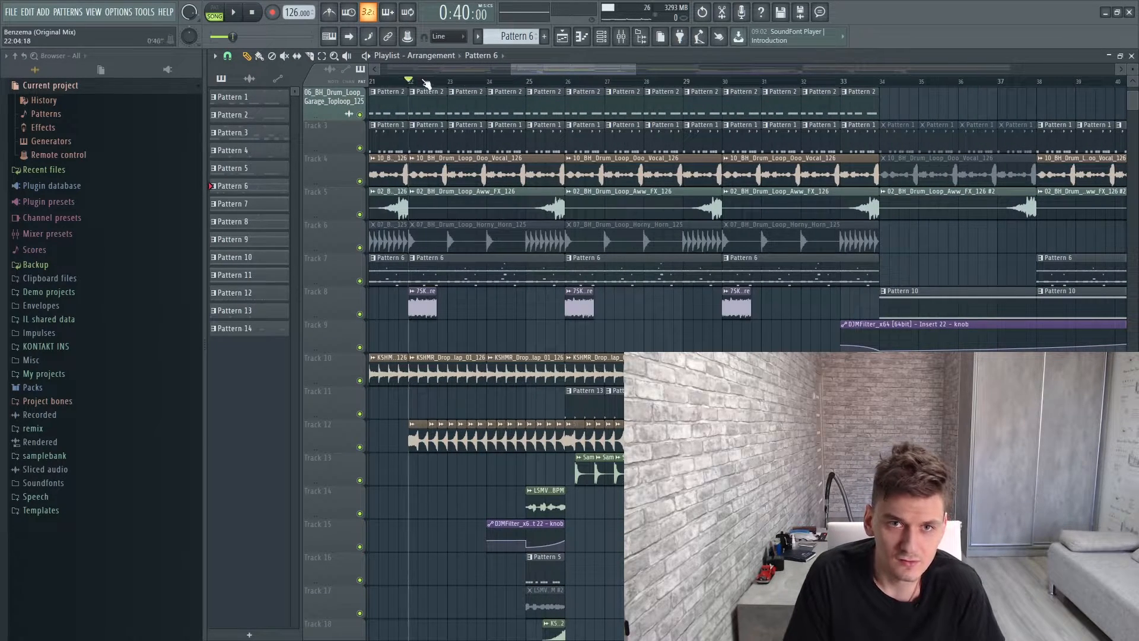
left_click_drag(644, 70, 572, 71)
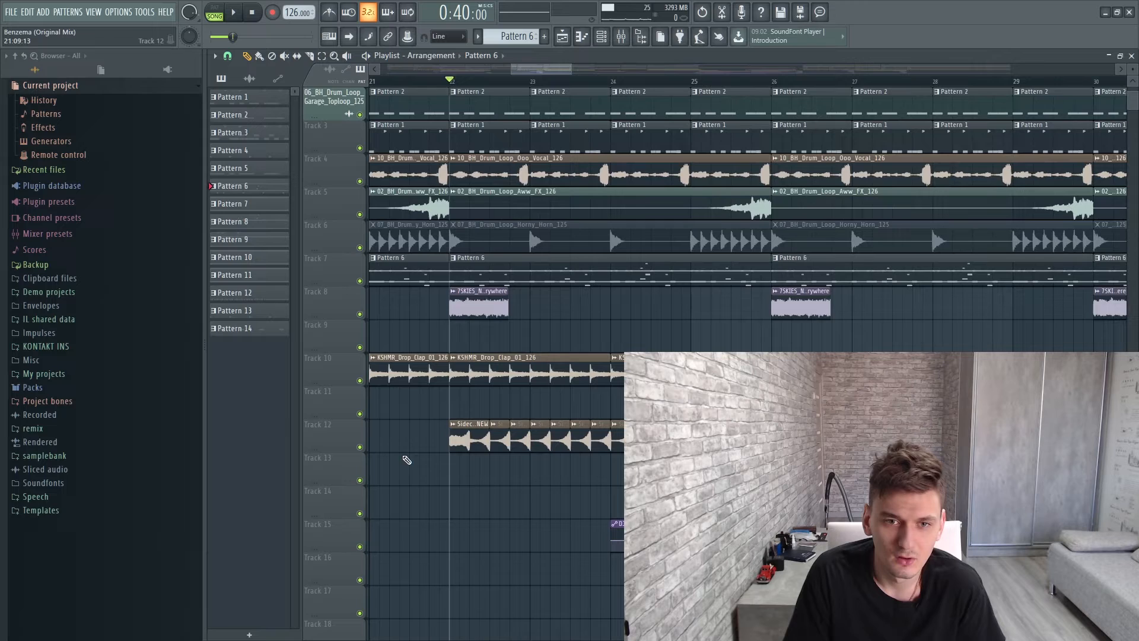
right_click(360, 447)
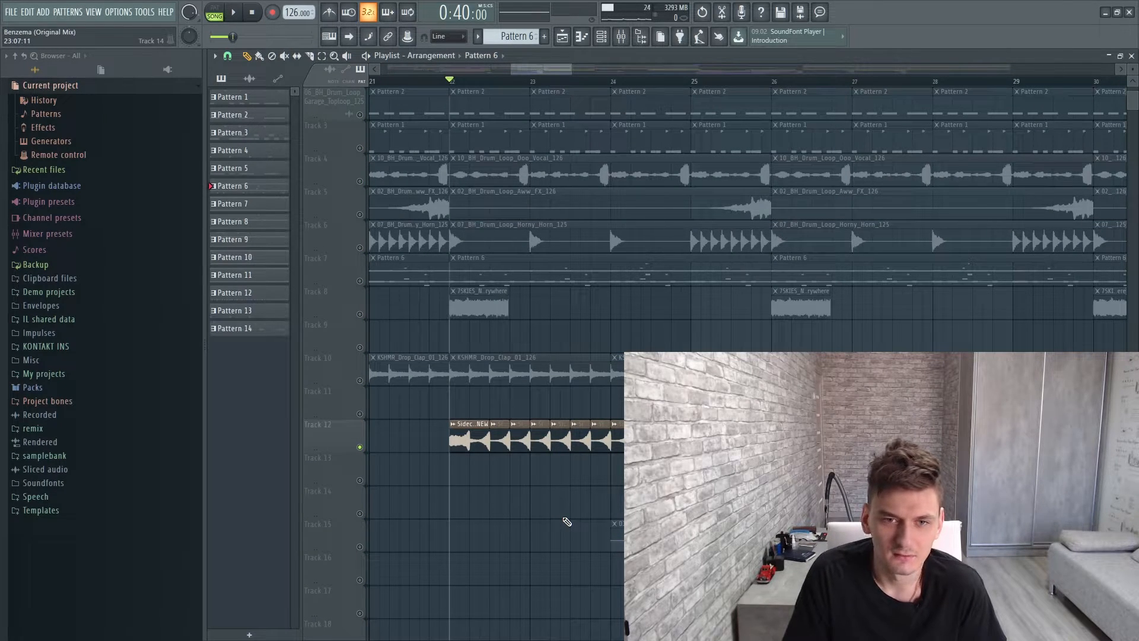
Play the soloed Sidechain Noise clips on Track 12 and open their sample settings and mixer track
key("space")
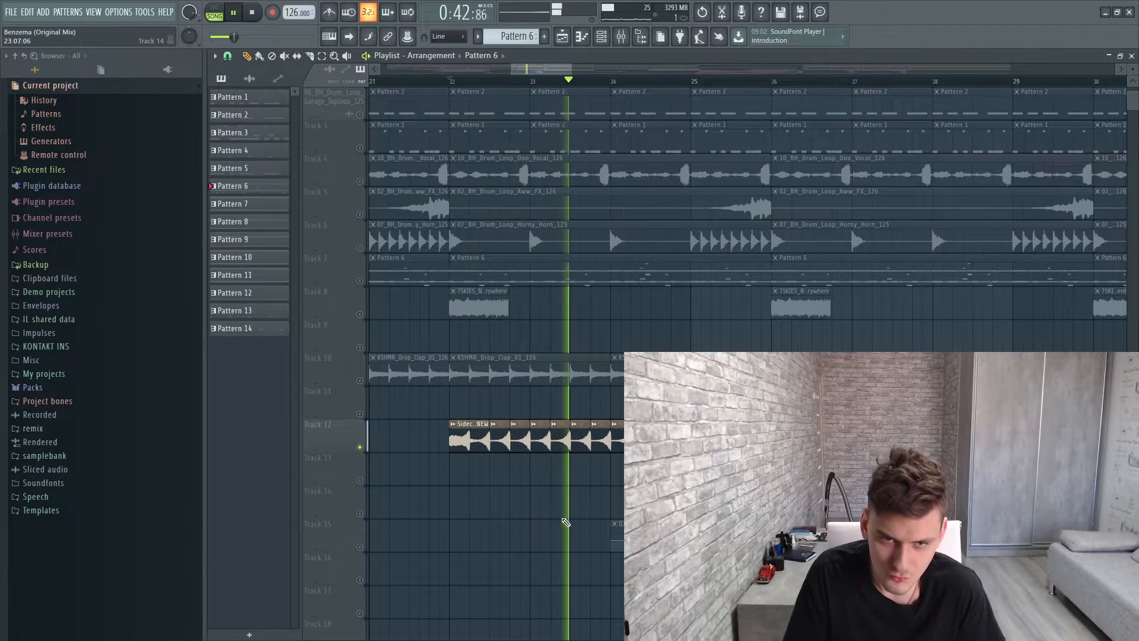
double_click(463, 431)
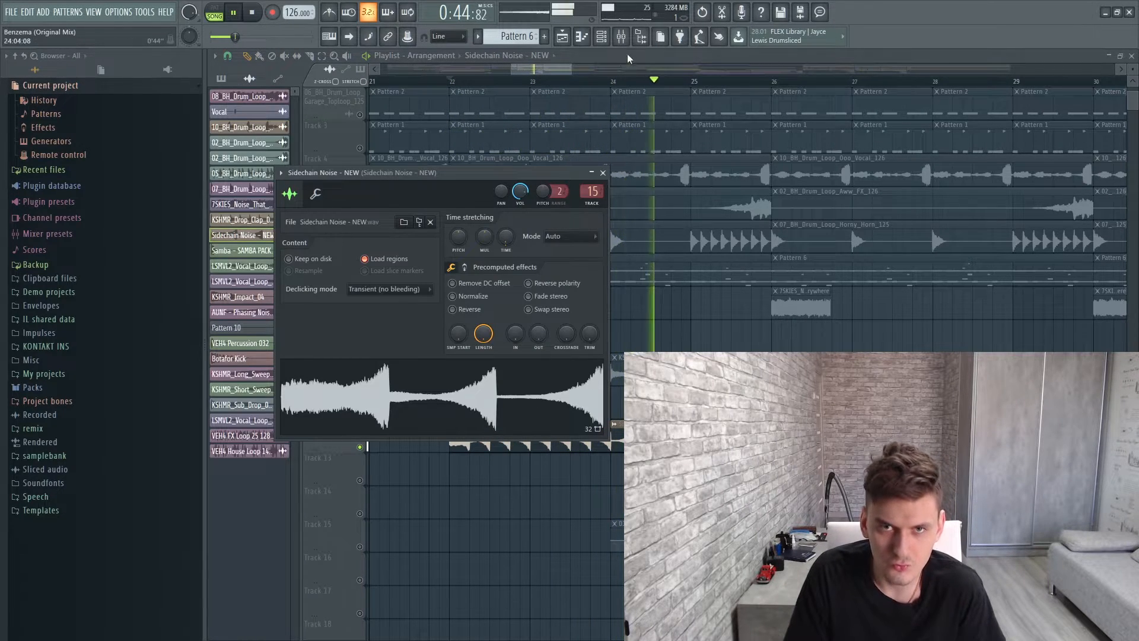
left_click(621, 36)
key("space")
Inspect the Fruity parametric EQ 2 and Kickstart effects on the Sidechain Noise mixer track
left_click(1059, 93)
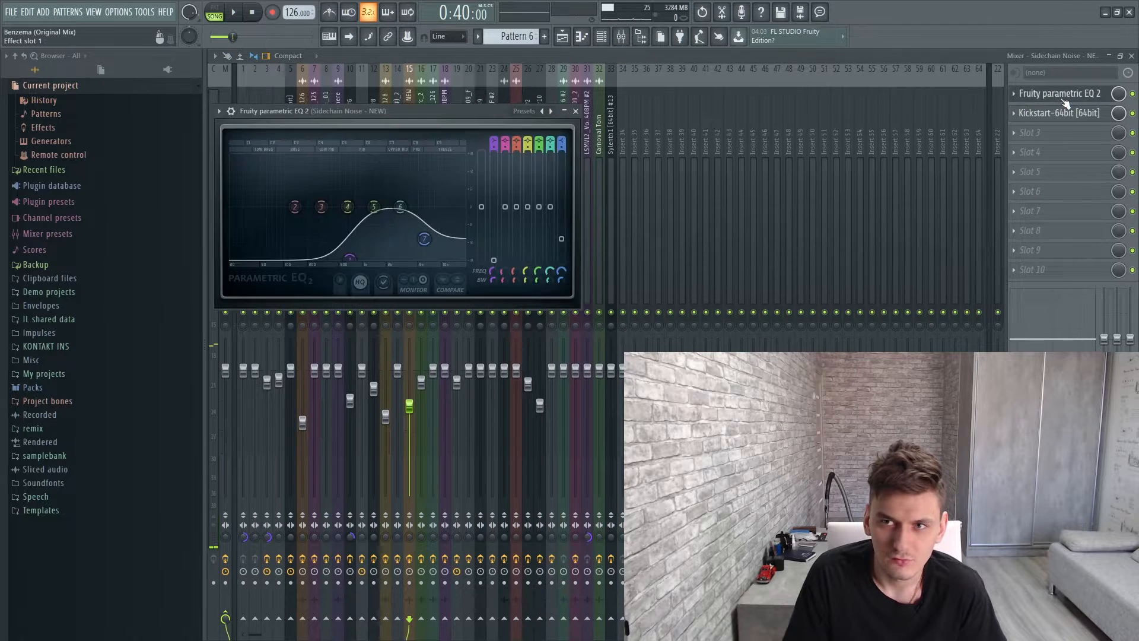
left_click(1059, 94)
left_click(1059, 113)
left_click(1059, 112)
left_click(1059, 112)
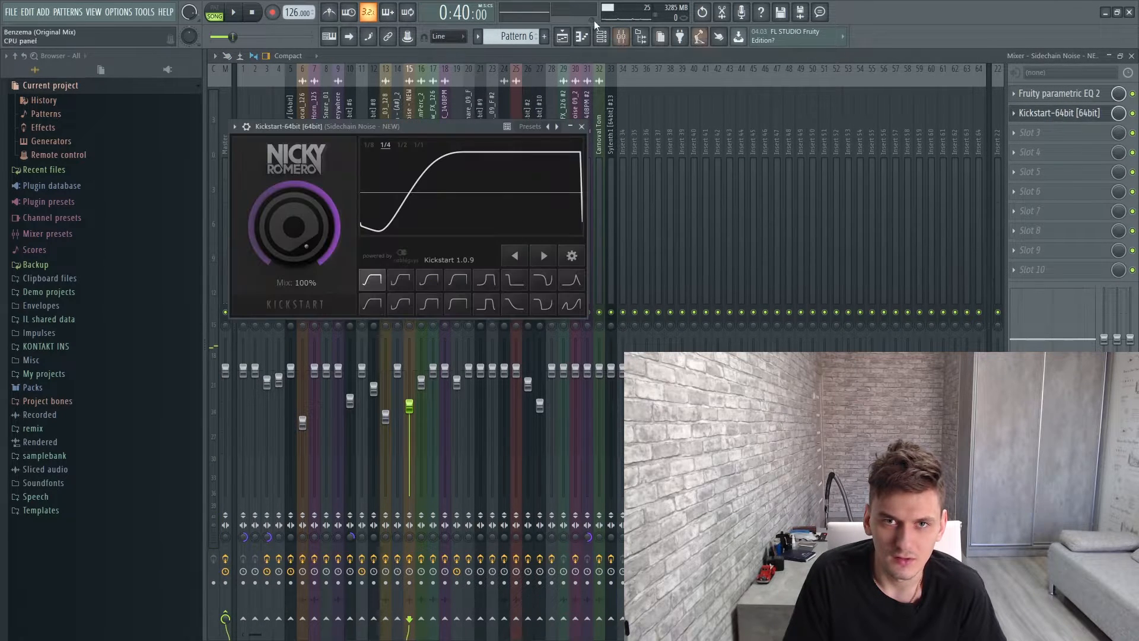
Return to the playlist, unsolo Track 12, and play all layers together from bar 18
left_click(564, 37)
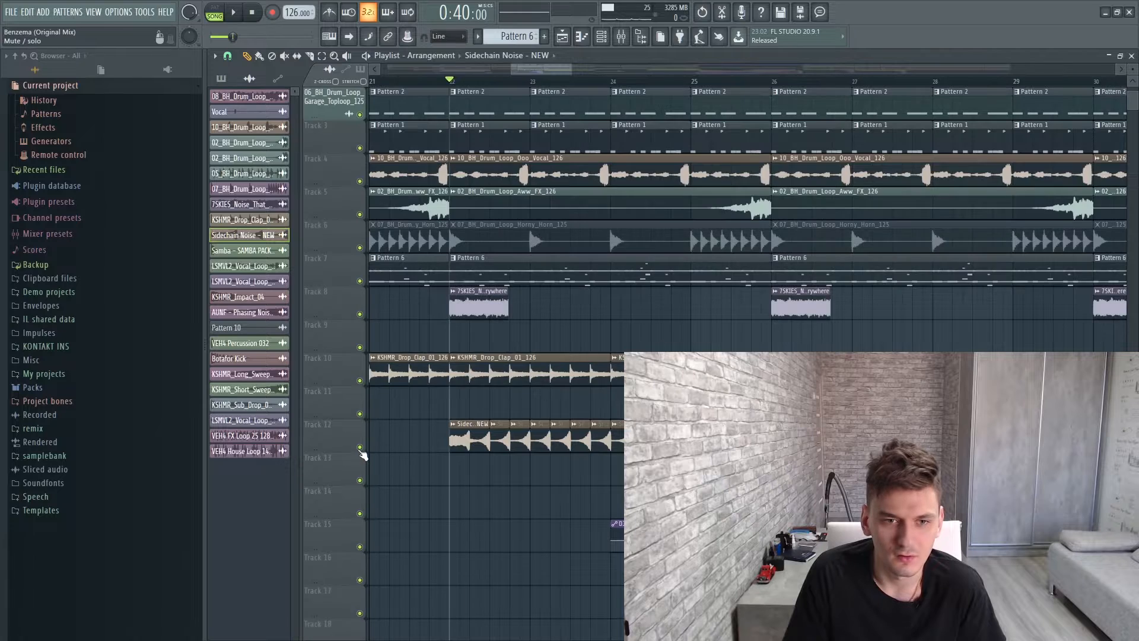
left_click_drag(572, 70, 635, 71)
left_click_drag(600, 72, 573, 80)
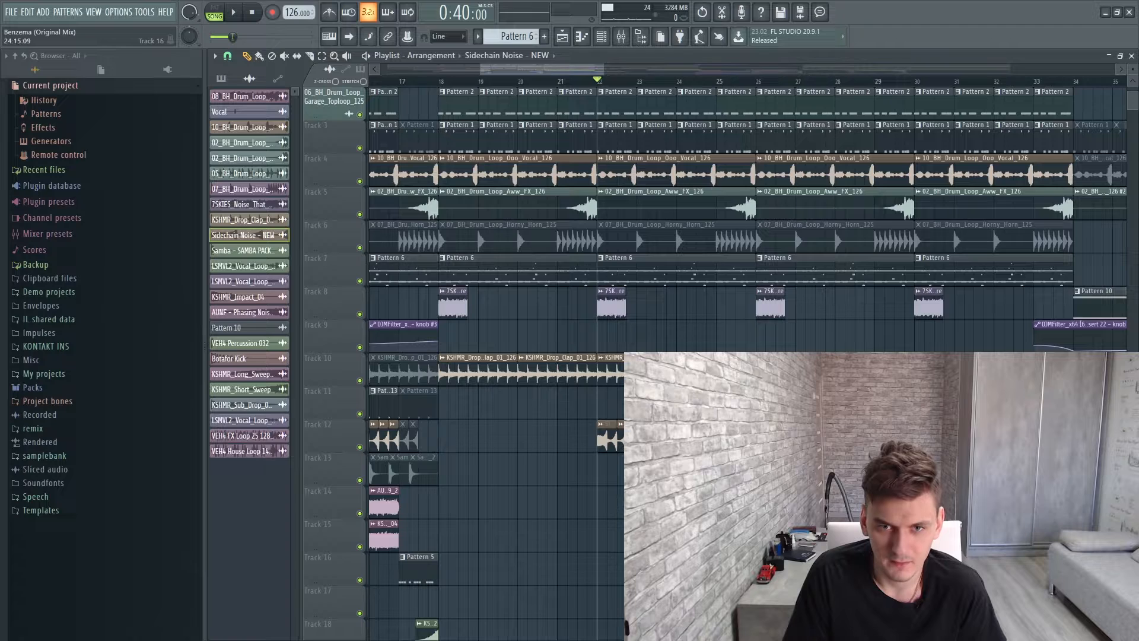
left_click(443, 80)
key("space")
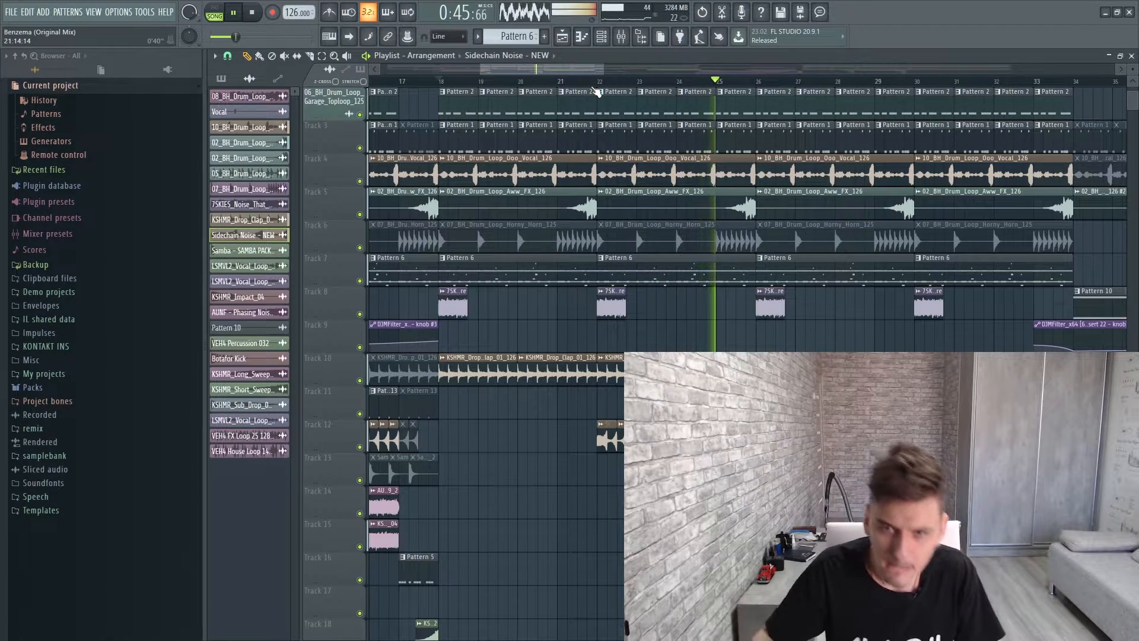
key("space")
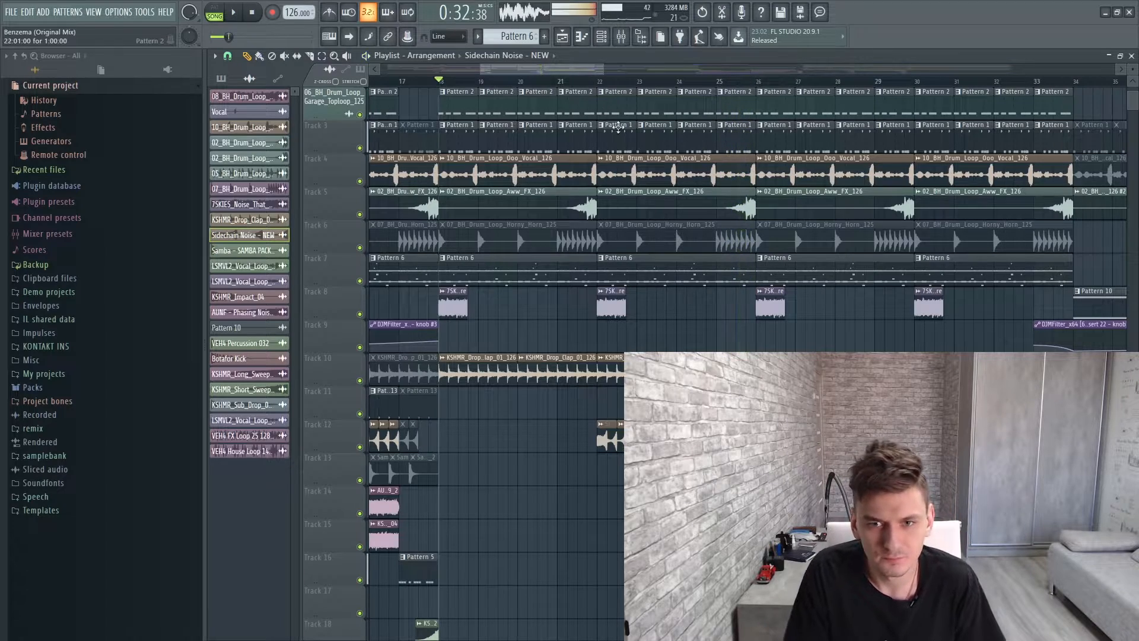
Examine the arrangement around bars 24 to 34 and inspect the LSMVL2_Vocal_Loop_06_D#_120BPM clip's sample settings on Track 14
left_click_drag(562, 87, 571, 92)
left_click_drag(638, 72, 602, 73)
left_click_drag(590, 72, 602, 73)
scroll(566, 383, "down", 2)
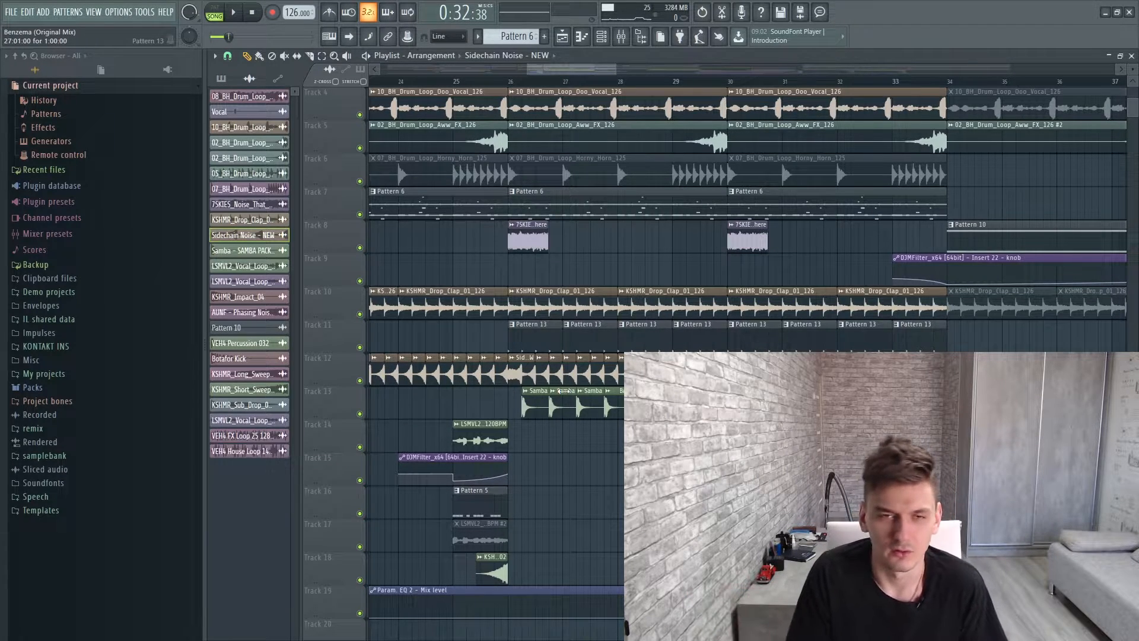
scroll(619, 70, "up", 4)
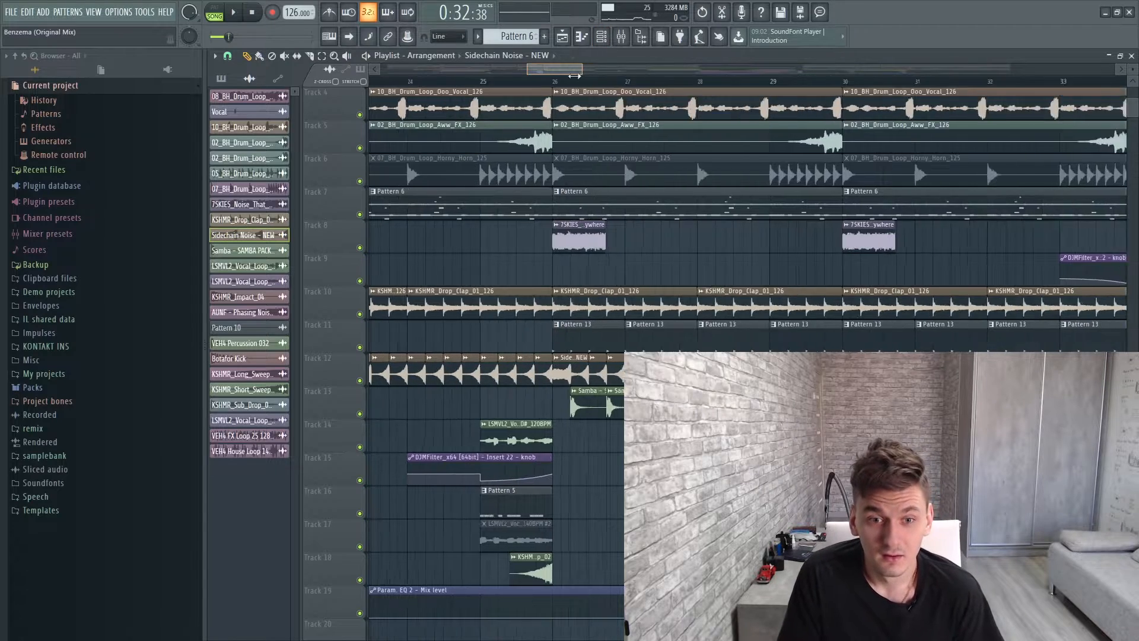
scroll(559, 72, "down", 4)
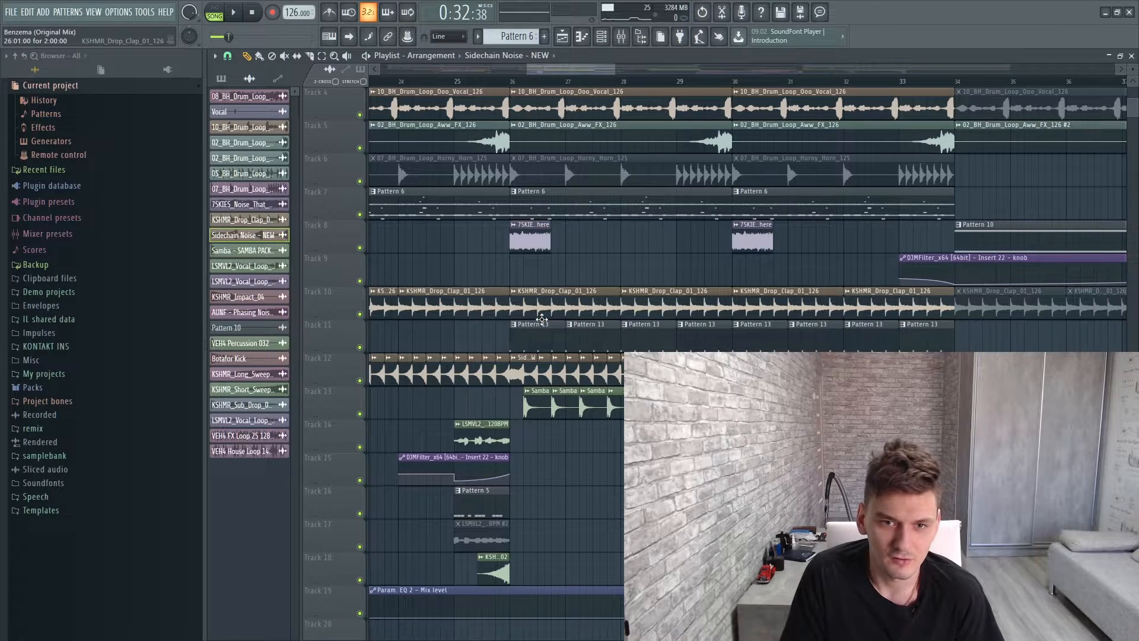
scroll(621, 76, "up", 1)
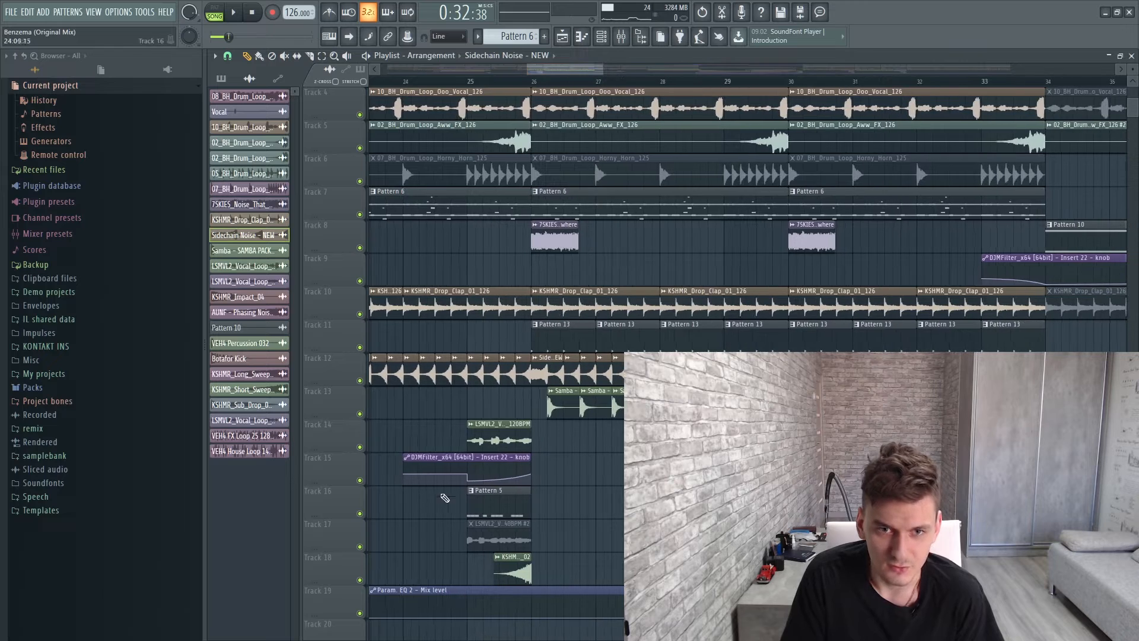
double_click(486, 427)
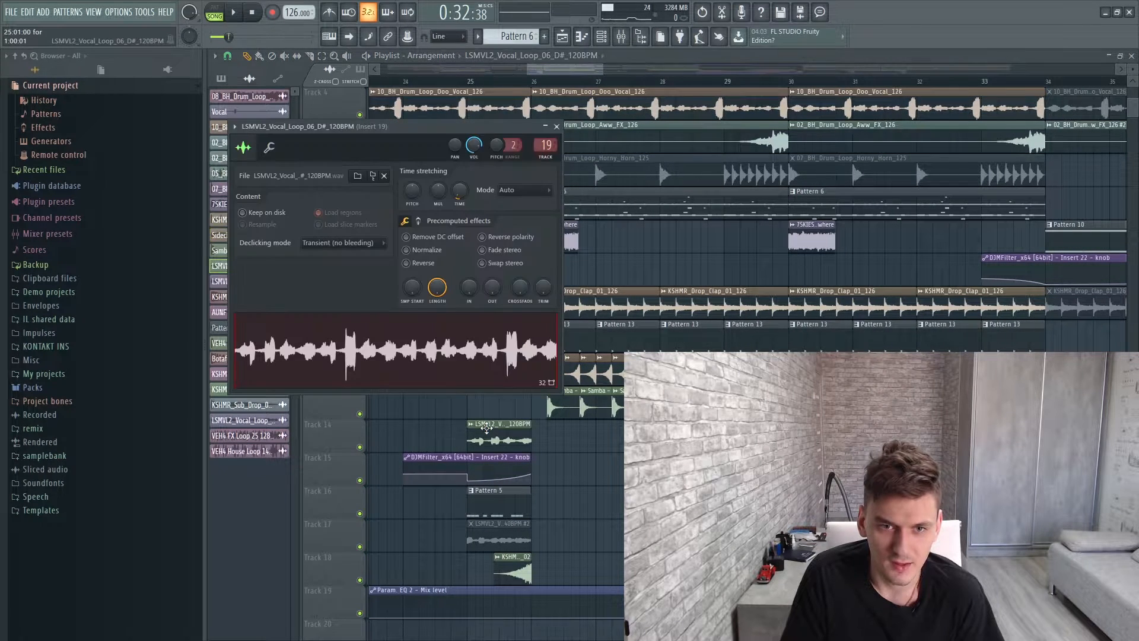
left_click(562, 133)
Solo Track 14 and play its vocal loop from just before bar 25
right_click(360, 447)
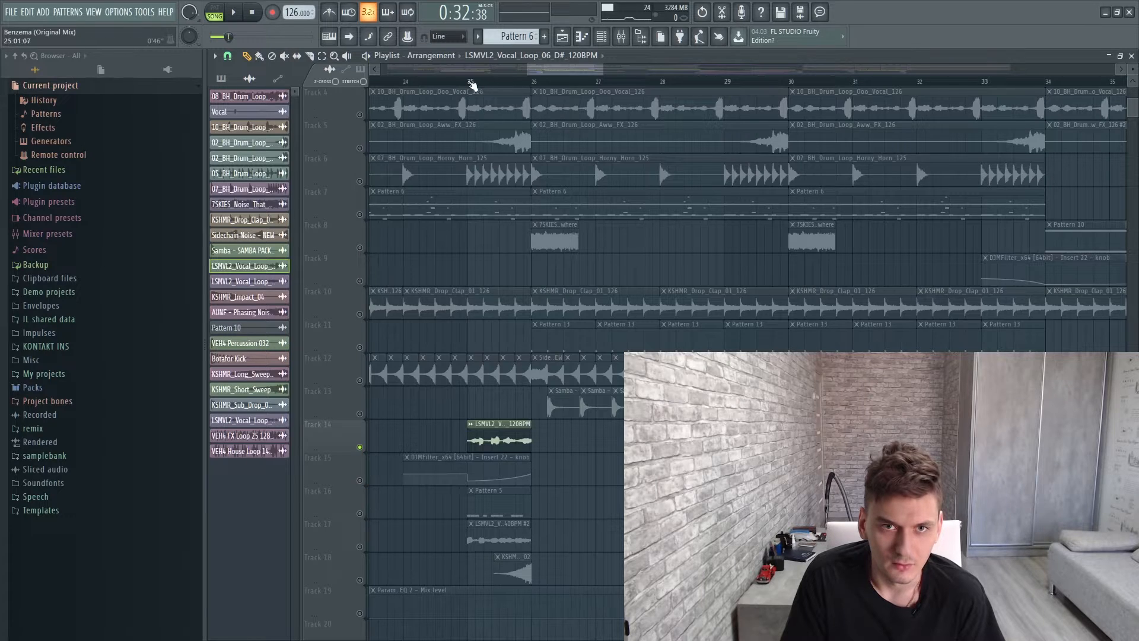
left_click(461, 82)
key("space")
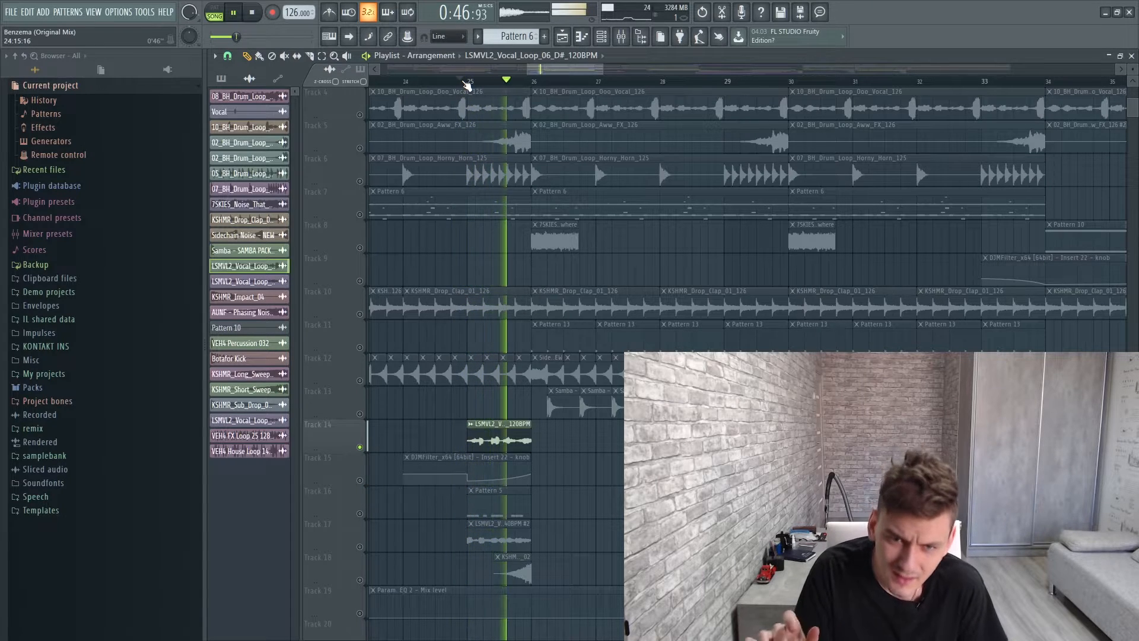
key("space")
Unmute Track 15's DJMFilter automation, Track 7's Pattern 6 and Track 16's Pattern 5, and play them with the vocal loop from within bar 24
left_click(359, 480)
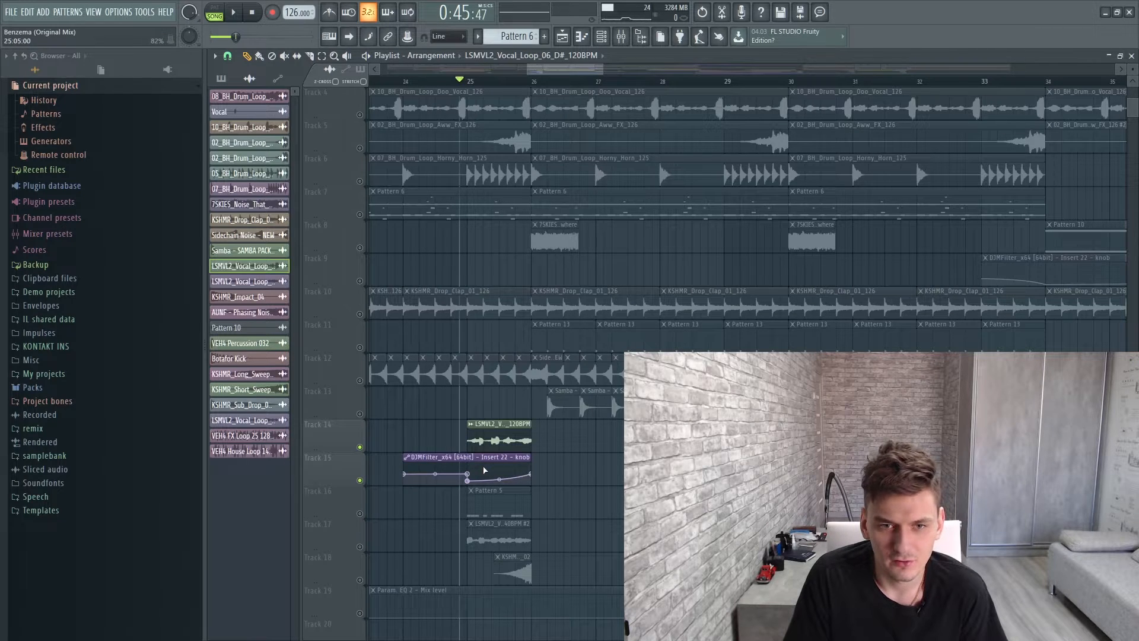
scroll(485, 470, "up", 2)
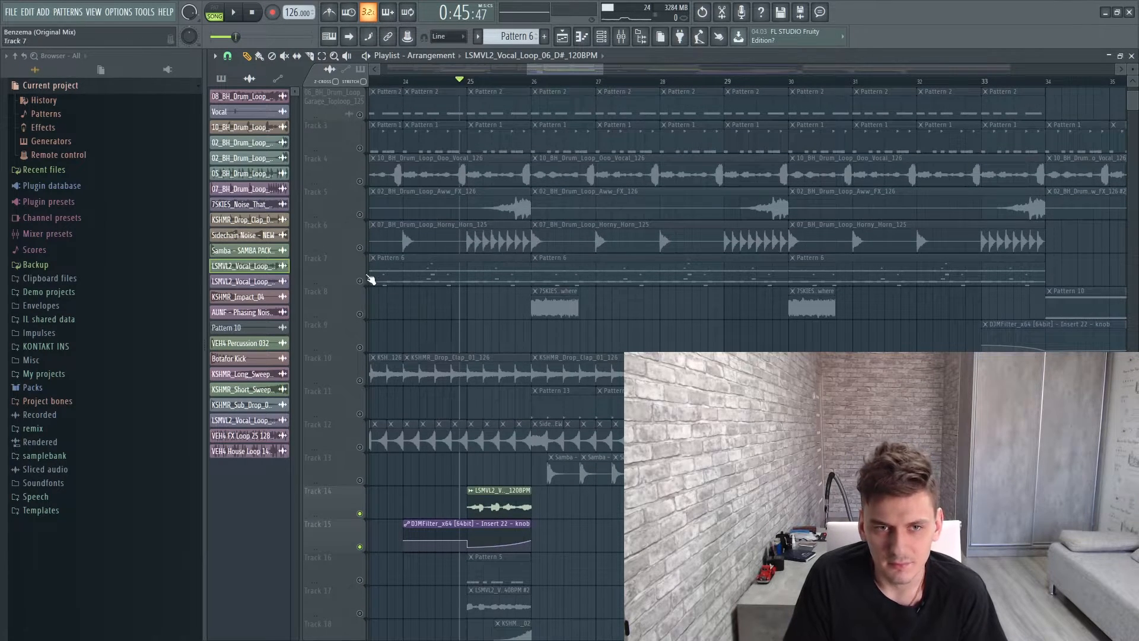
left_click(360, 281)
scroll(500, 516, "down", 1)
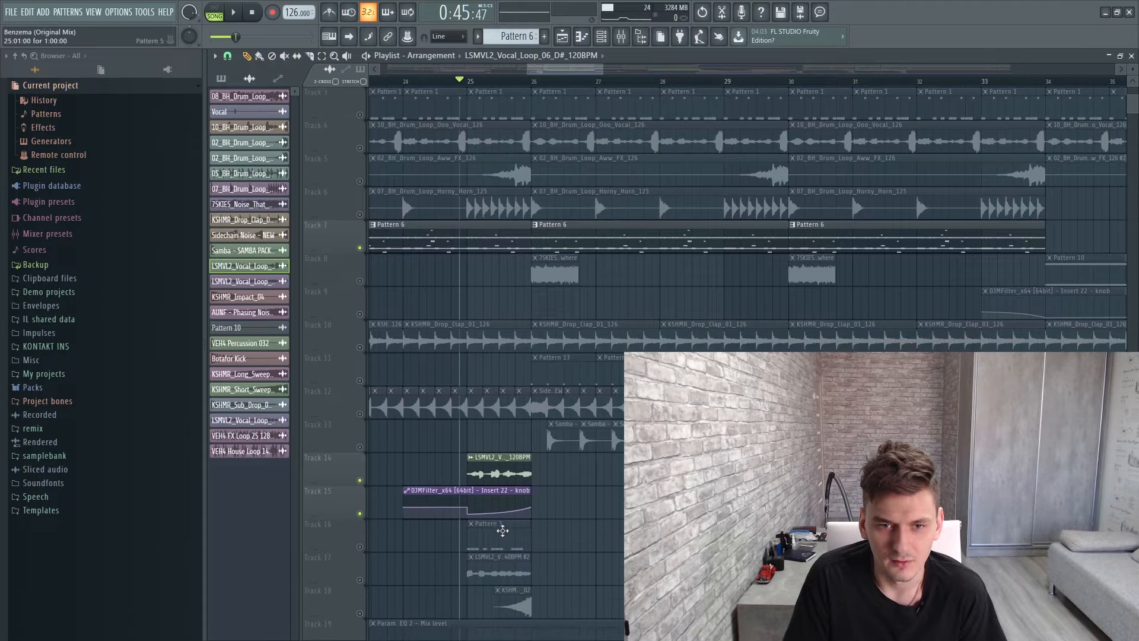
scroll(503, 476, "down", 2)
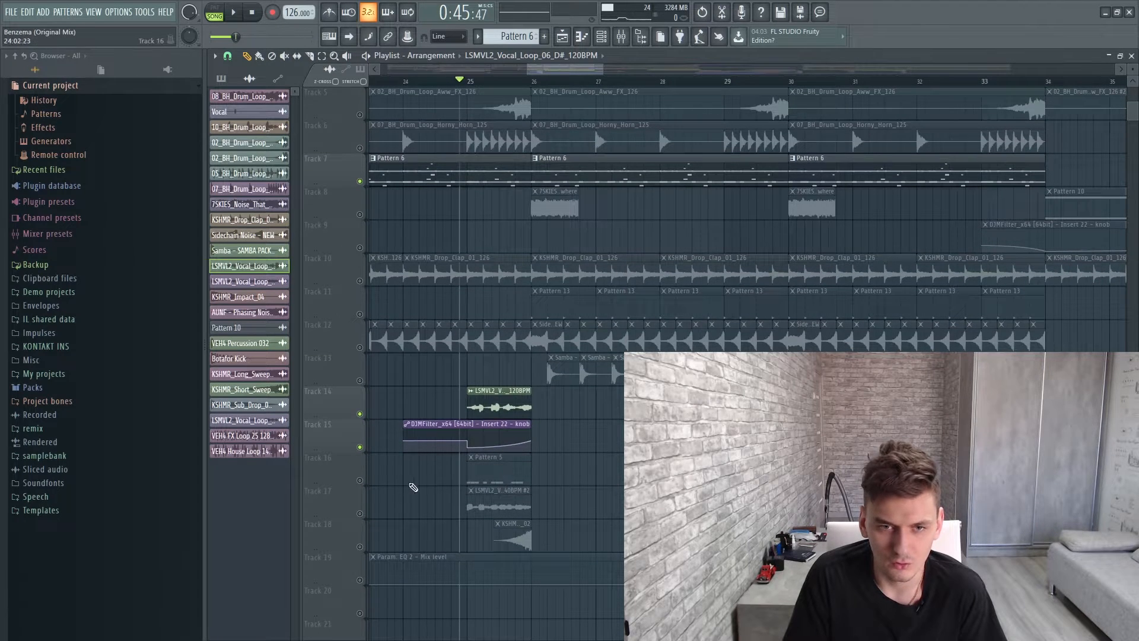
left_click(360, 480)
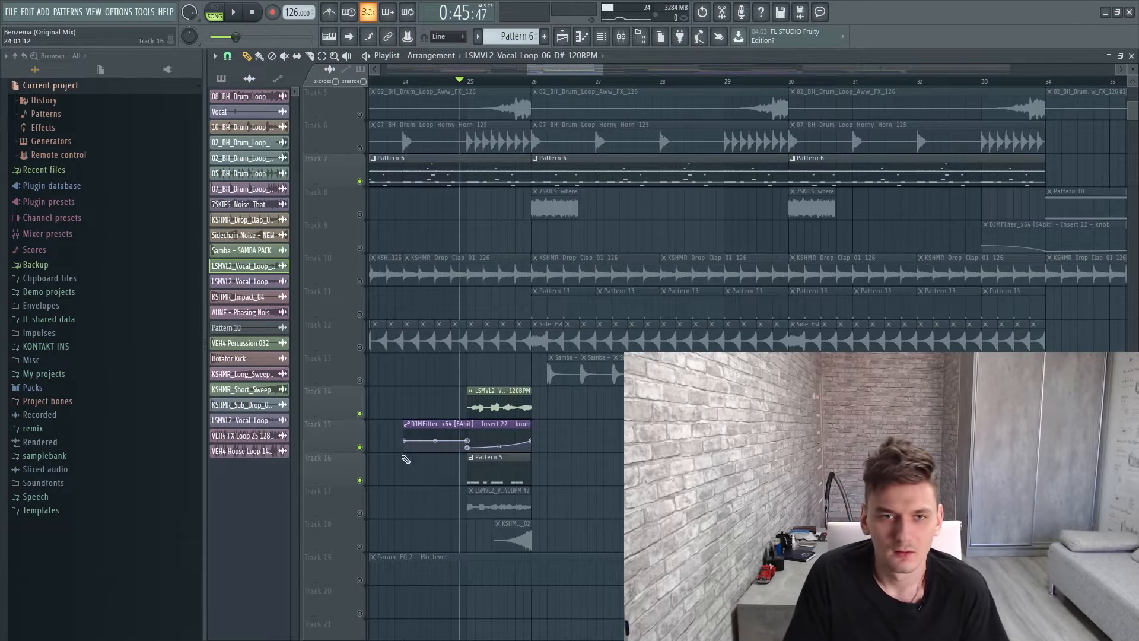
left_click(428, 83)
key("space")
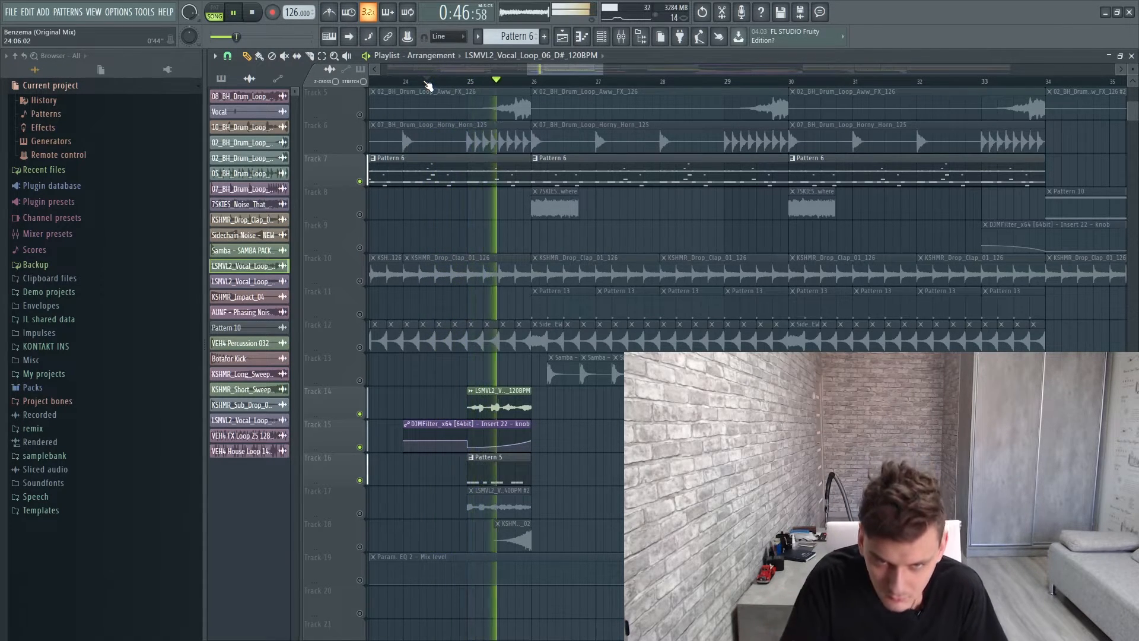
key("space")
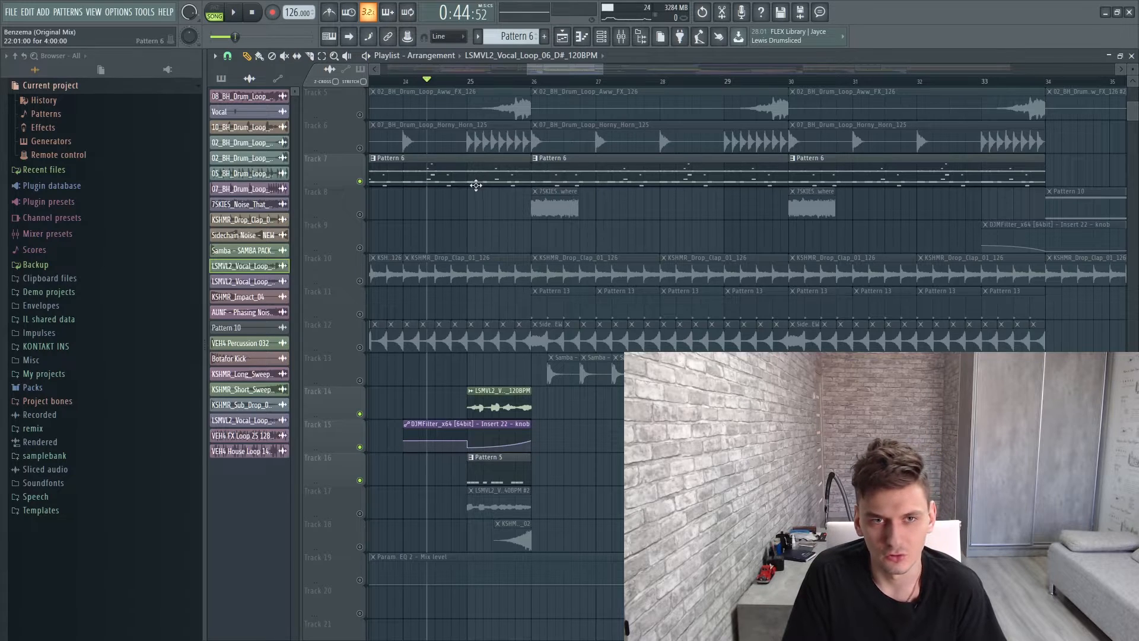
Replay the passage from within bar 24 with the vocal loop on Track 14 muted
key("space")
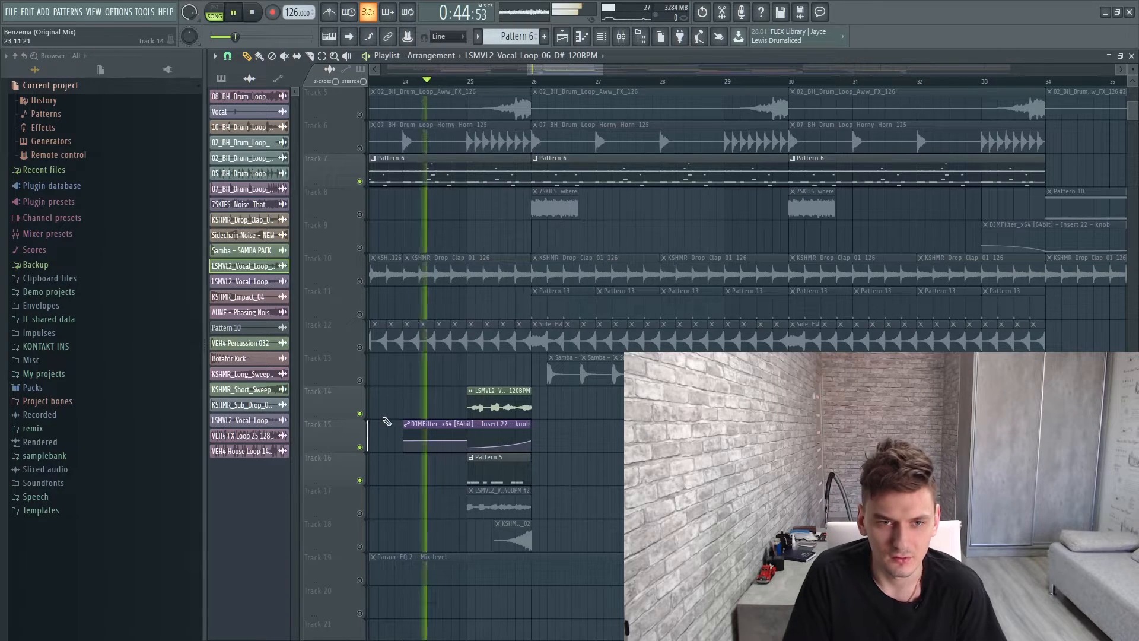
left_click(360, 414)
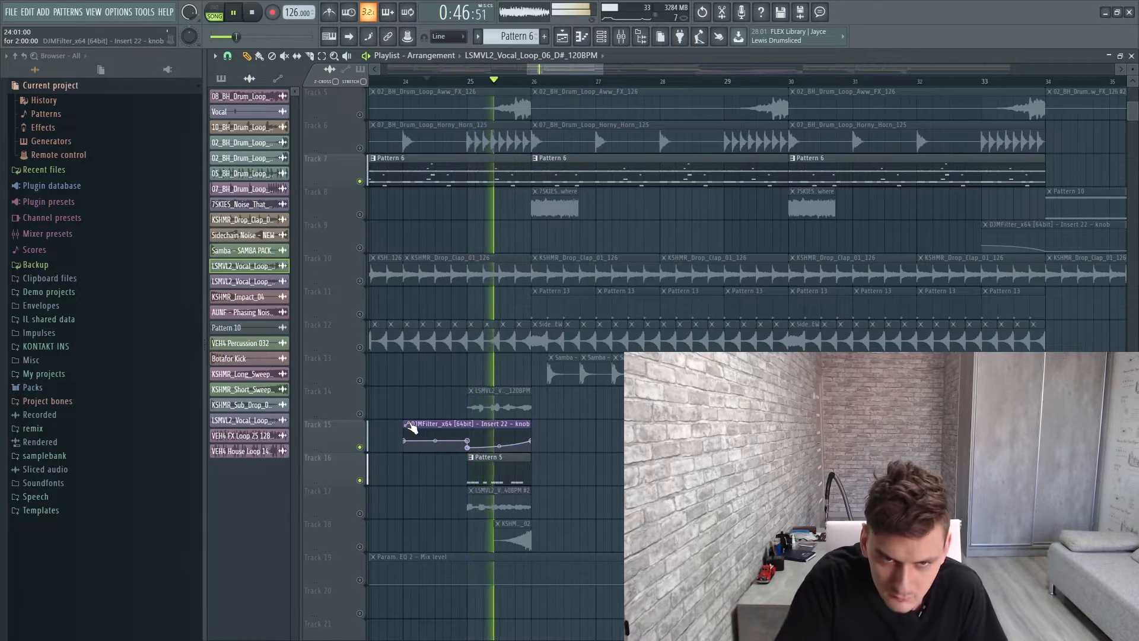
key("space")
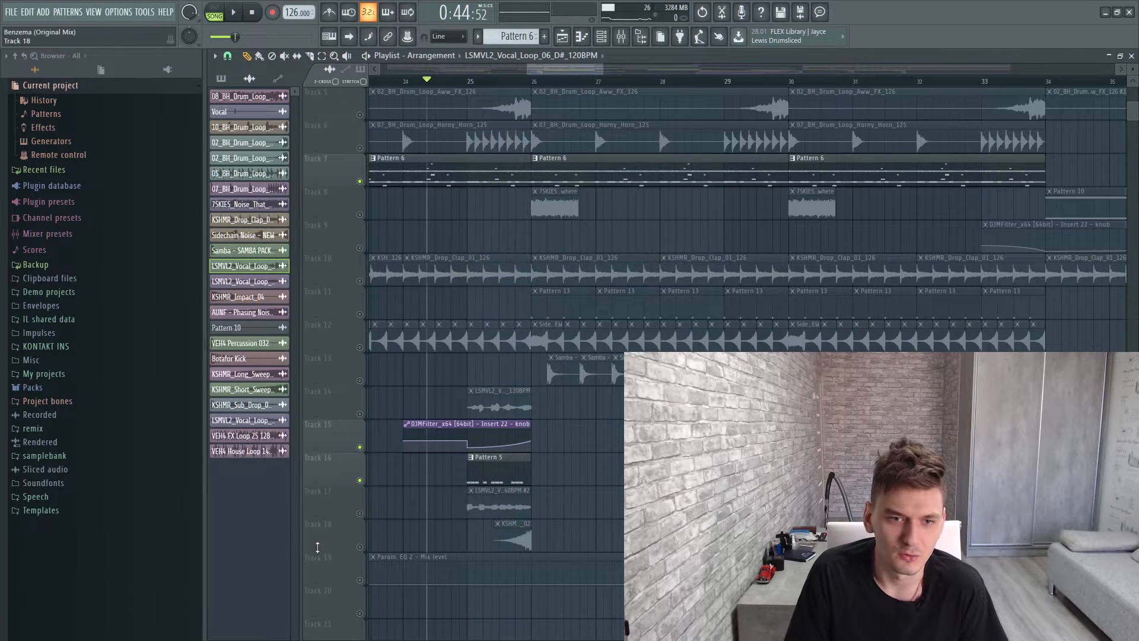
Re-enable all playlist tracks and inspect the sample settings of the KSHMR_Short_Sweep_02 clip on Track 18
right_click(360, 547)
right_click(360, 547)
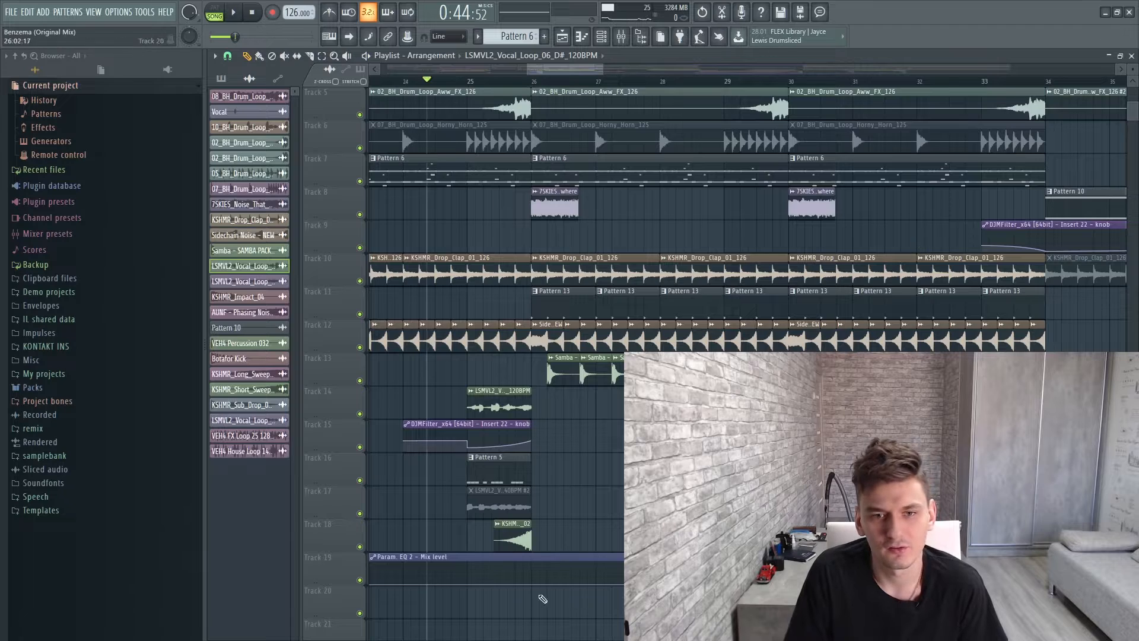
double_click(519, 532)
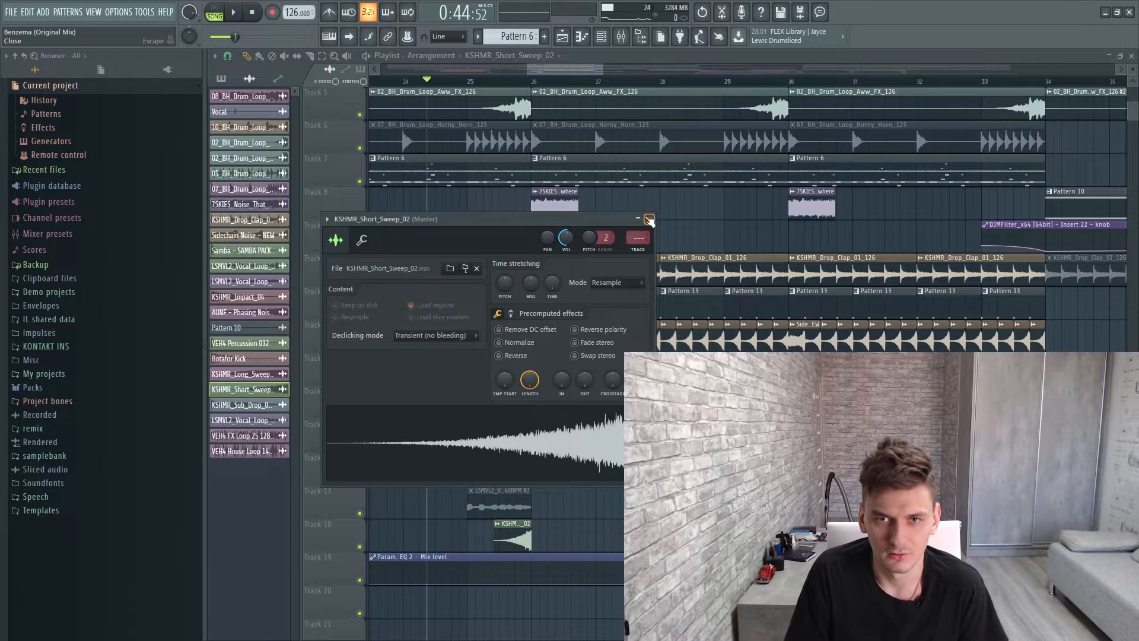
left_click(649, 220)
Play the full arrangement from within bar 24 and inspect the Samba FlamPerc_2 sample on Track 13
key("space")
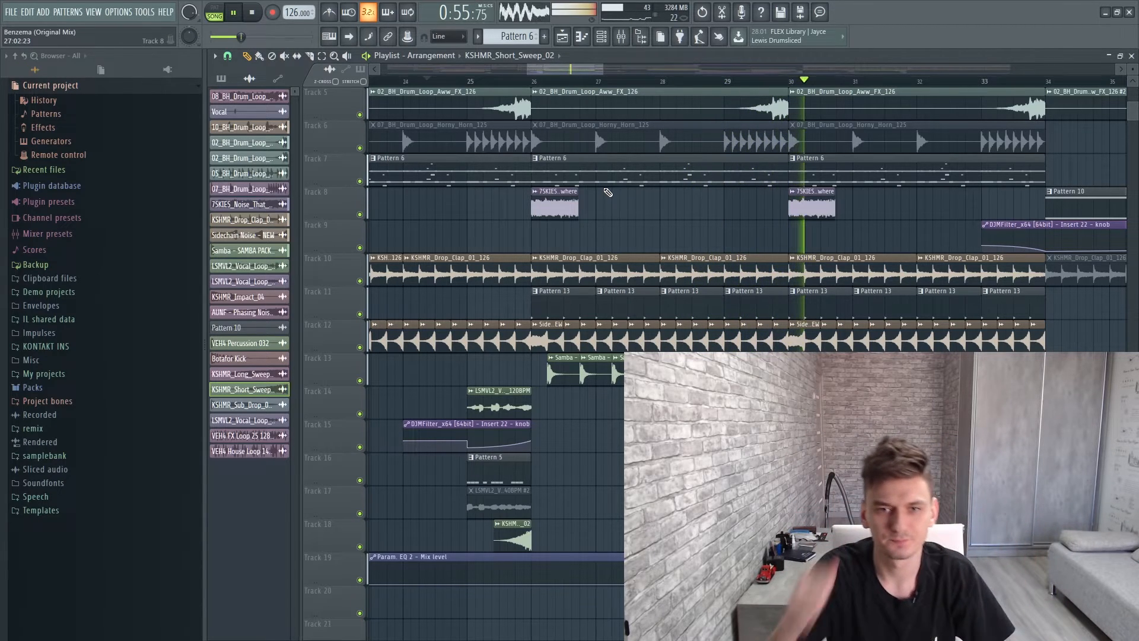
key("space")
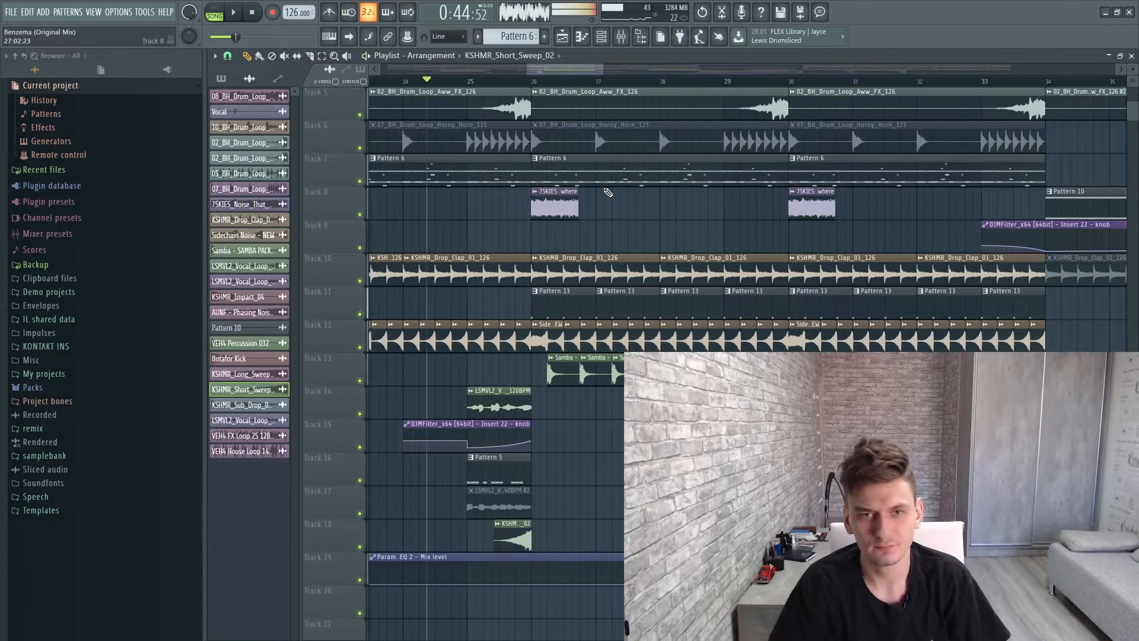
scroll(510, 403, "down", 2)
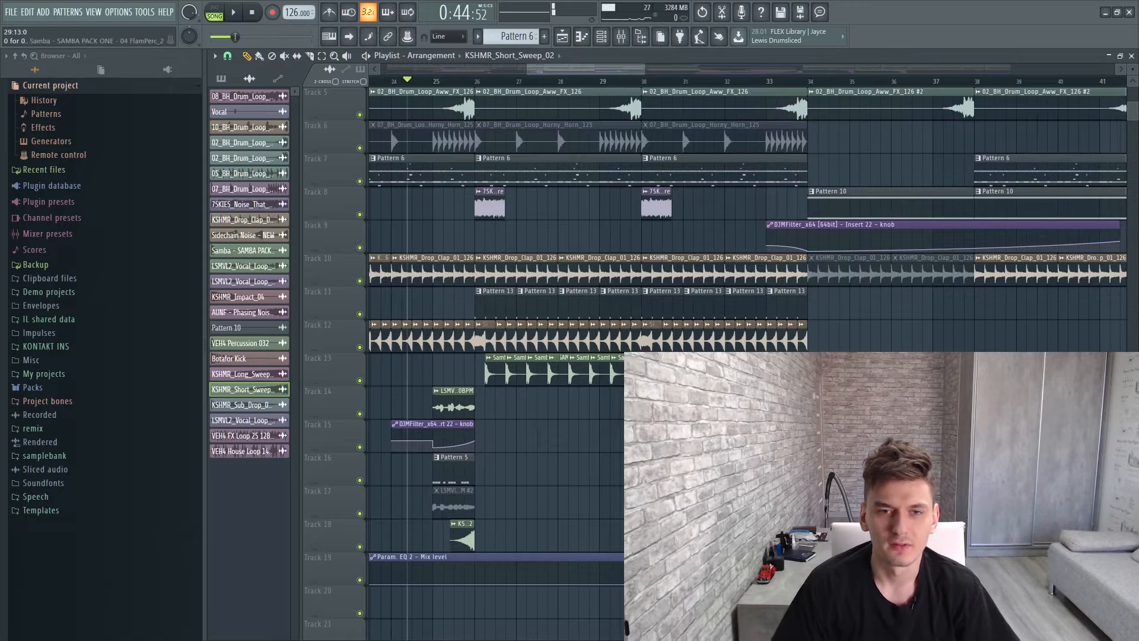
double_click(489, 379)
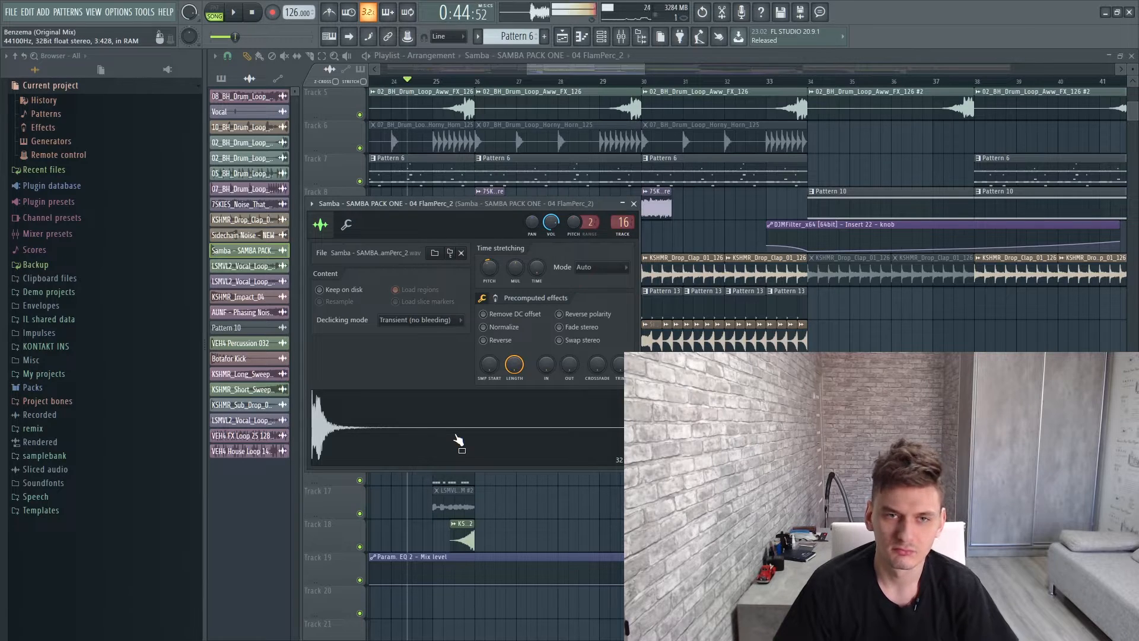
left_click(634, 203)
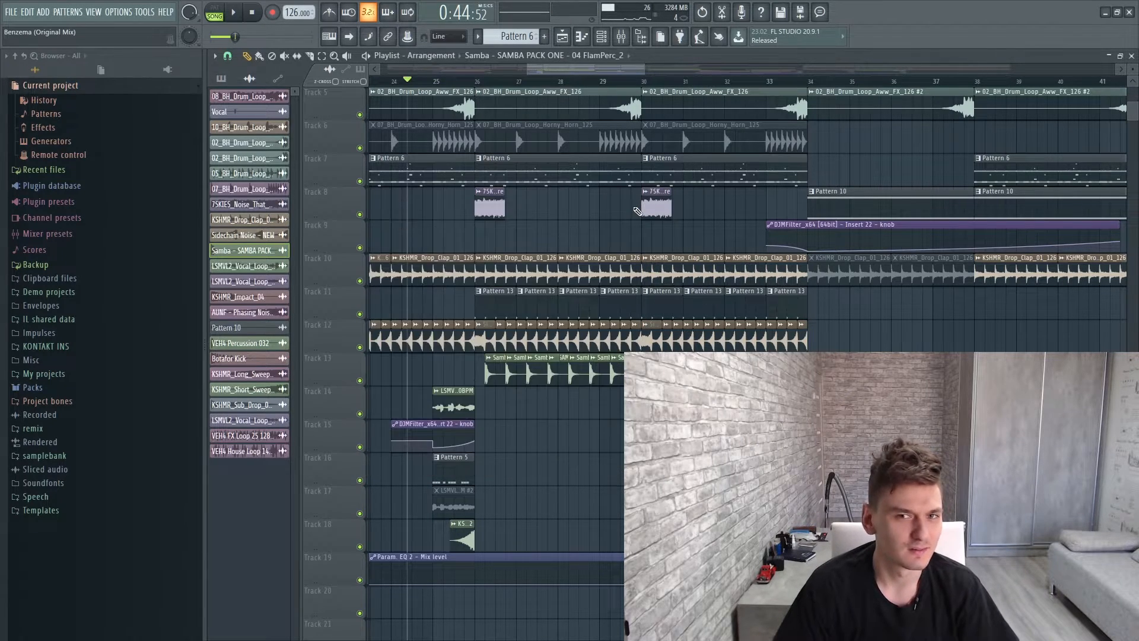
Open Pattern 13's notes and the channel rack, and play the pattern on its own in pattern mode
double_click(490, 308)
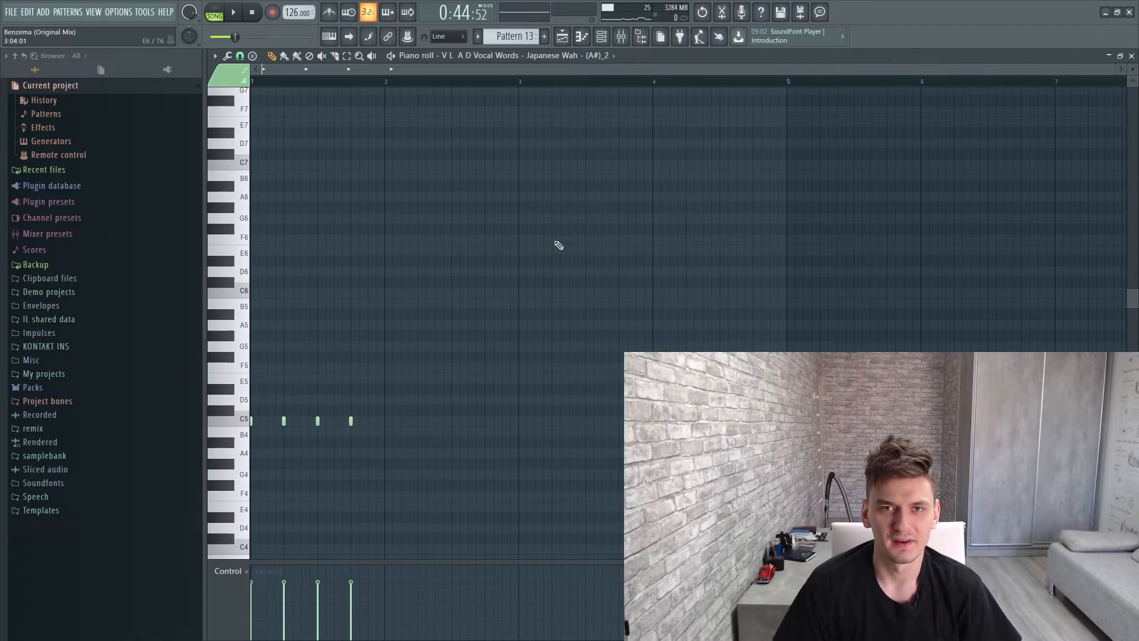
left_click(602, 37)
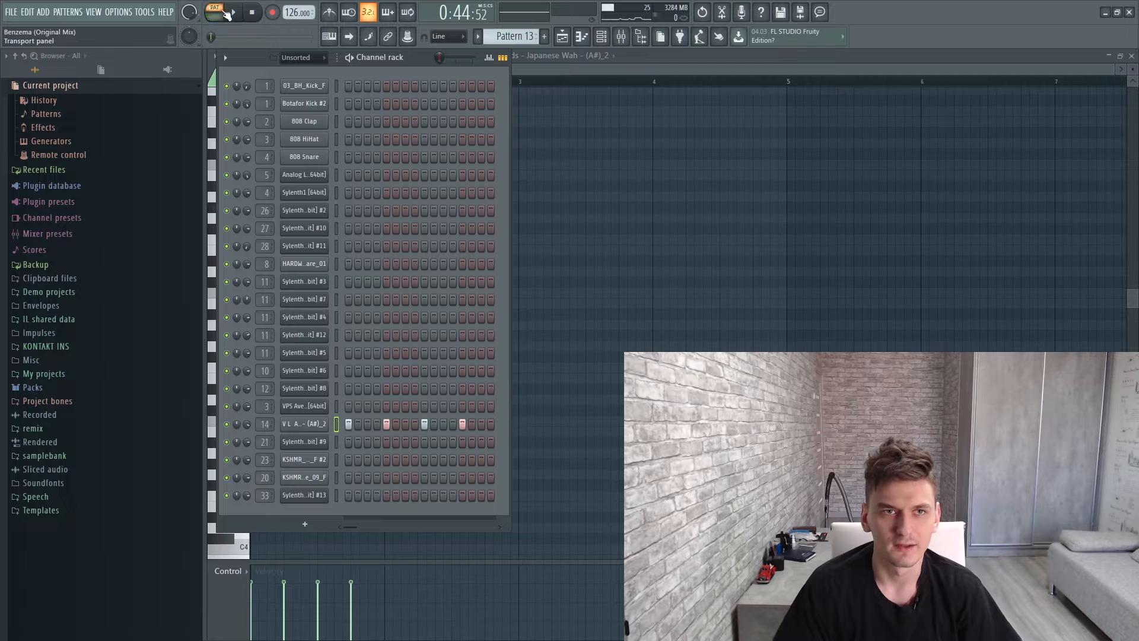
left_click(215, 12)
left_click(233, 14)
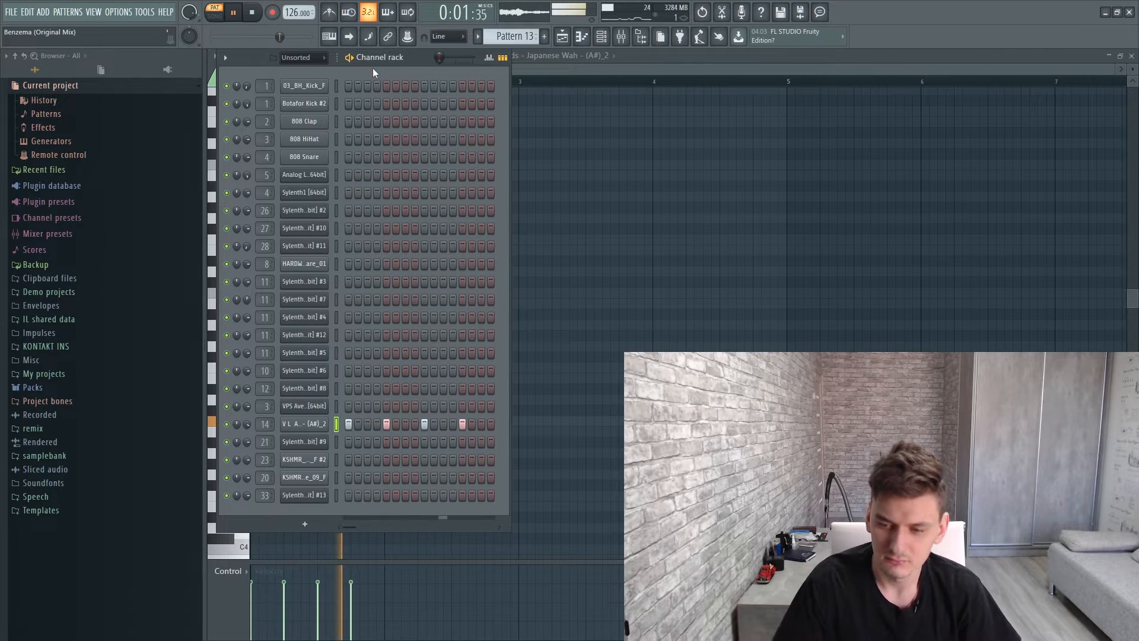
Show the effects chain on the vocal channel's mixer insert 14, stop playback, and briefly inspect its Fruity Reeverb 2 settings
left_click(621, 36)
left_click(392, 240)
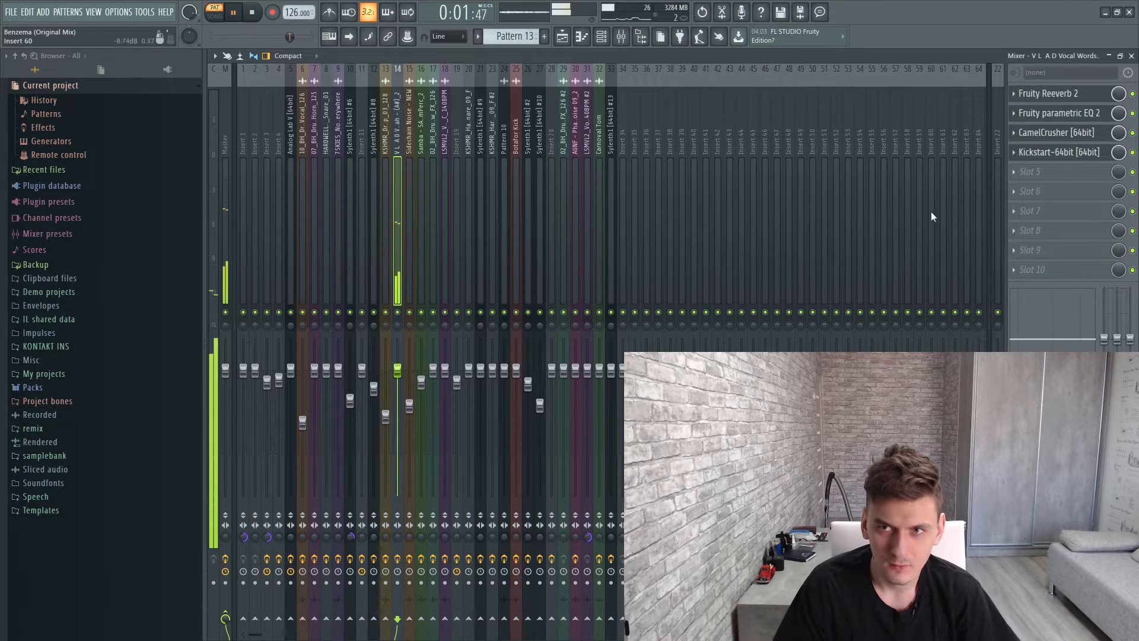
key("space")
left_click(1055, 99)
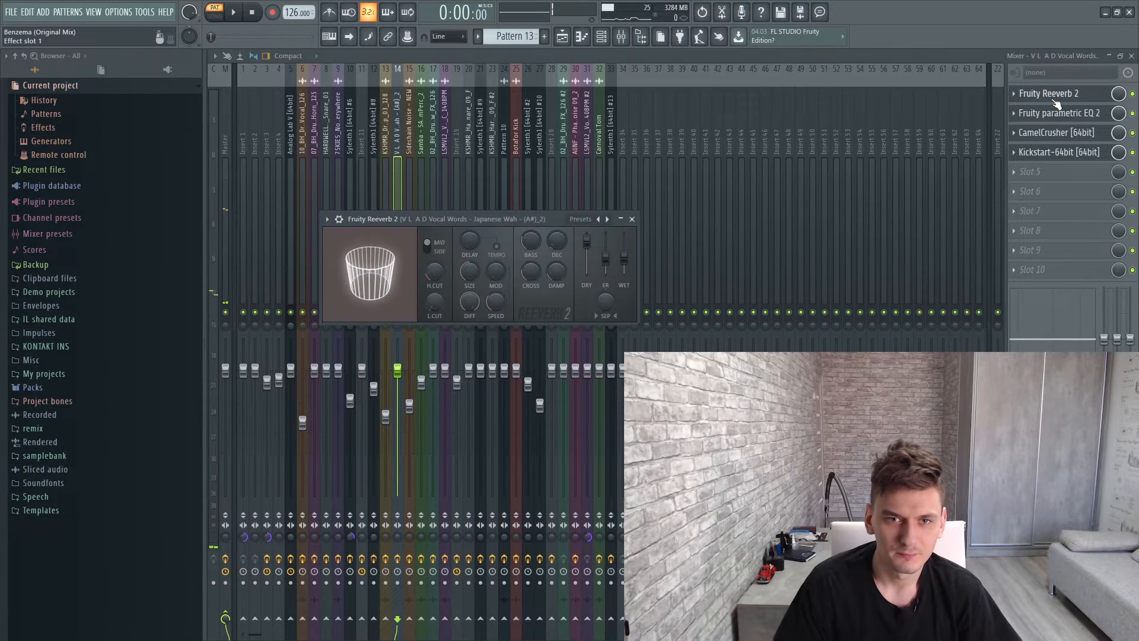
left_click(1056, 99)
Return to the playlist and play the full arrangement in song mode from the middle of bar 25
left_click(562, 36)
scroll(524, 461, "up", 3)
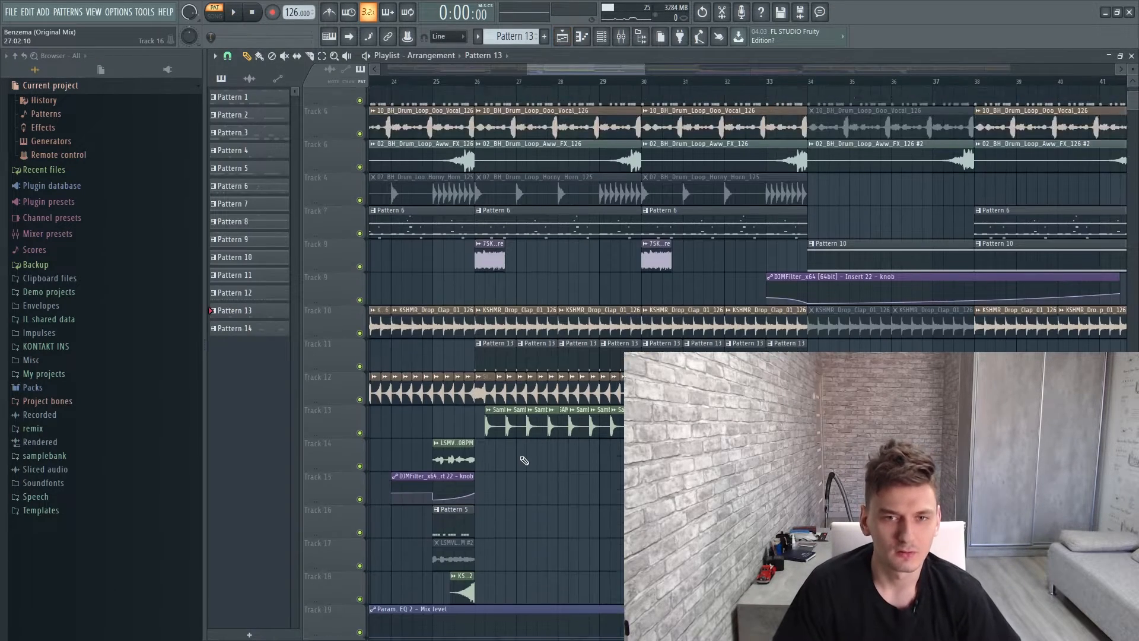
left_click(460, 83)
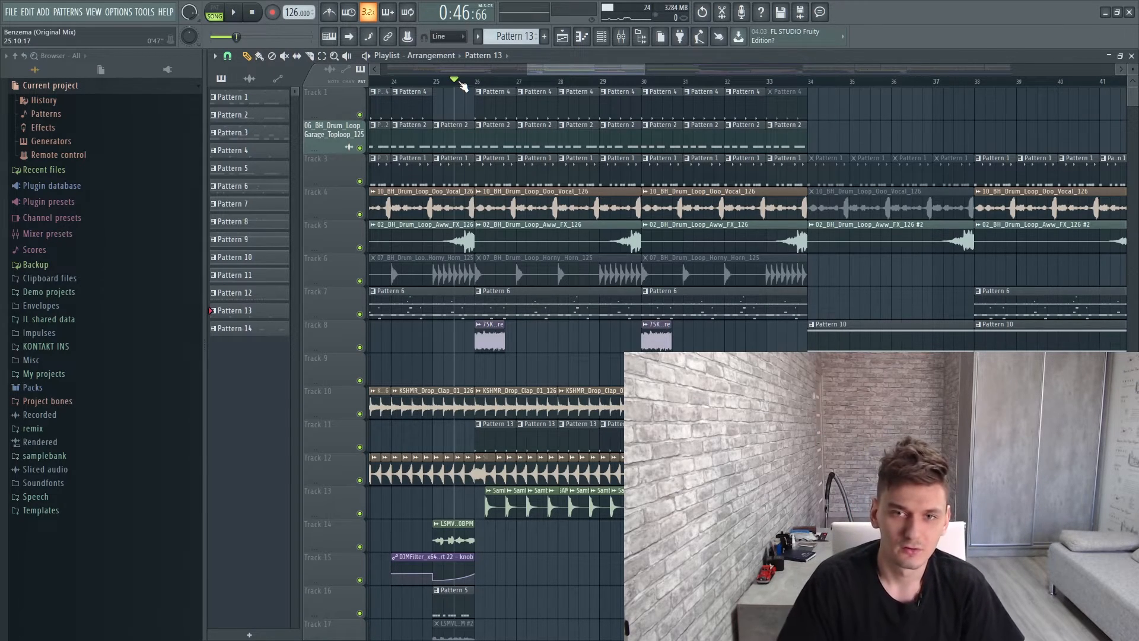
key("space")
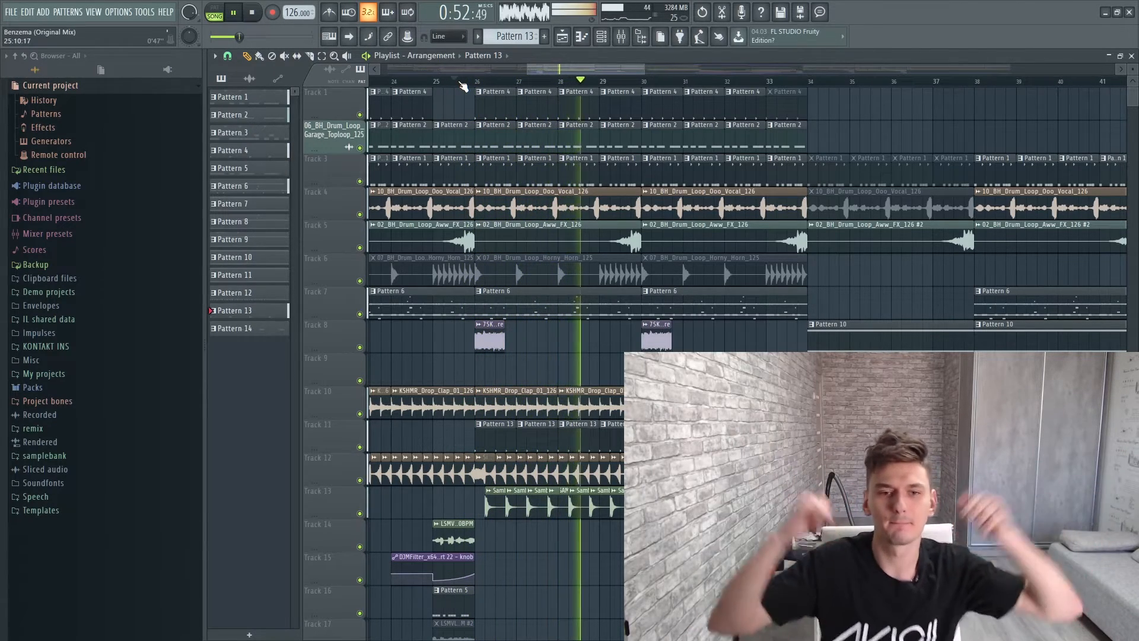
Duplicate the transition clips around bar 25 on Tracks 14 to 18, and delete the copies
scroll(534, 390, "down", 5)
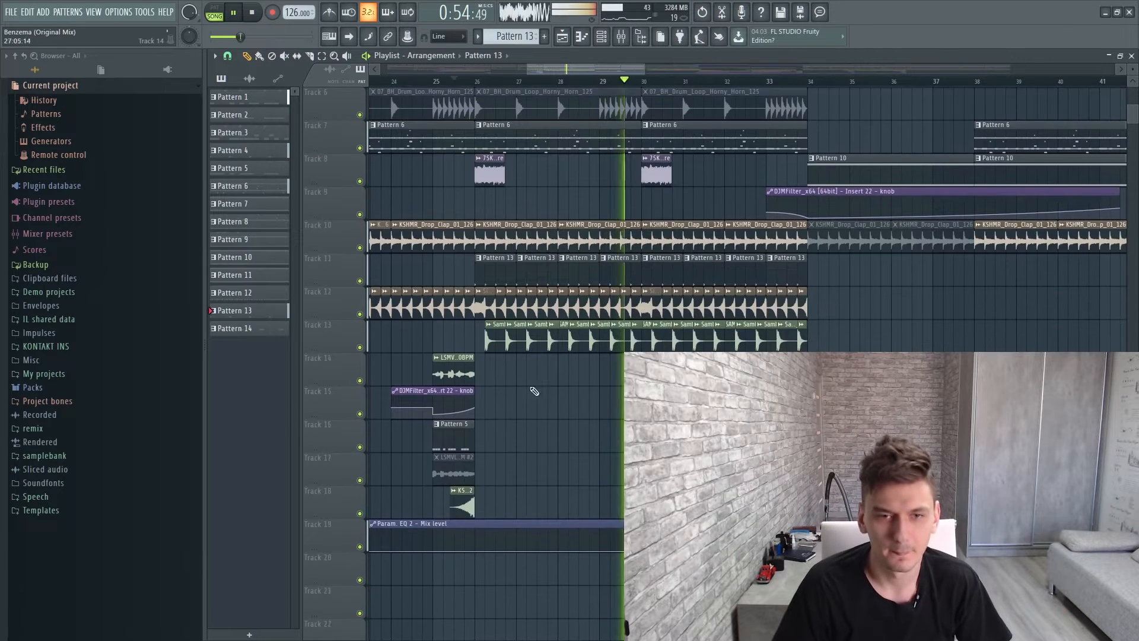
left_click_drag(537, 353, 430, 520)
key("ctrl+b")
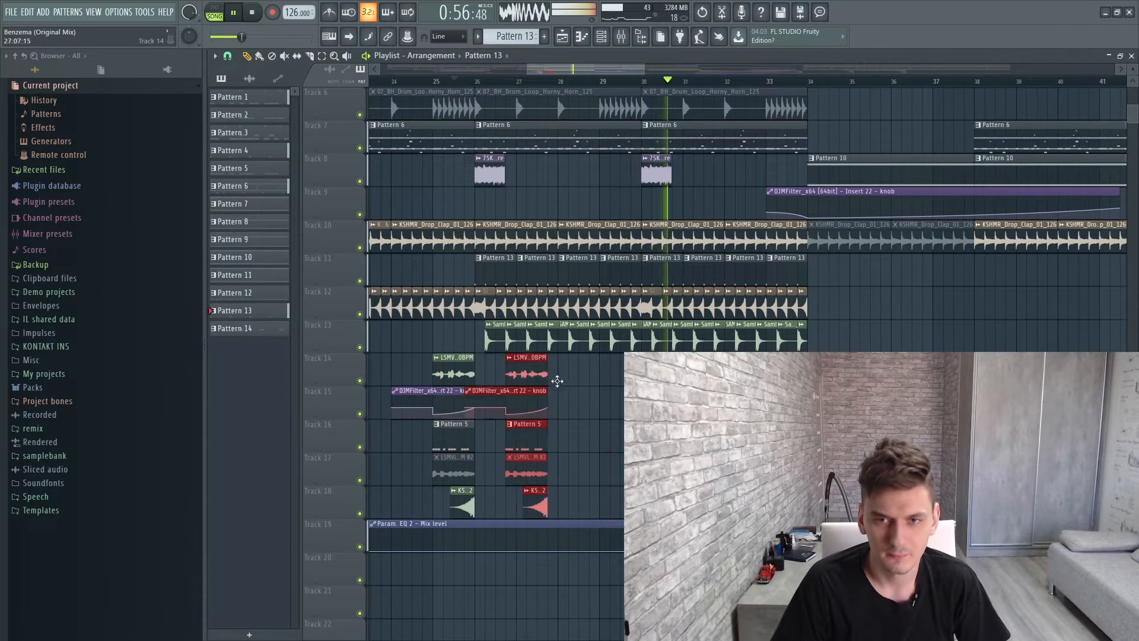
key("Delete")
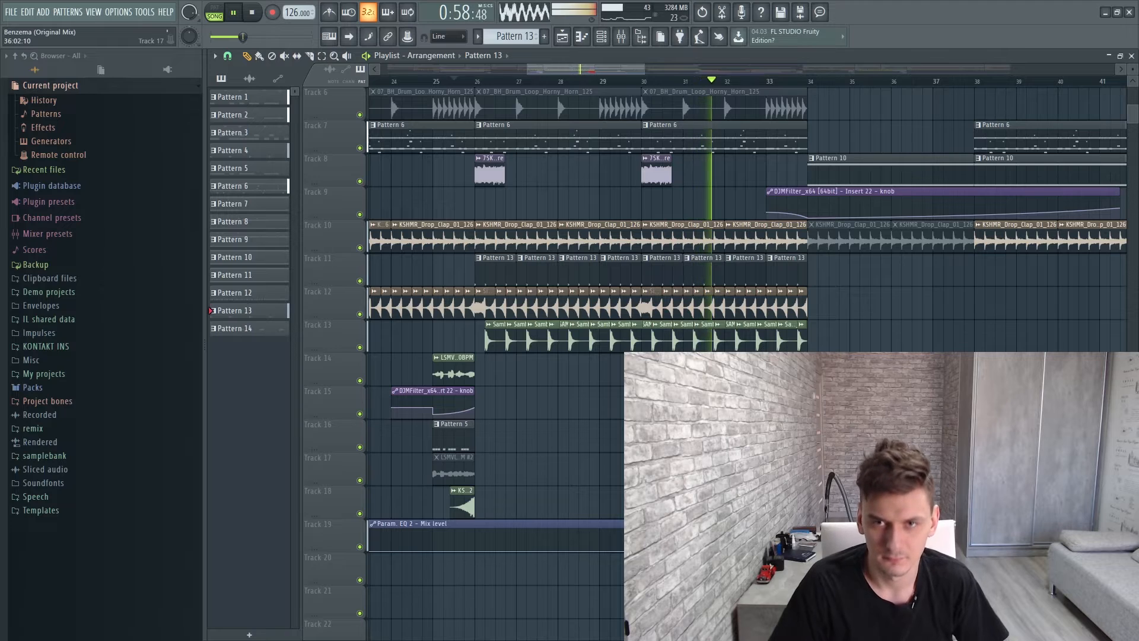
Stop playback and view a wider stretch of the arrangement, from about bar 15 to bar 57
scroll(492, 356, "up", 5)
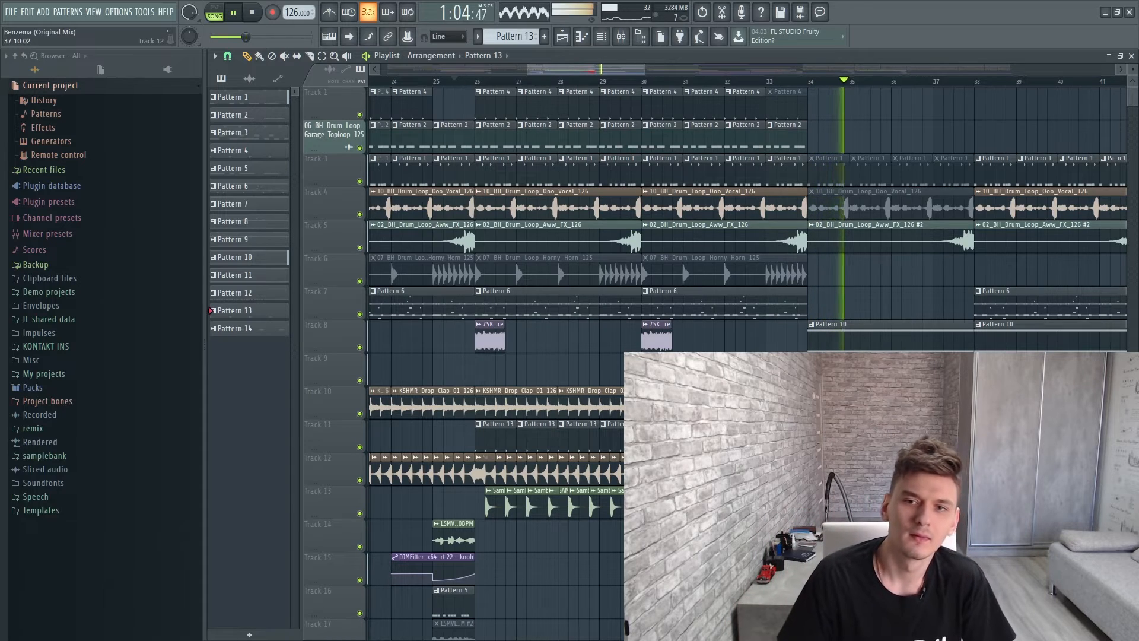
key("space")
scroll(628, 113, "down", 4)
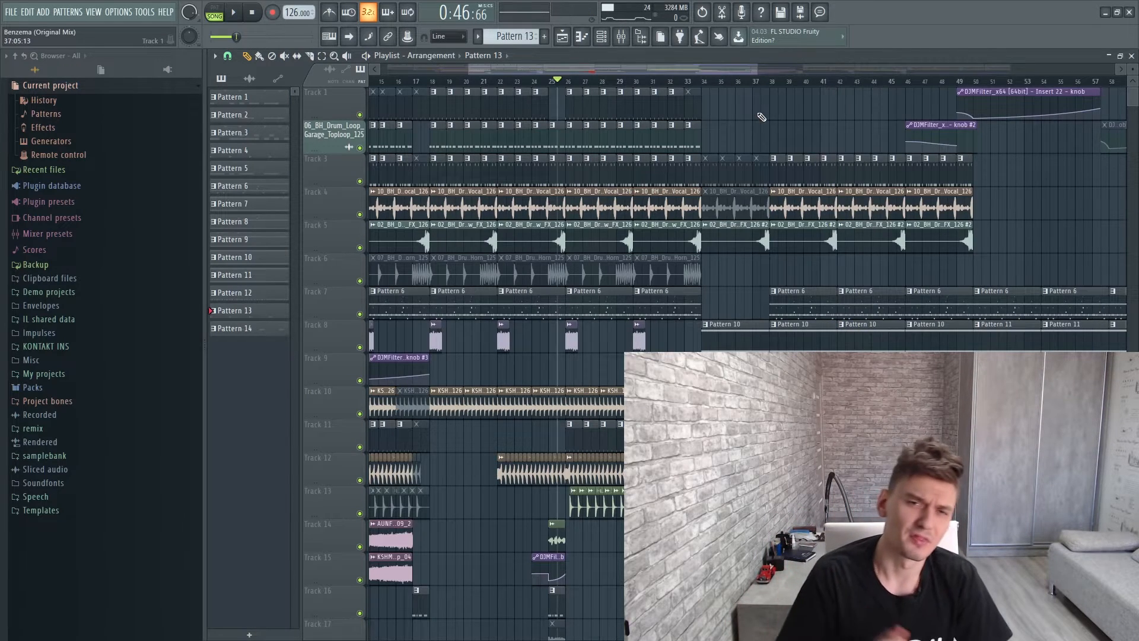